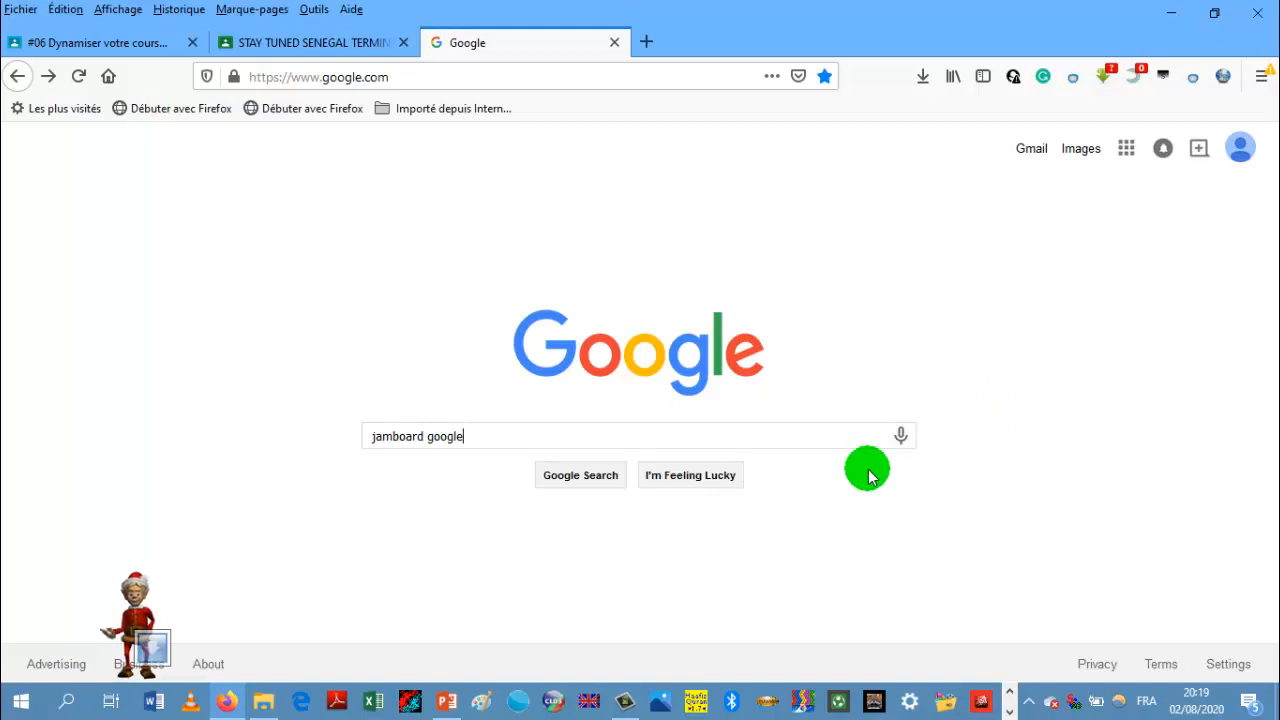
- Search Google for "jamboard google" and open Jamboard from the list of Google apps
key("Return")
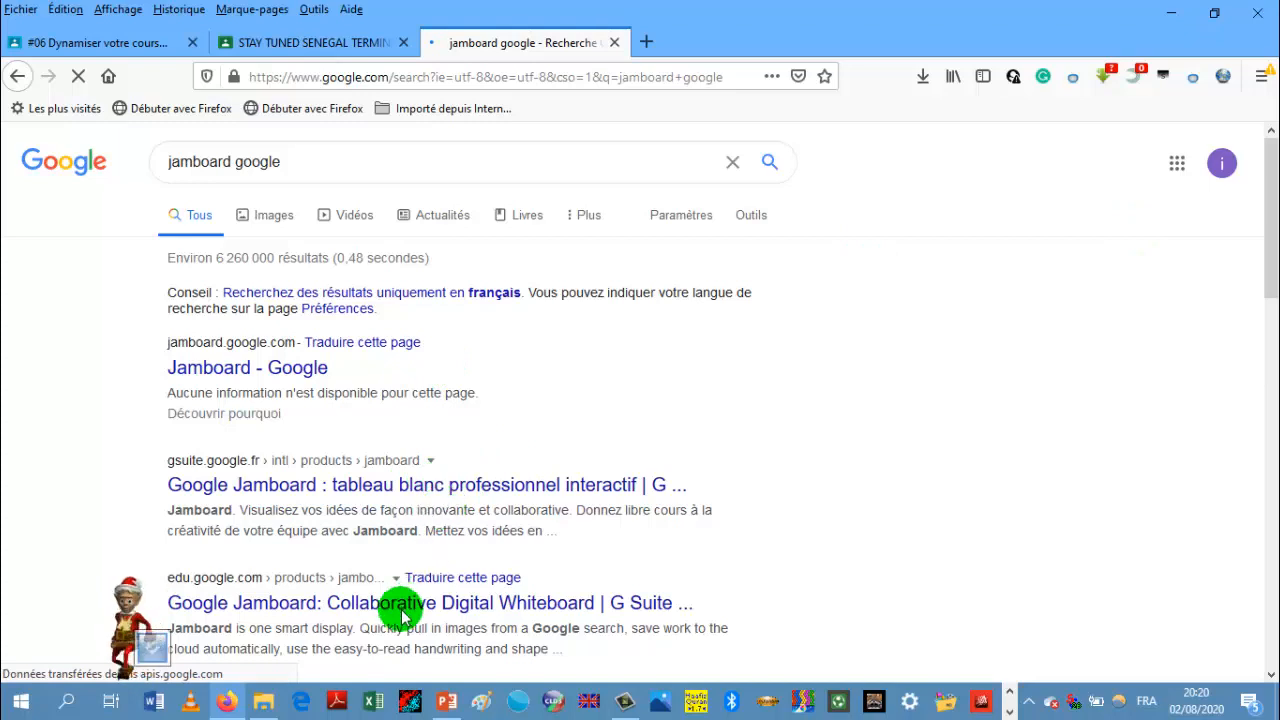
left_click(1188, 172)
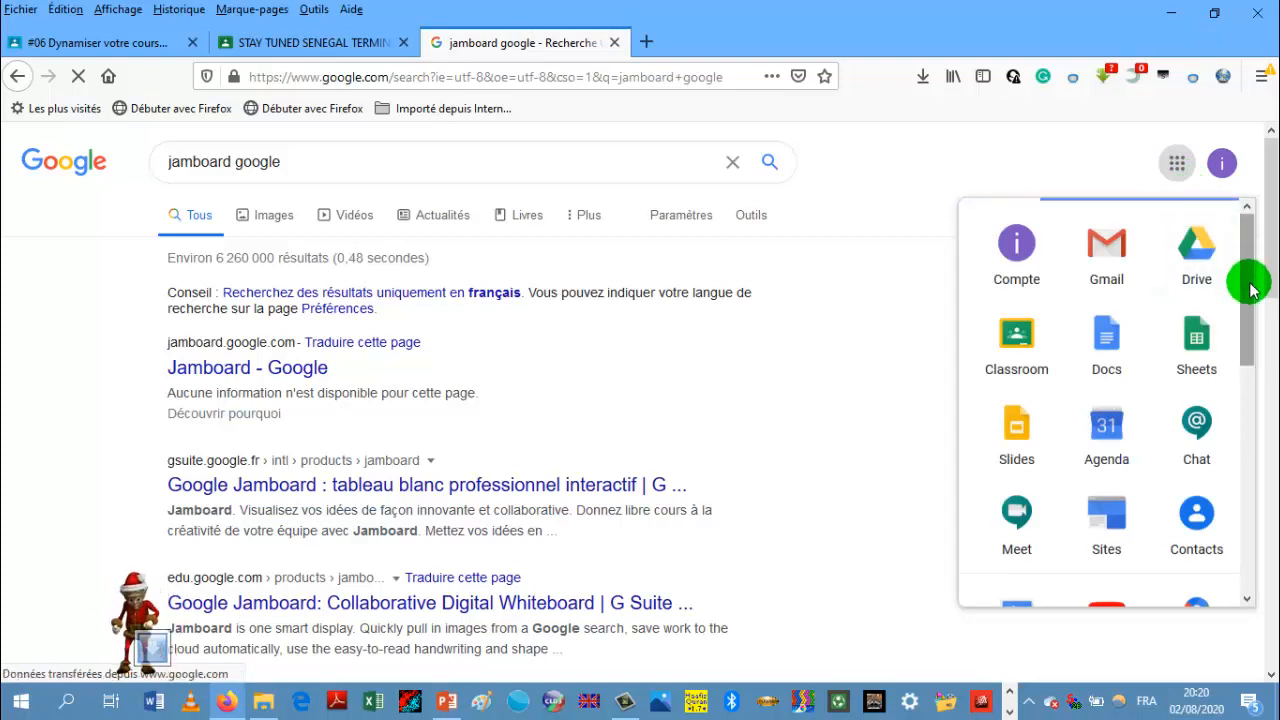
left_click(1246, 562)
left_click(1246, 562)
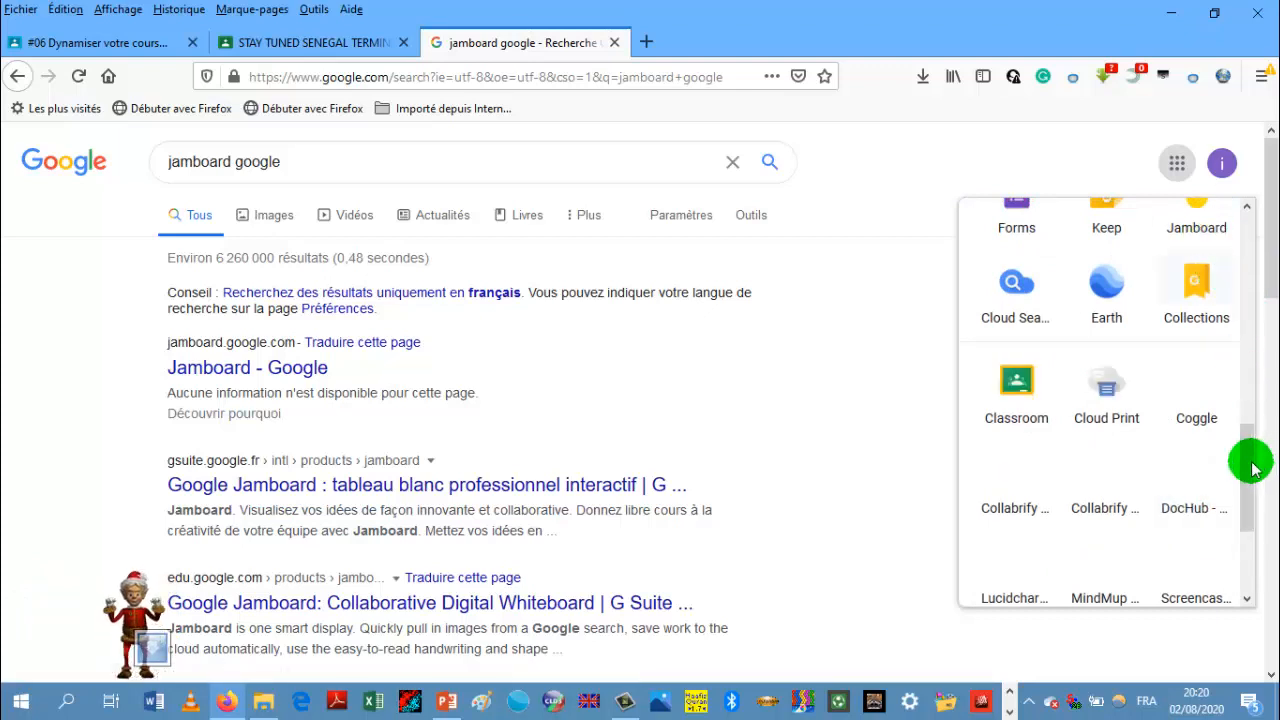
scroll(1248, 449, "up", 3)
left_click_drag(1249, 429, 1249, 432)
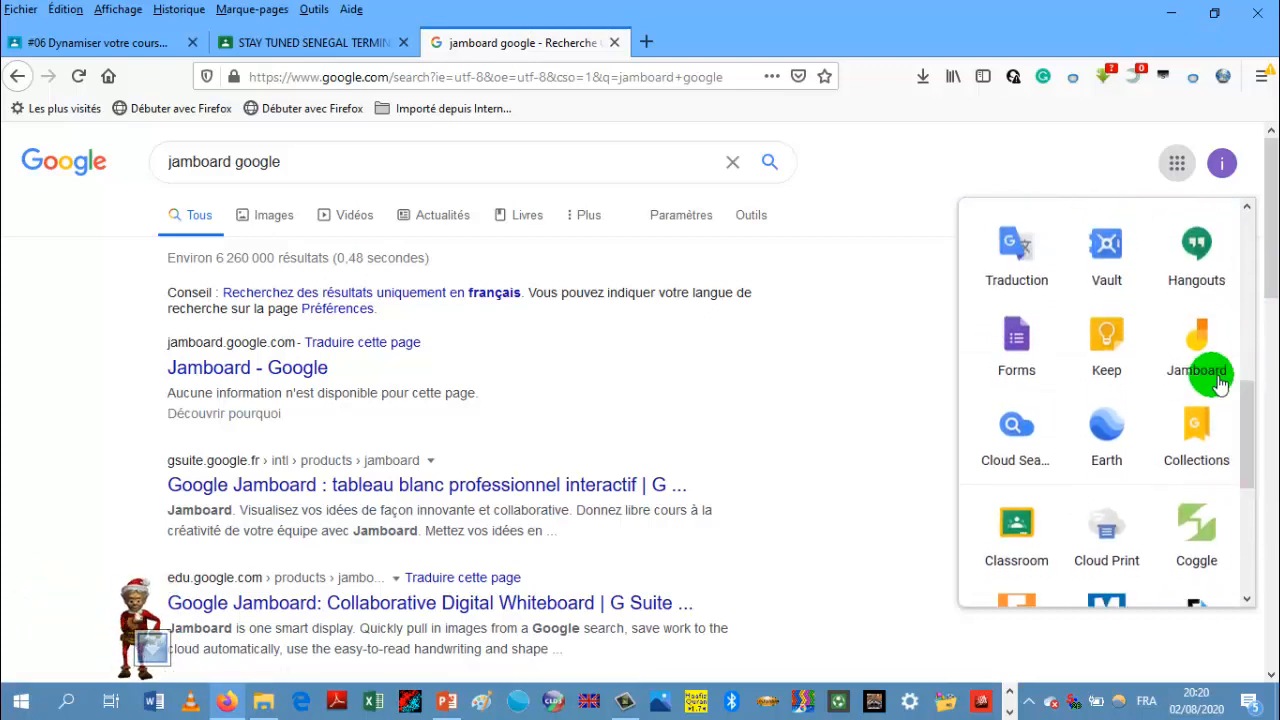
left_click(1212, 371)
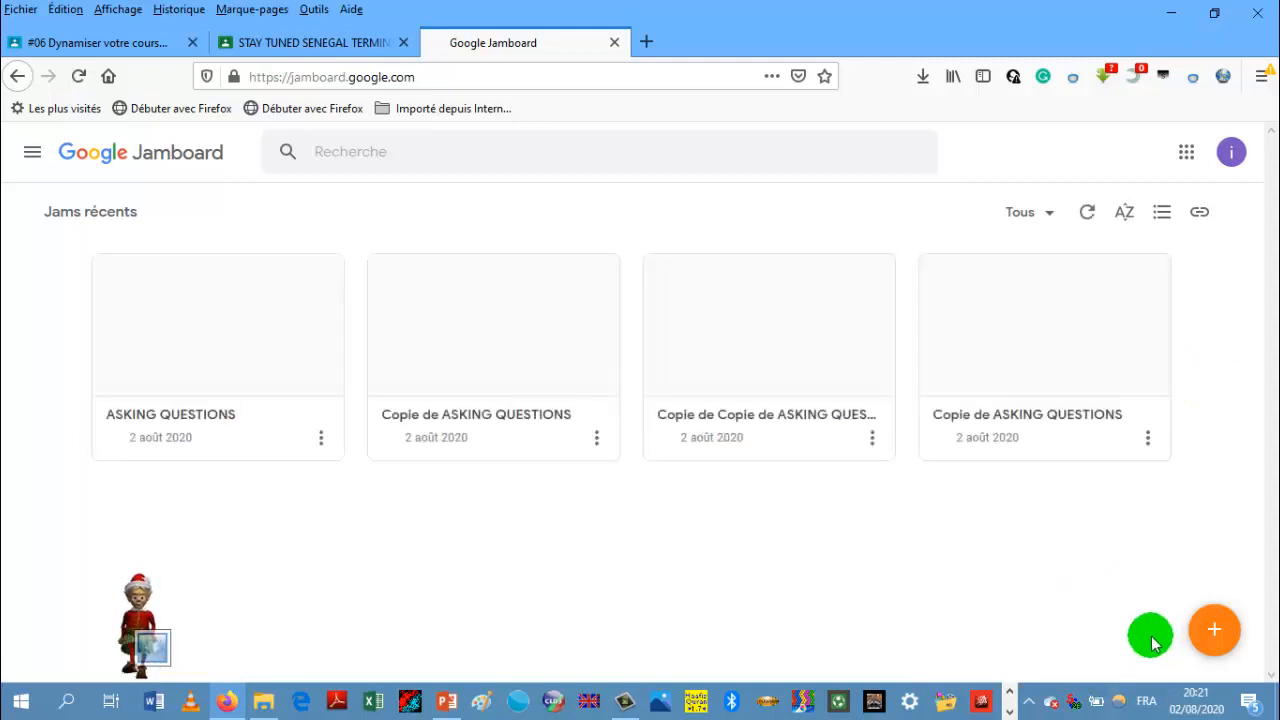
- Create a new jam and activate the eraser tool
left_click(1215, 634)
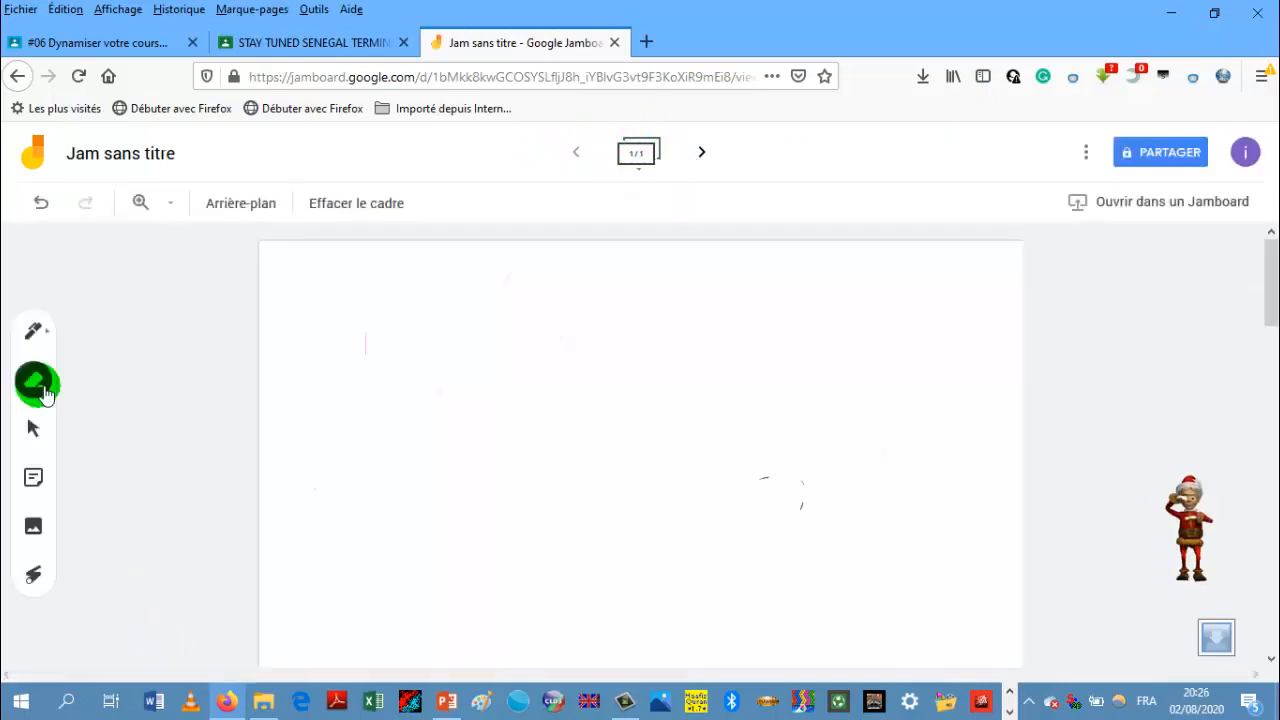
left_click(36, 379)
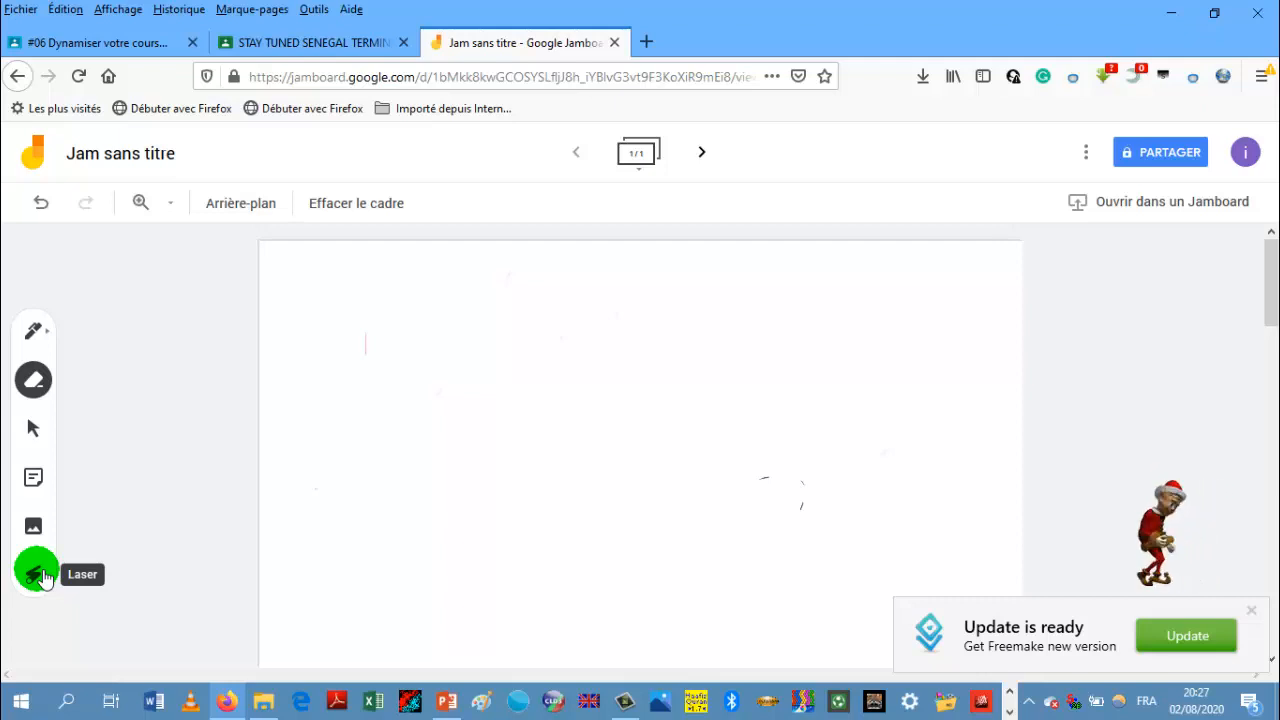
- Try the lined, dotted and blue backgrounds on the frame, and return to the plain white one
left_click(258, 207)
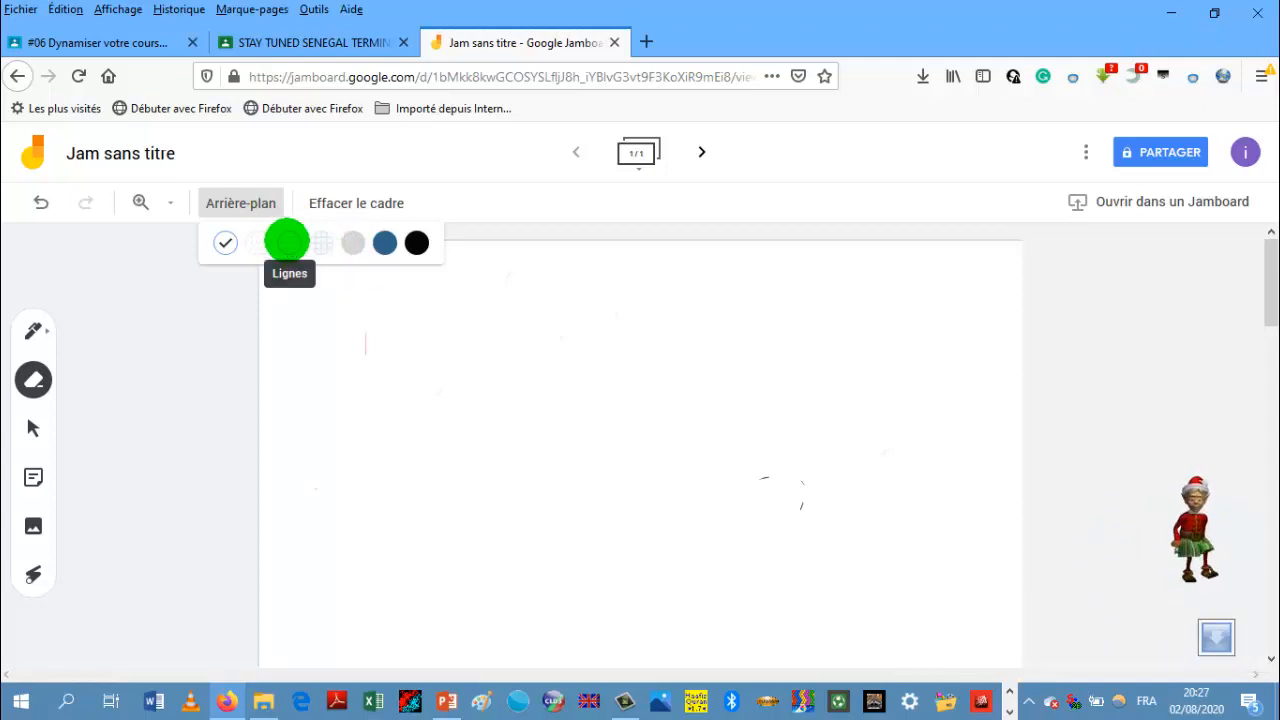
left_click(287, 241)
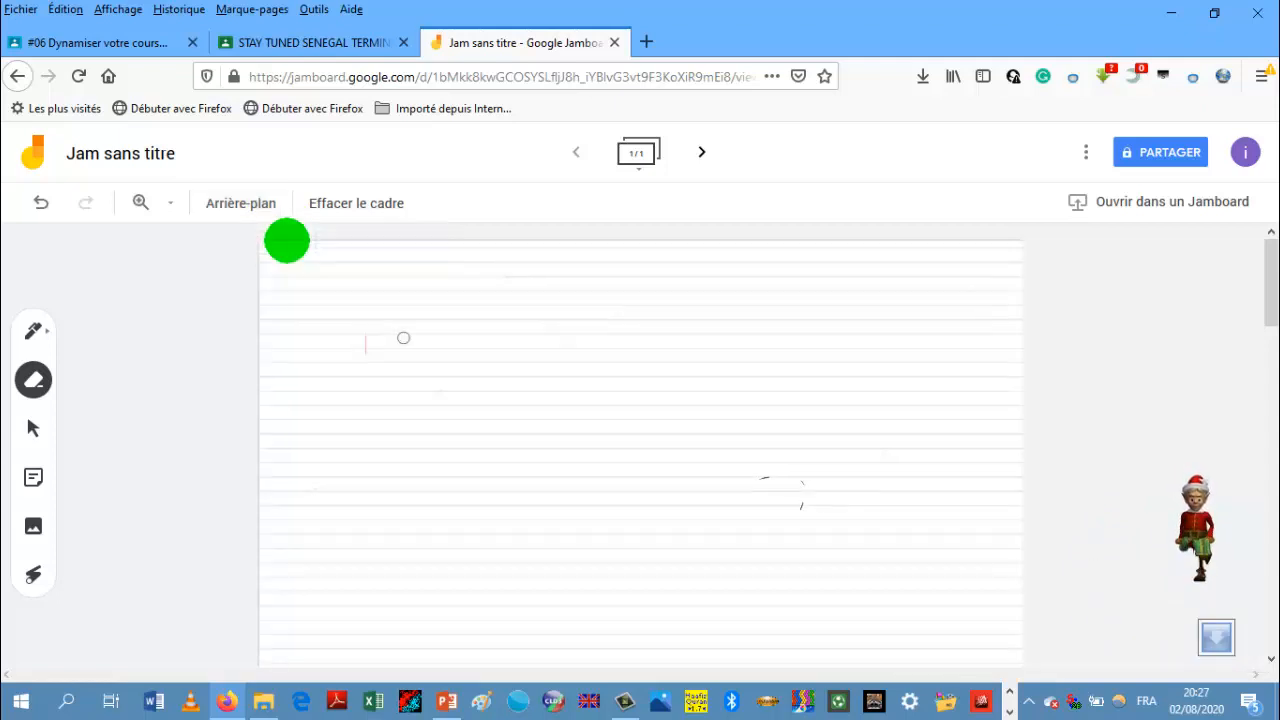
left_click(232, 205)
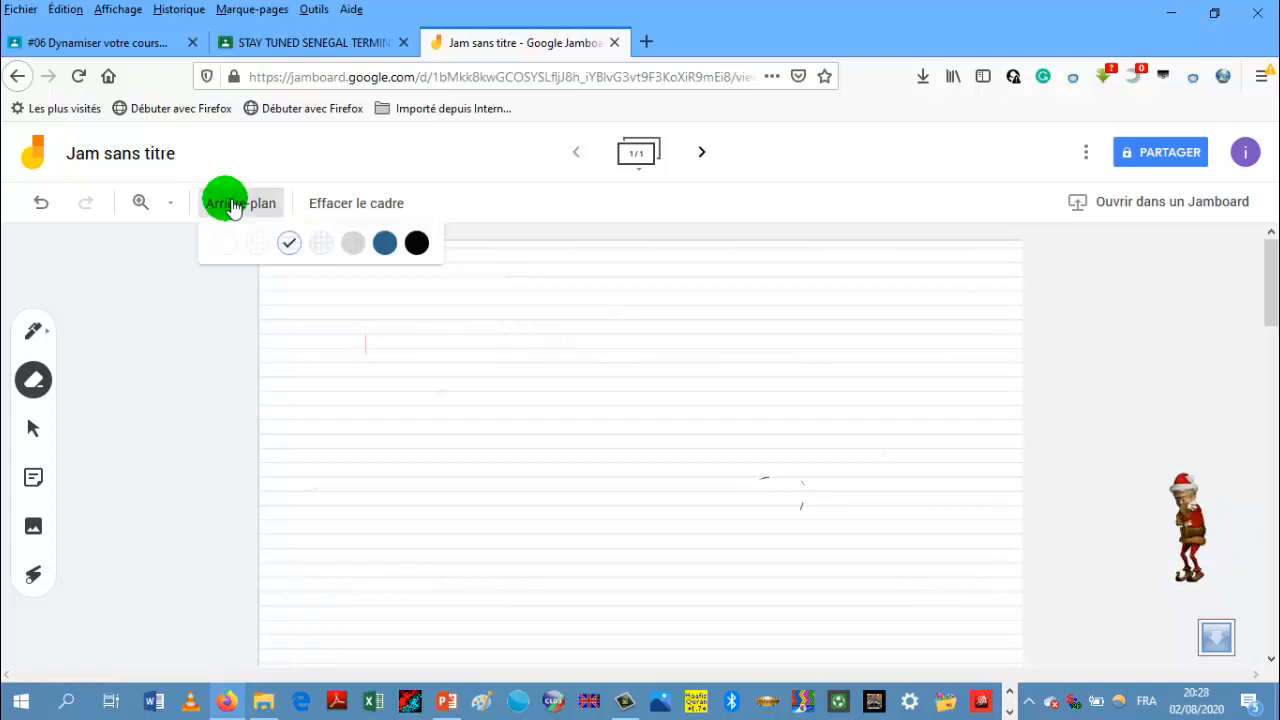
left_click(258, 246)
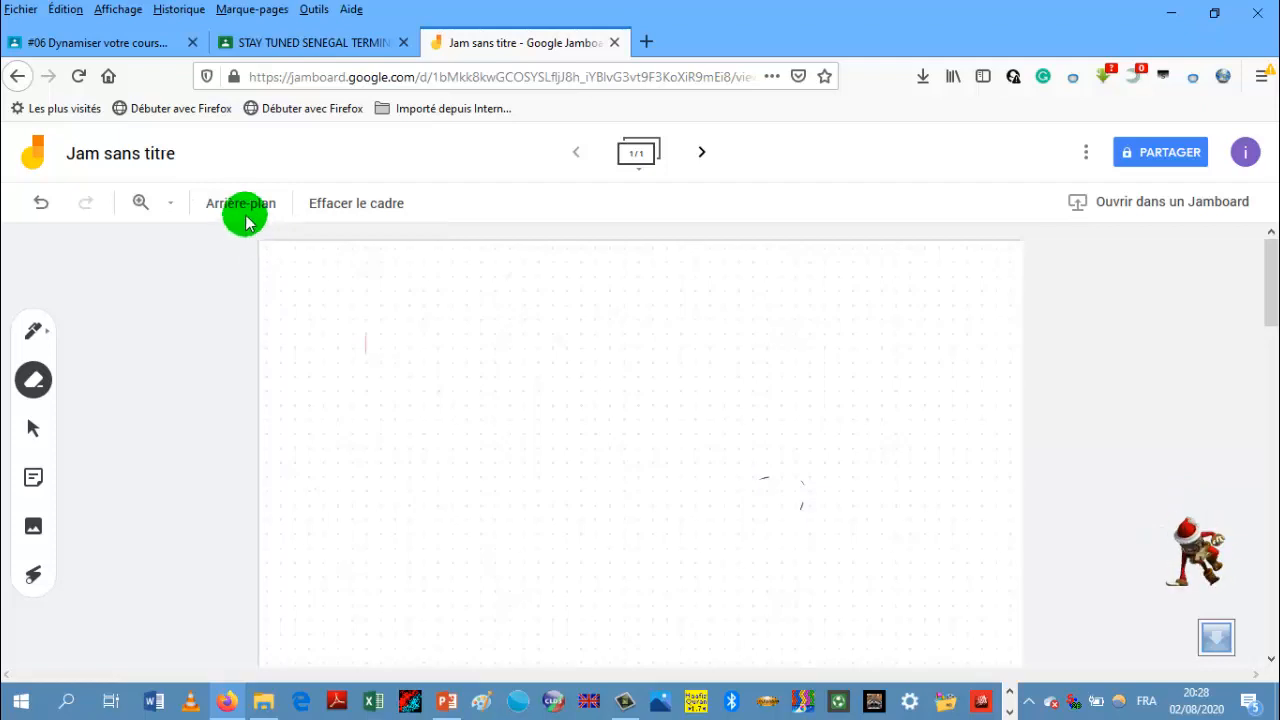
left_click(253, 212)
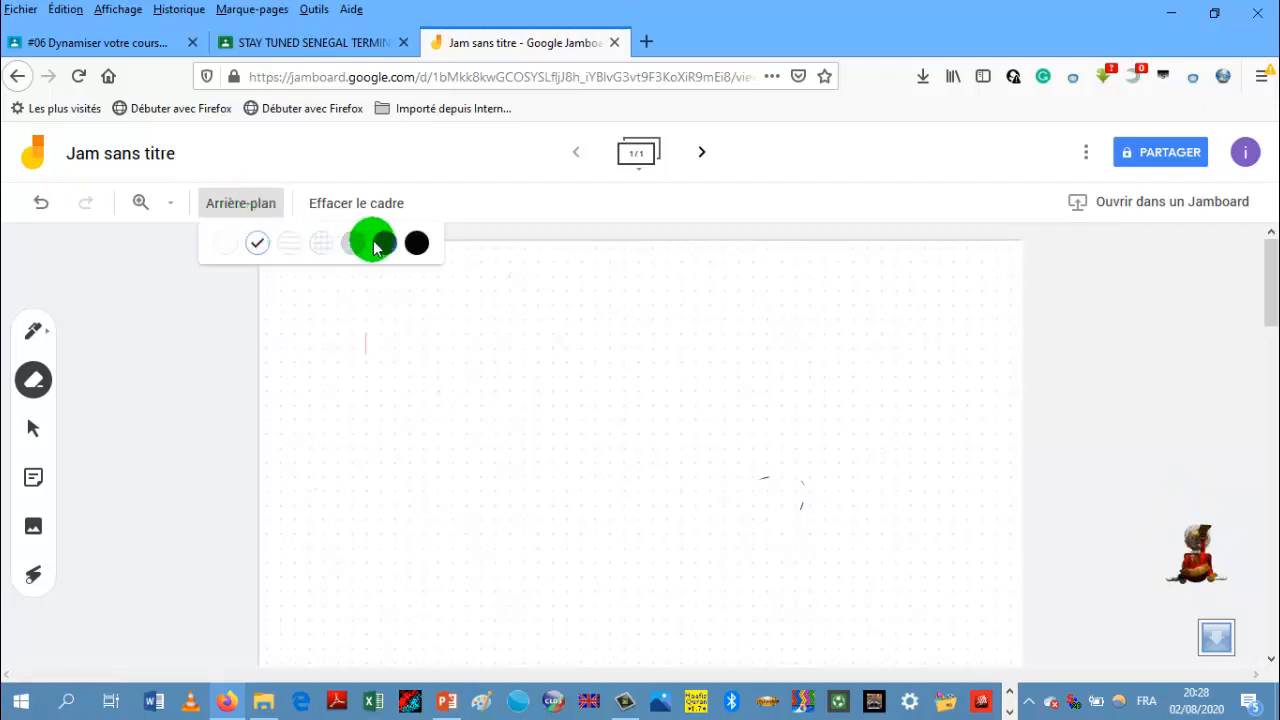
left_click(382, 245)
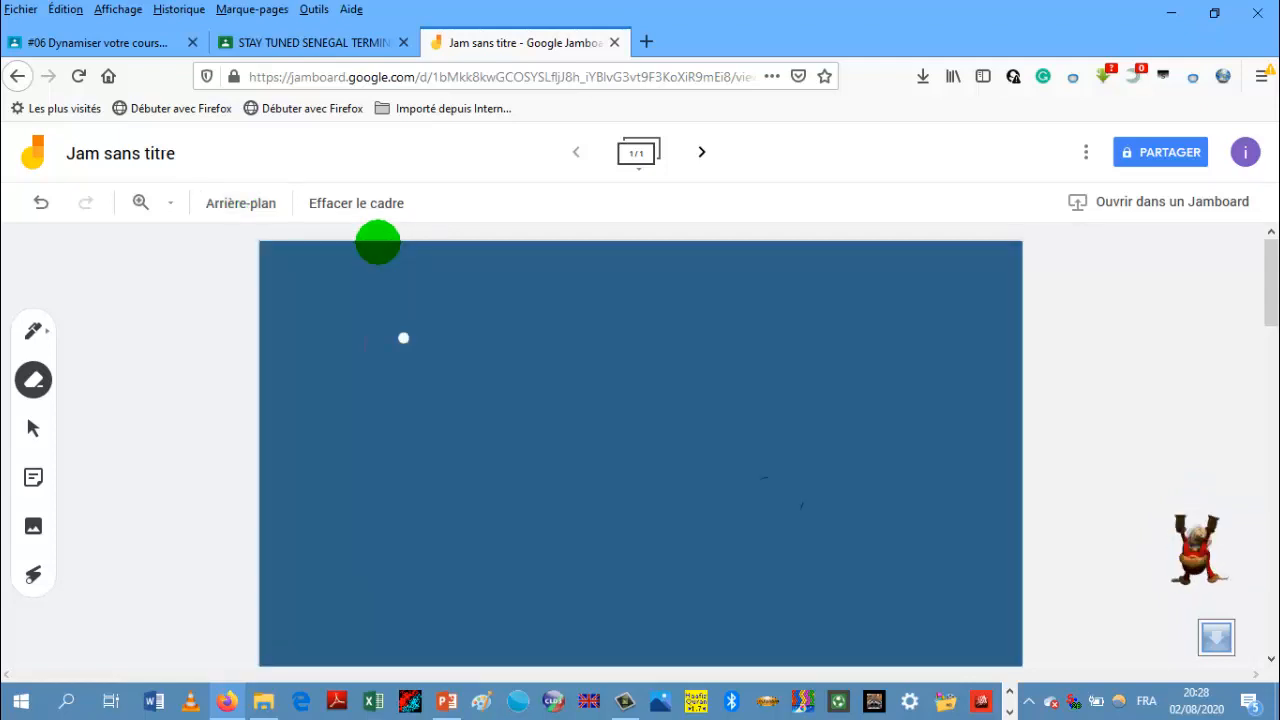
left_click(253, 205)
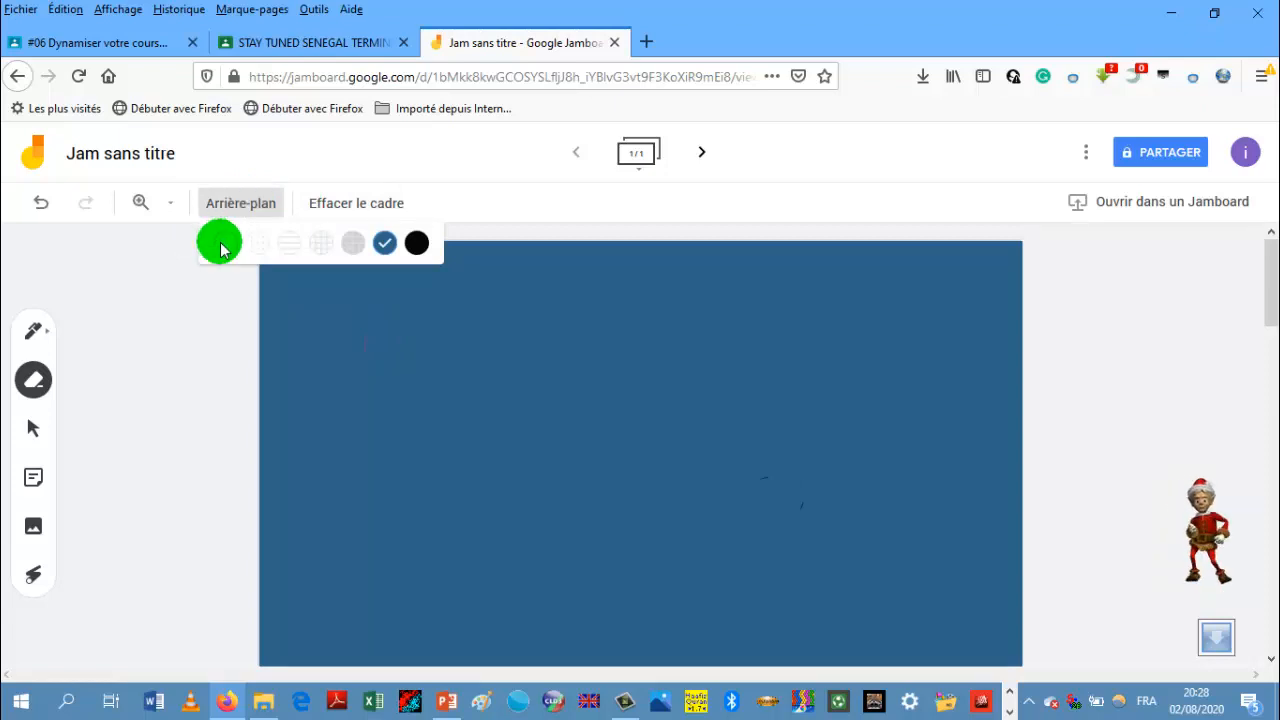
left_click(222, 245)
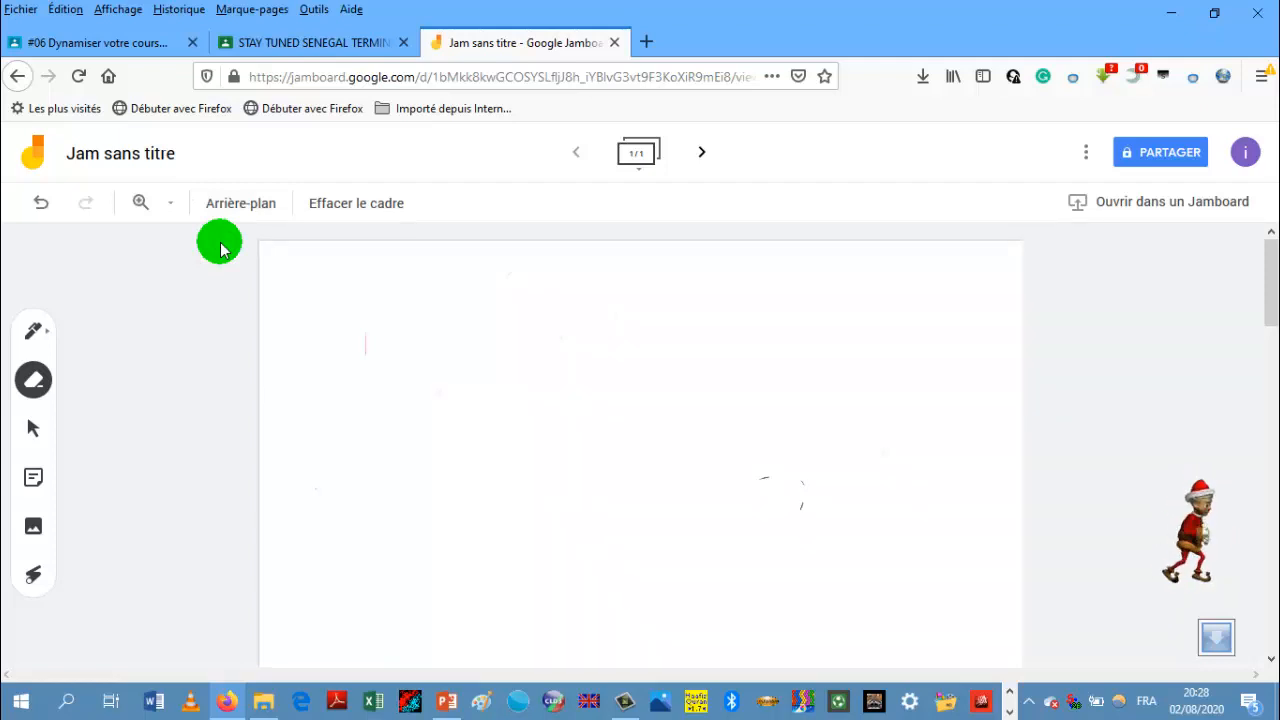
- Start adding an image to the frame and search Google Images for "body"
left_click(40, 528)
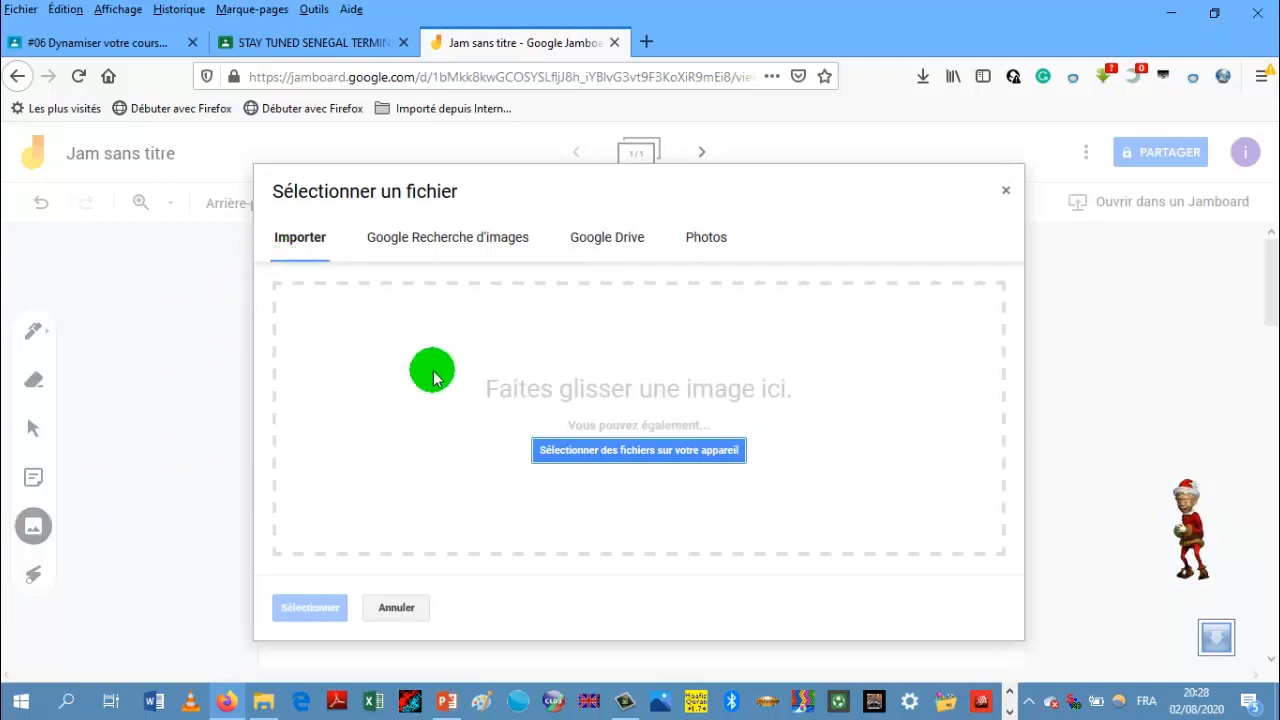
left_click(479, 249)
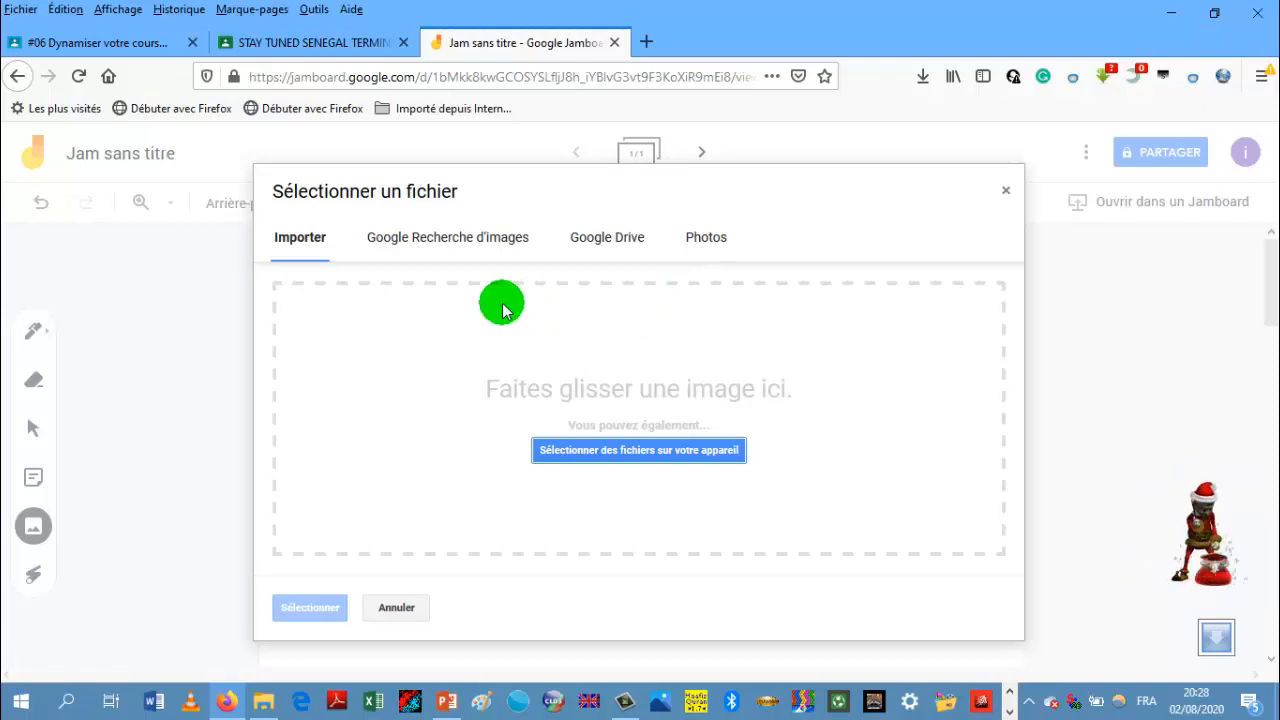
left_click(476, 242)
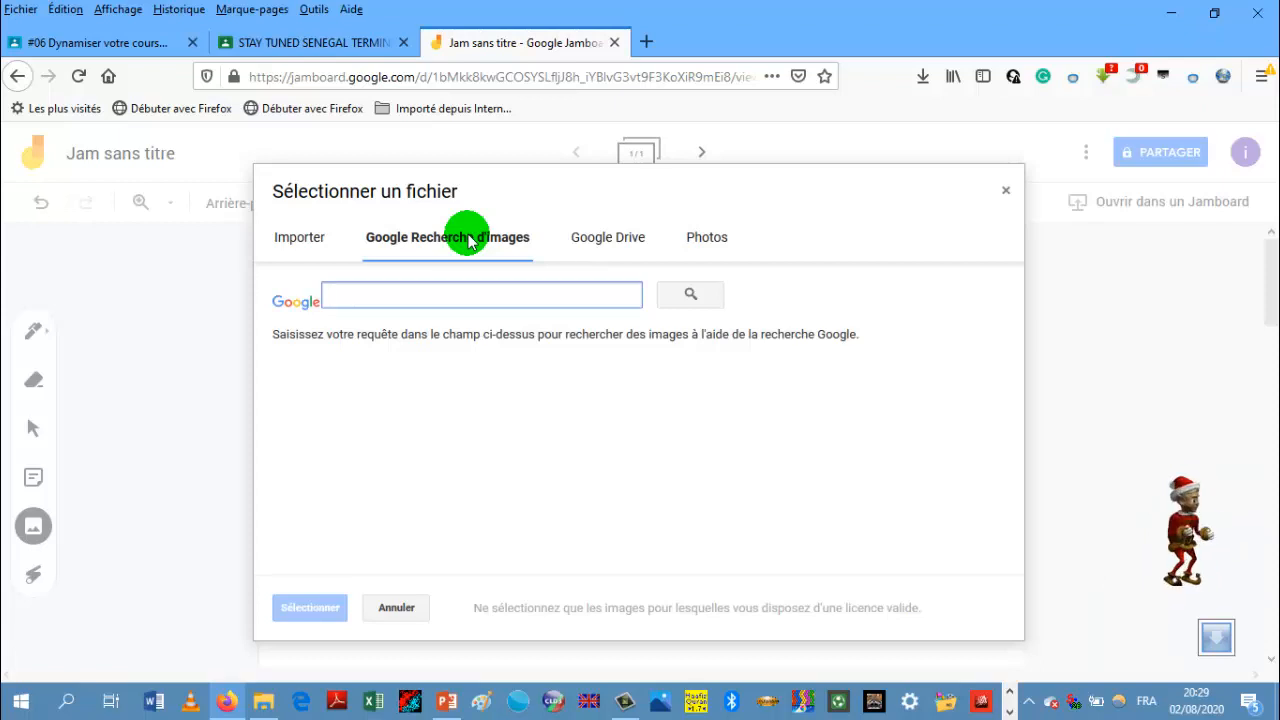
type("body")
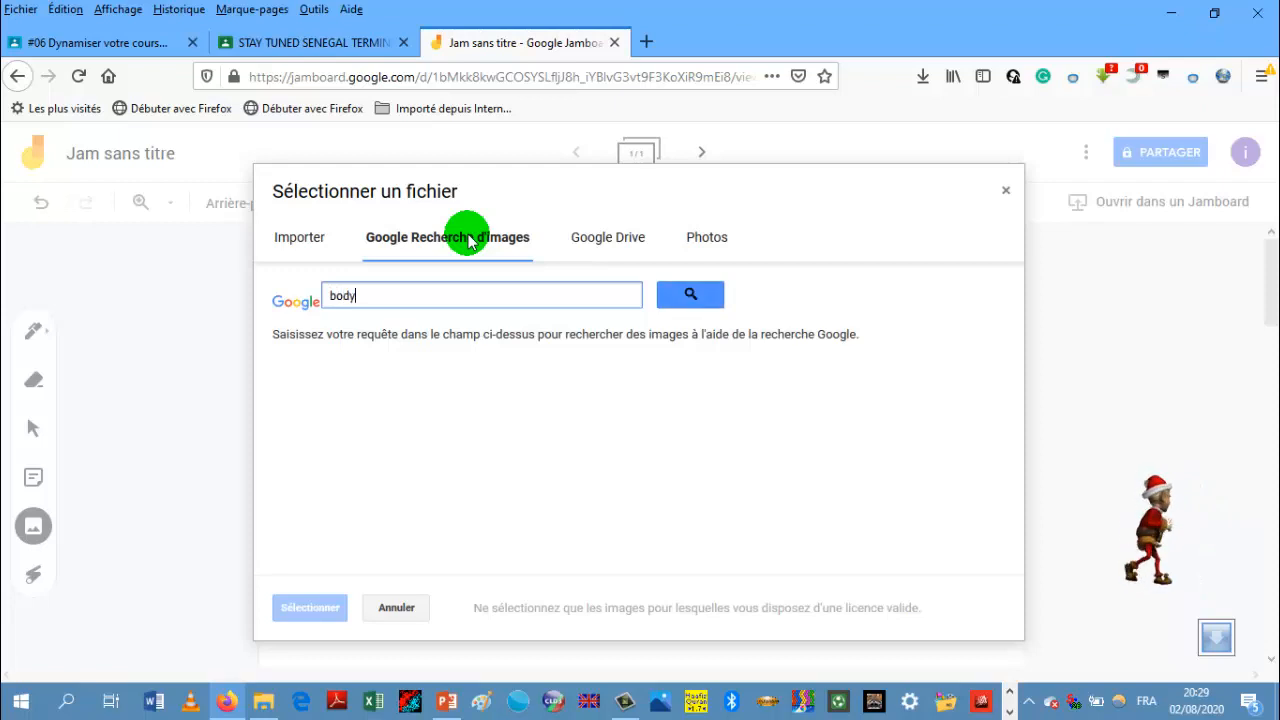
left_click(680, 300)
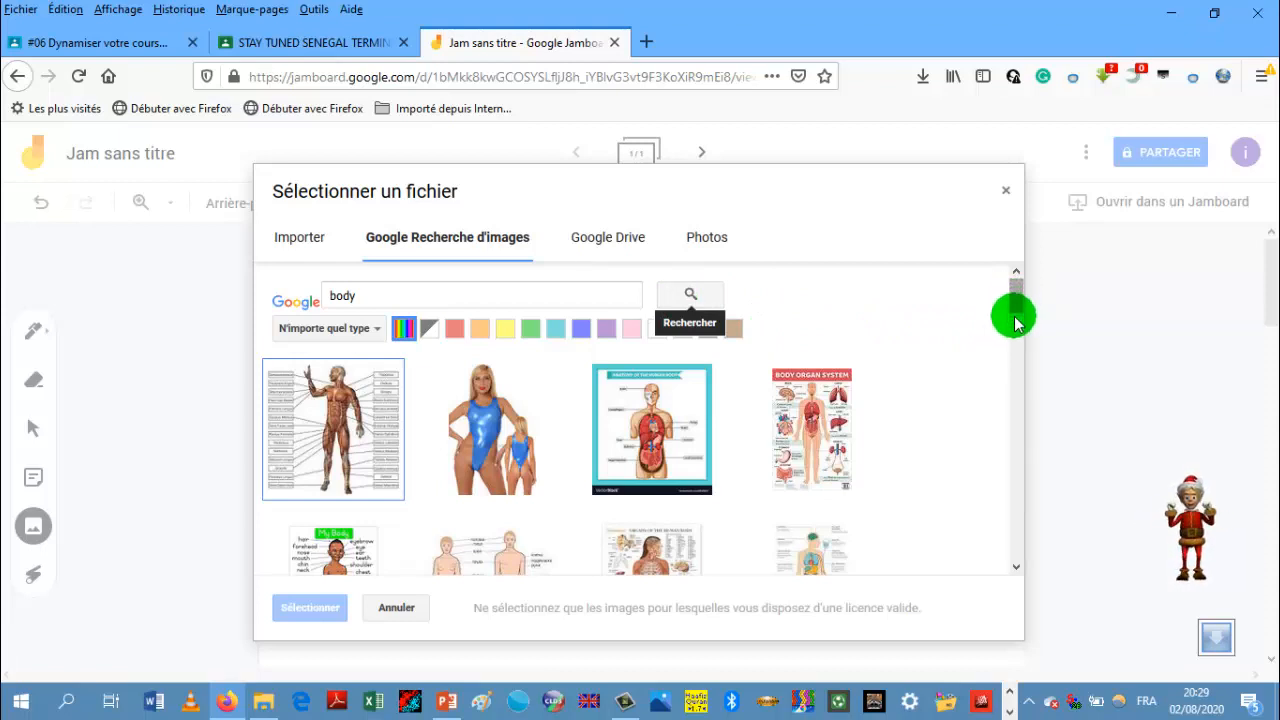
- Insert the unlabelled single human figure with visible organs and blood vessels from the image results into the frame
left_click(1016, 567)
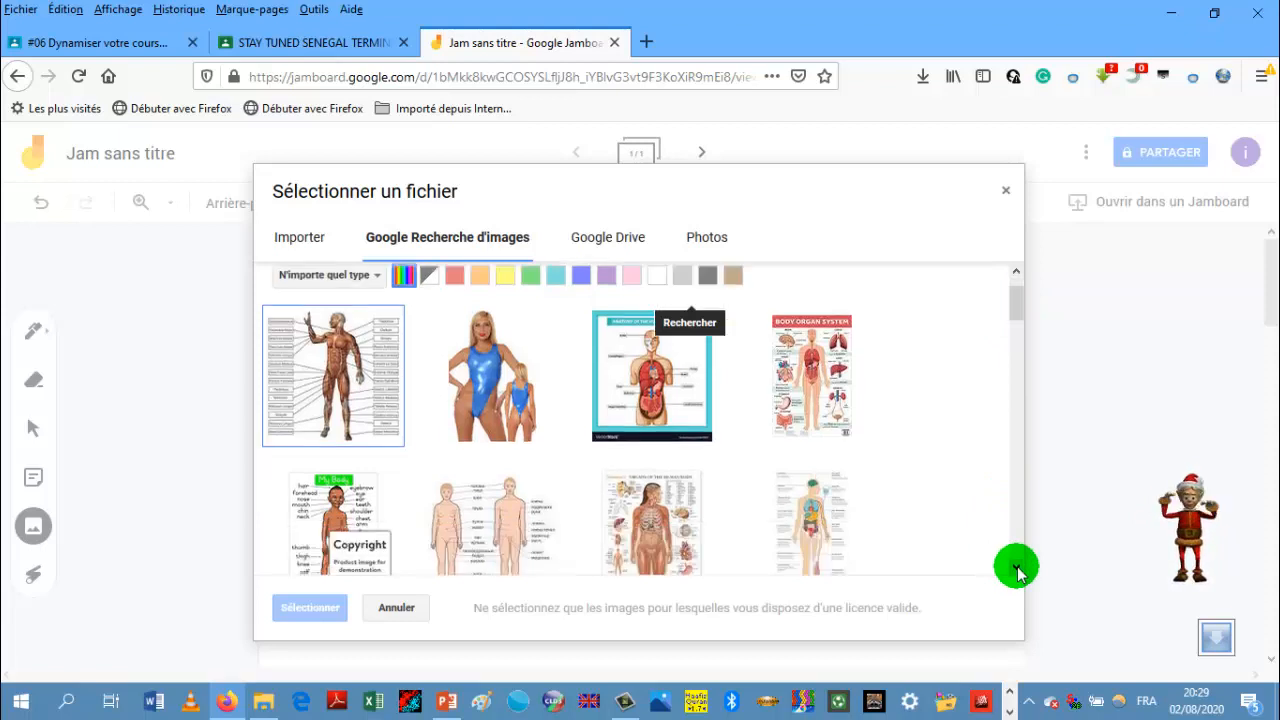
left_click(1016, 567)
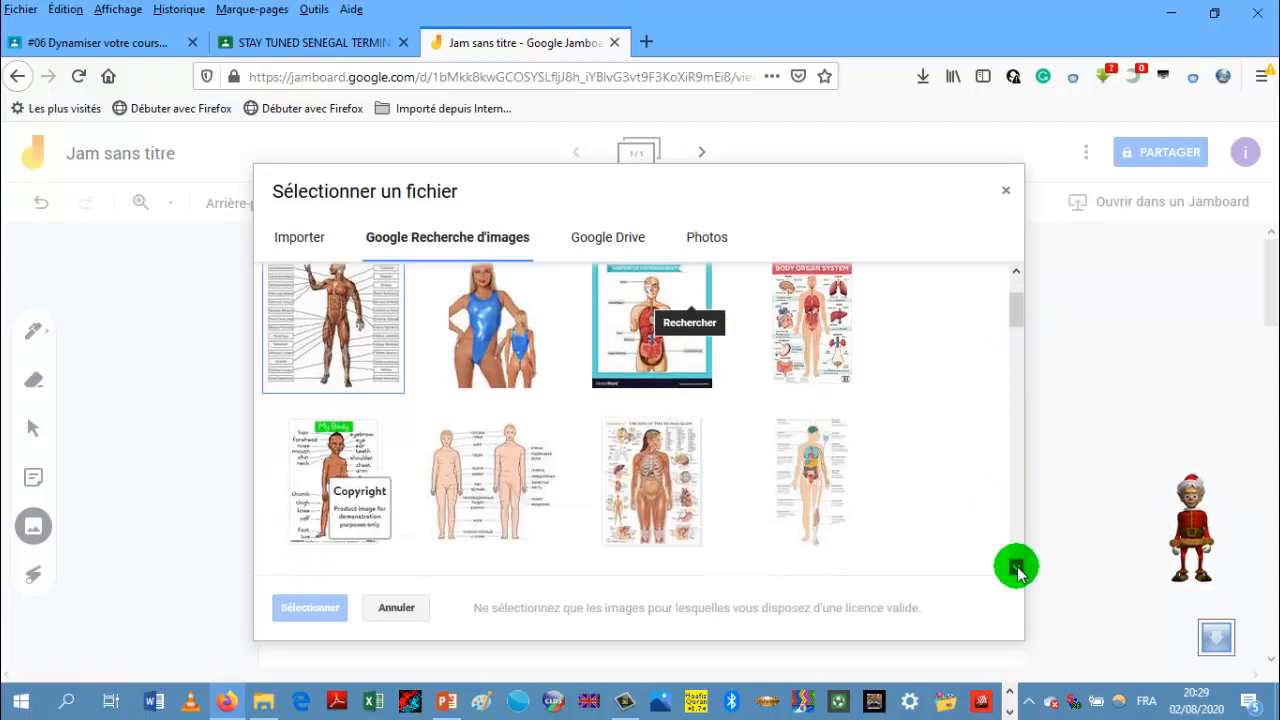
left_click(1016, 567)
left_click(1016, 567)
left_click(1016, 567)
left_click(1016, 567)
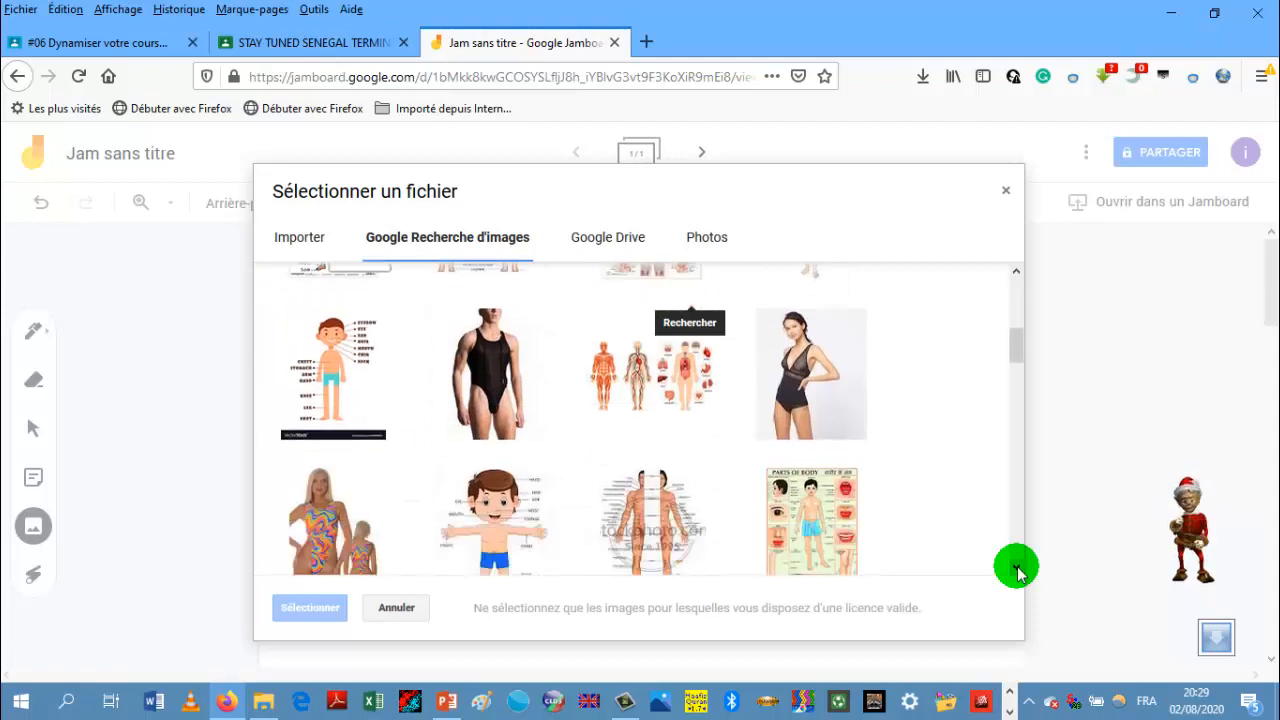
left_click(1016, 567)
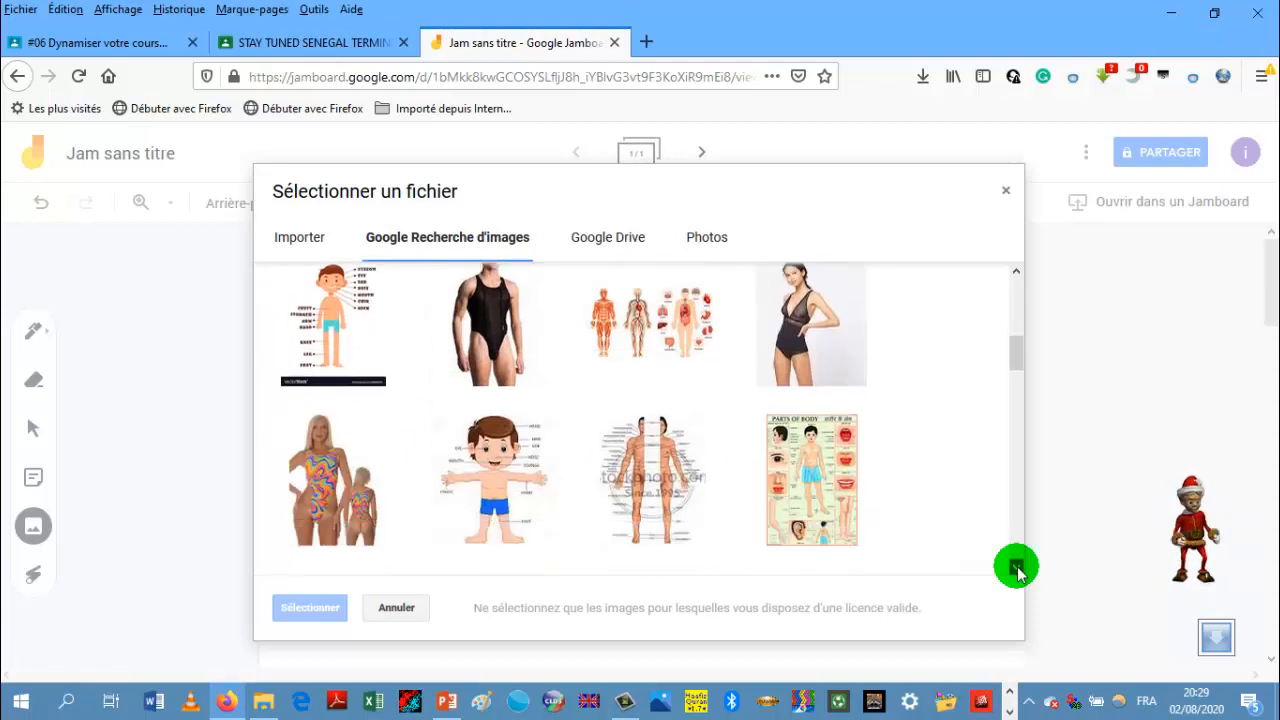
left_click(1016, 567)
left_click(1016, 567)
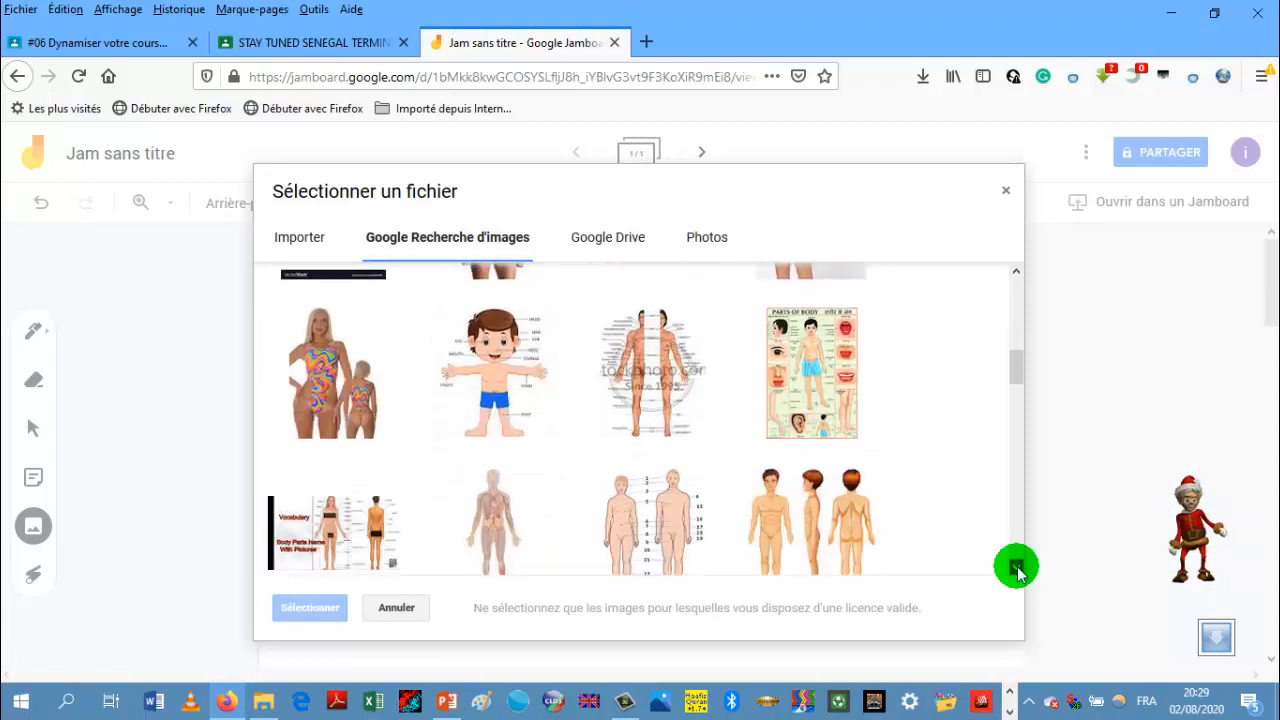
left_click(1016, 567)
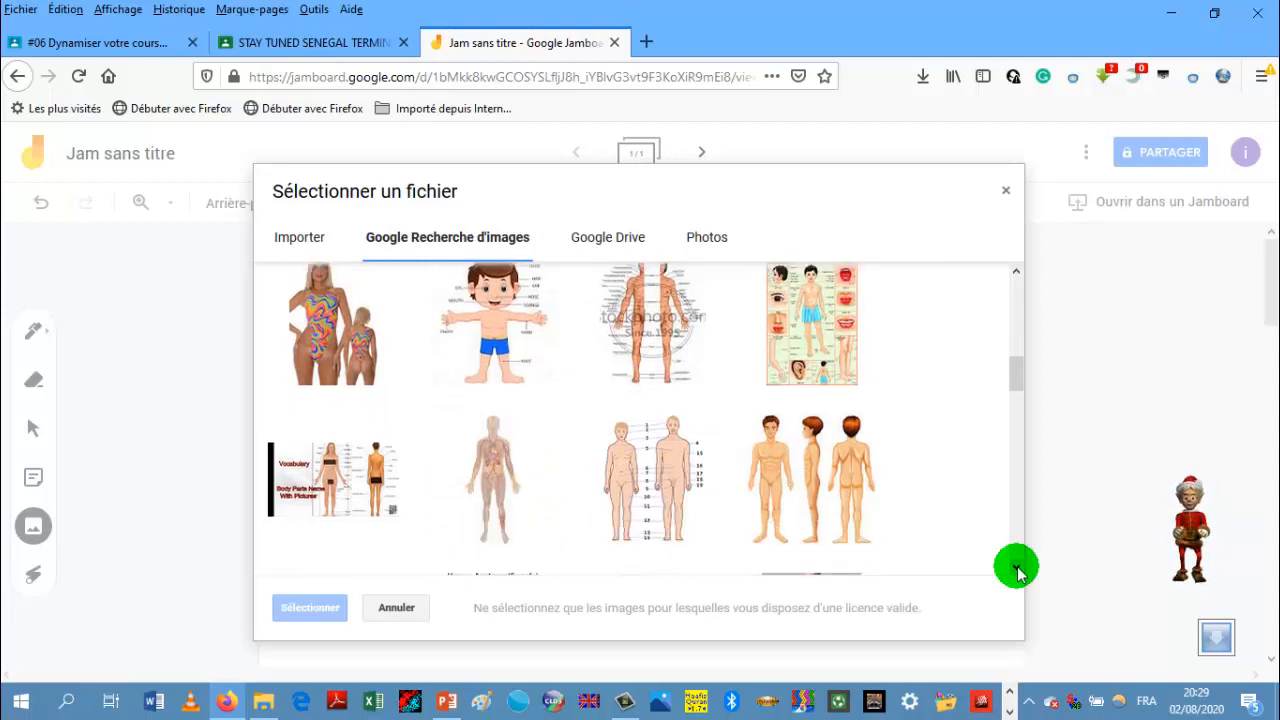
left_click(500, 468)
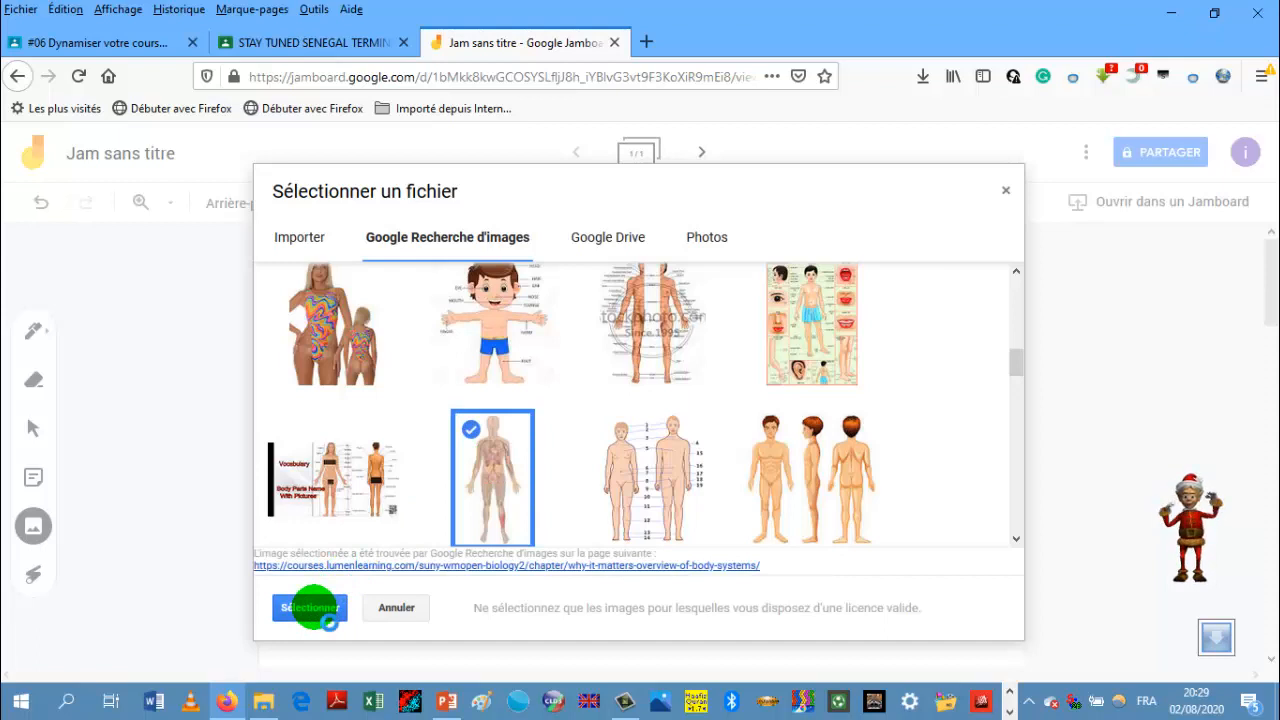
left_click(322, 610)
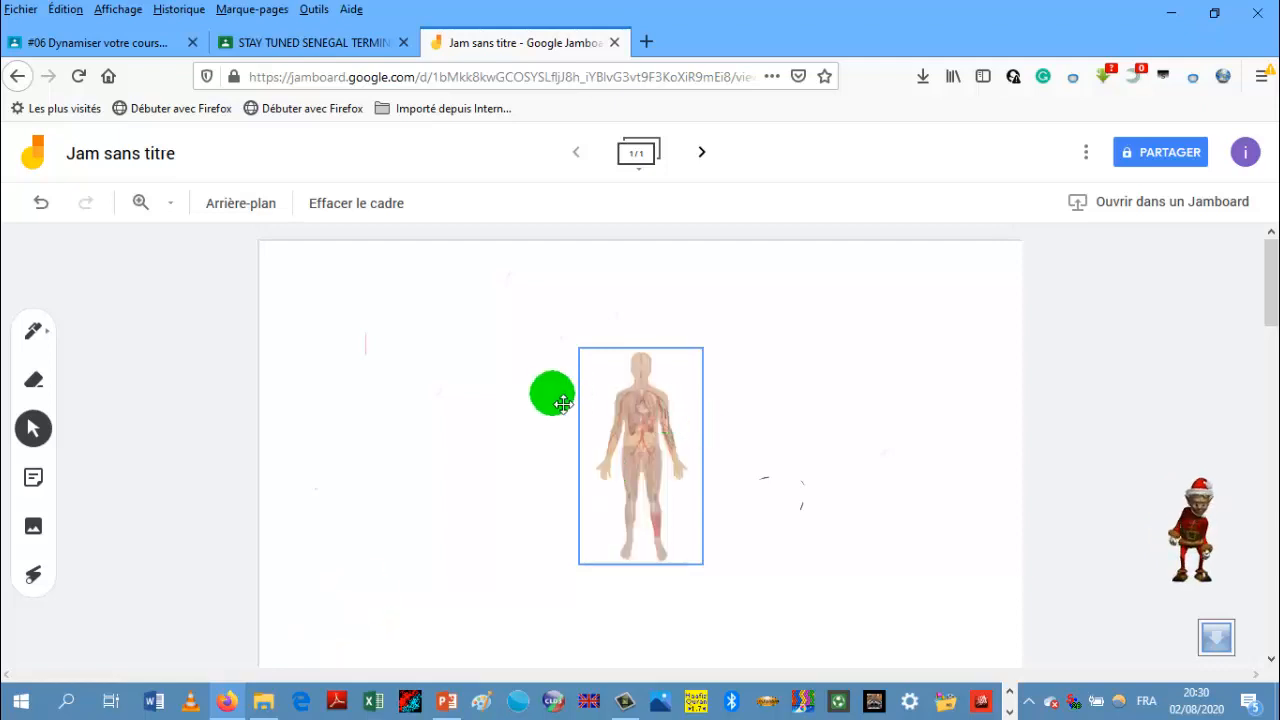
- Move the body image into the upper-left corner of the frame
left_click_drag(598, 406, 456, 386)
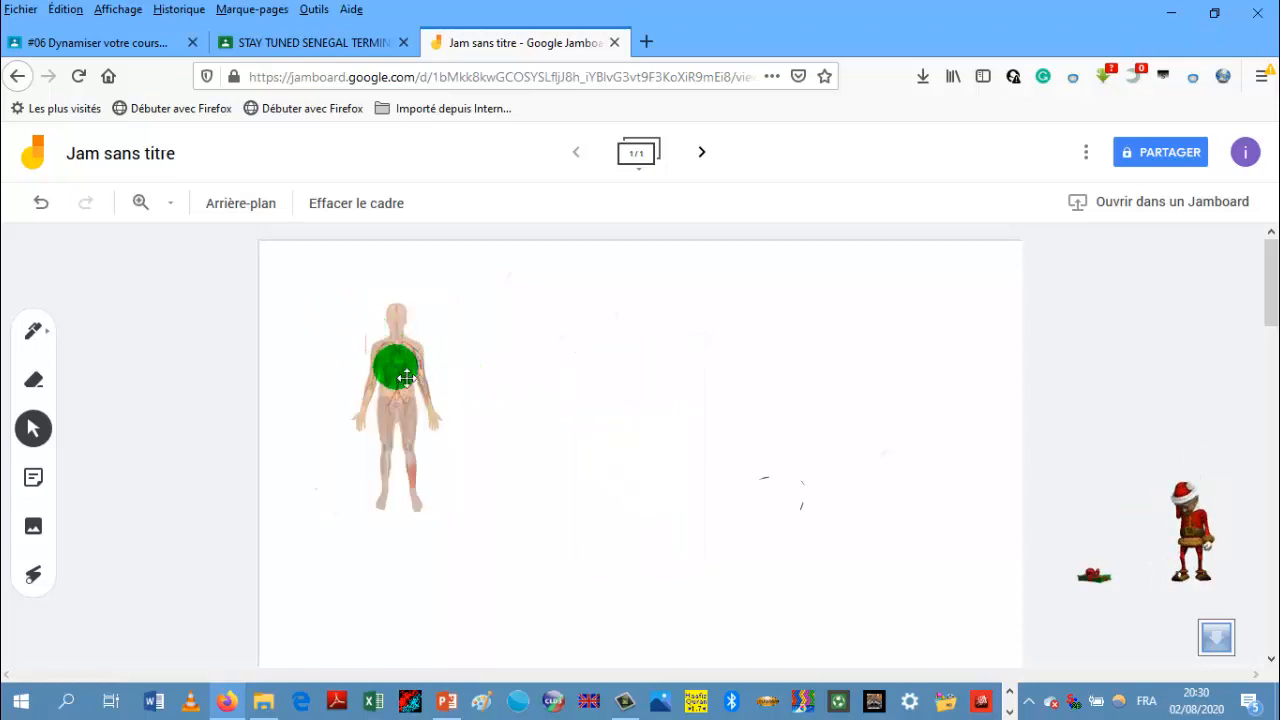
left_click(406, 378)
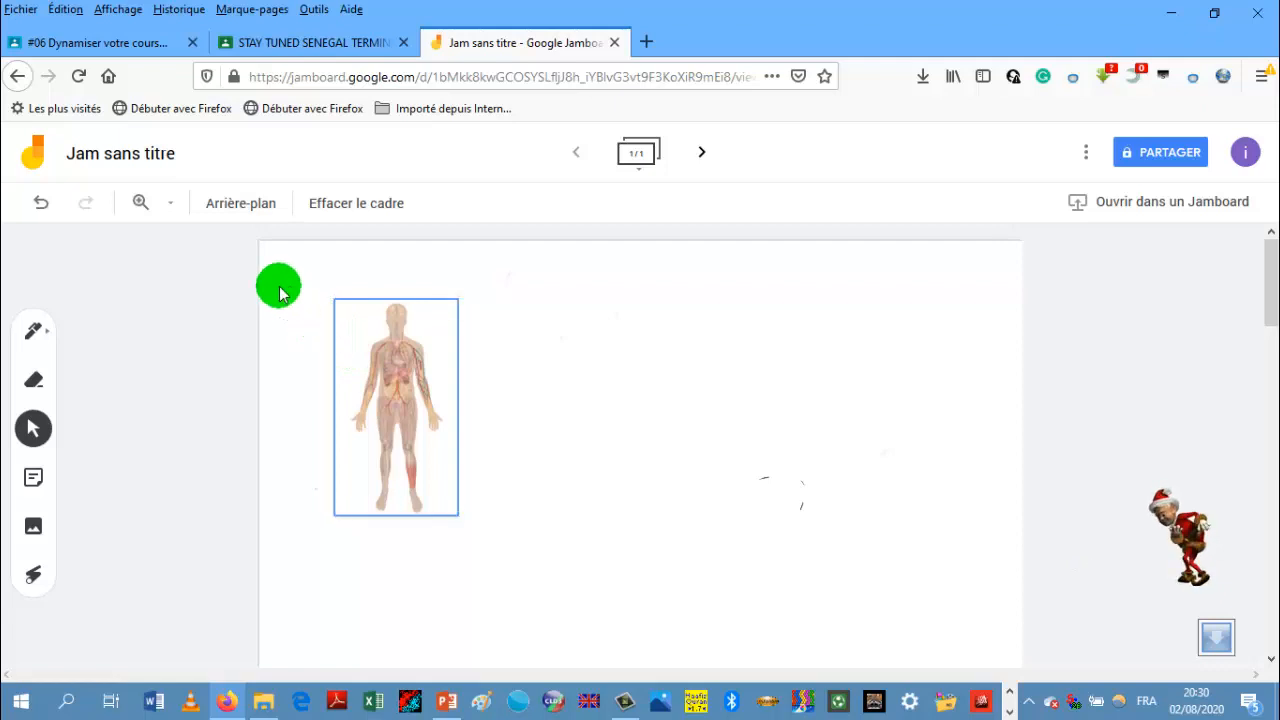
left_click_drag(406, 378, 280, 293)
left_click_drag(311, 343, 402, 467)
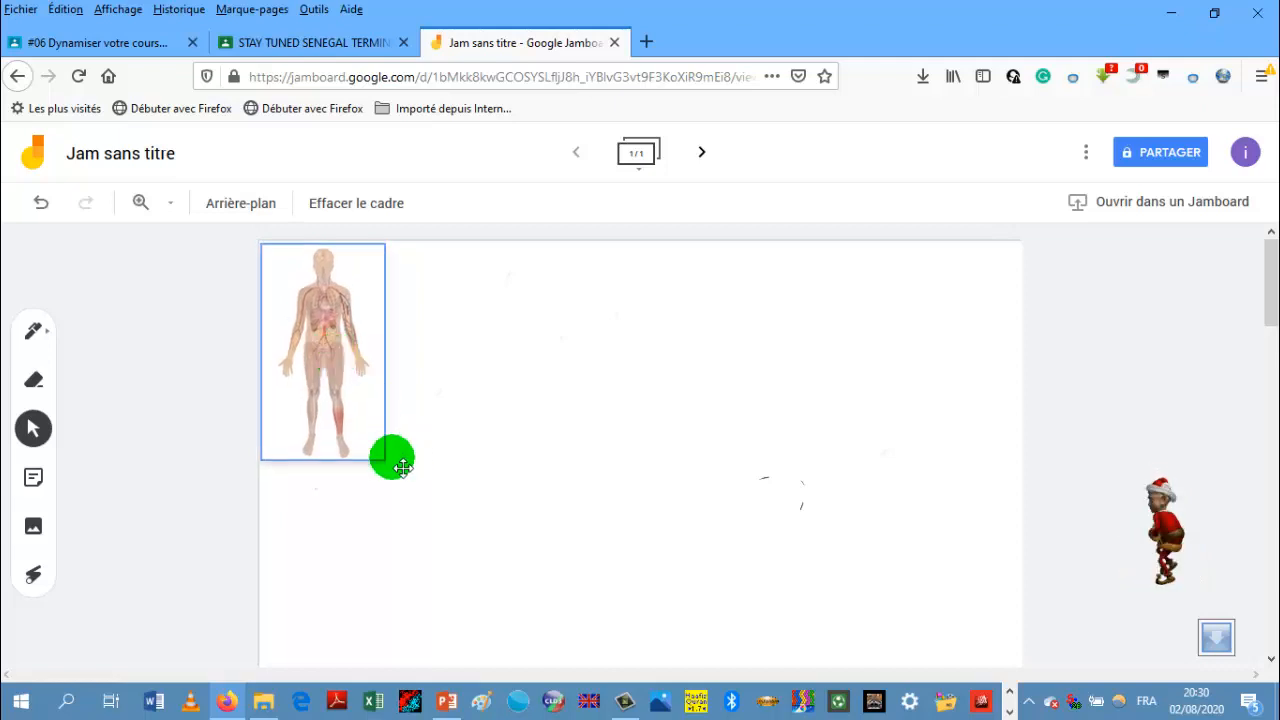
- Enlarge the body image from its lower-right corner to about a third of the frame's width
left_click(383, 458)
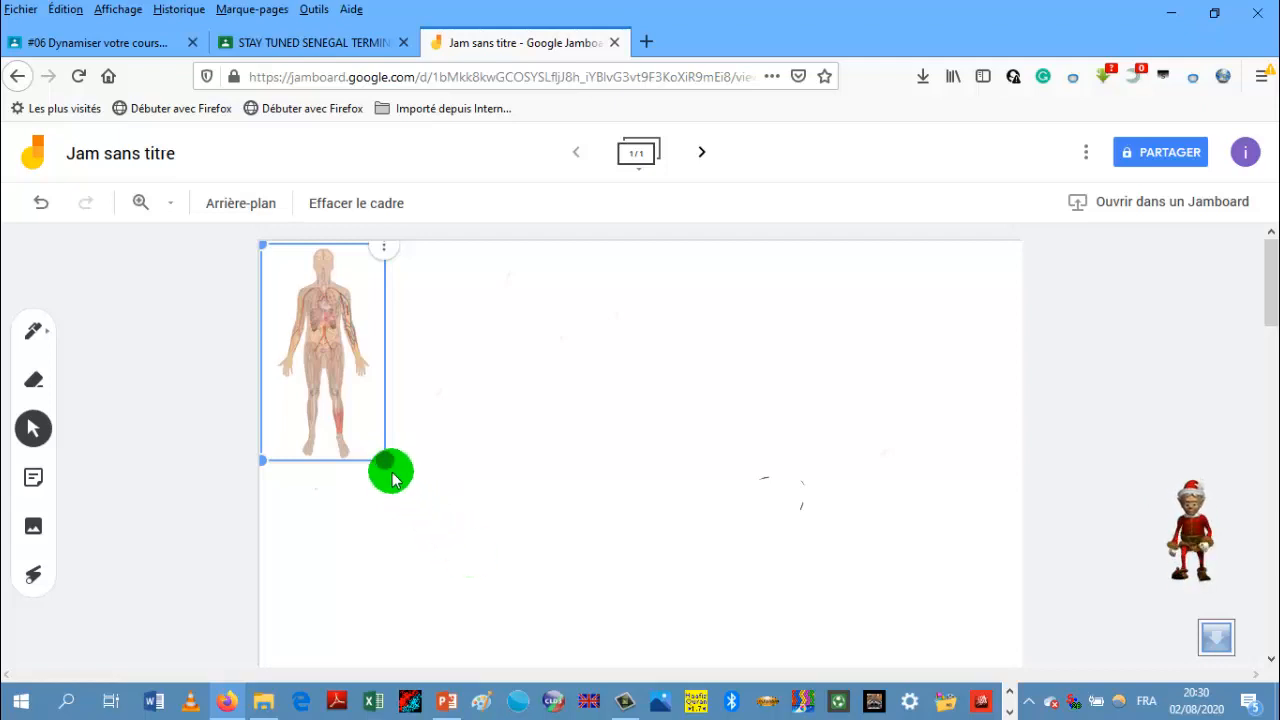
left_click_drag(387, 462, 458, 585)
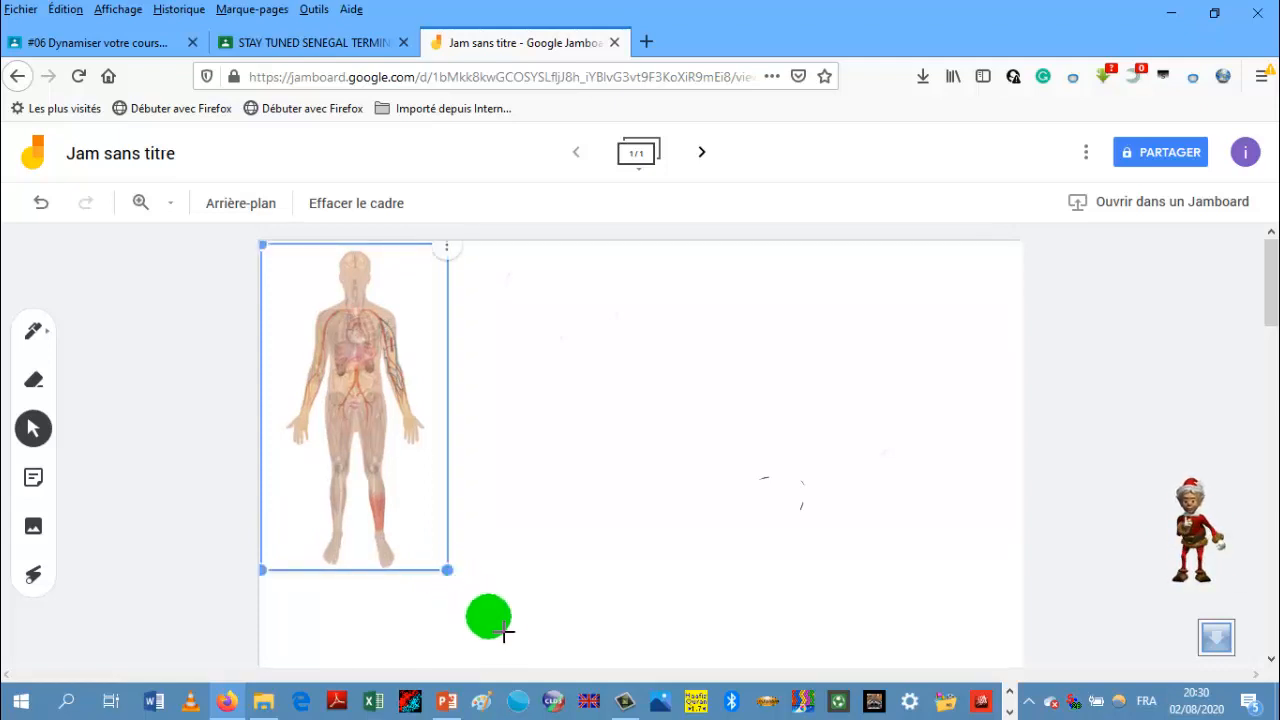
left_click_drag(447, 570, 498, 636)
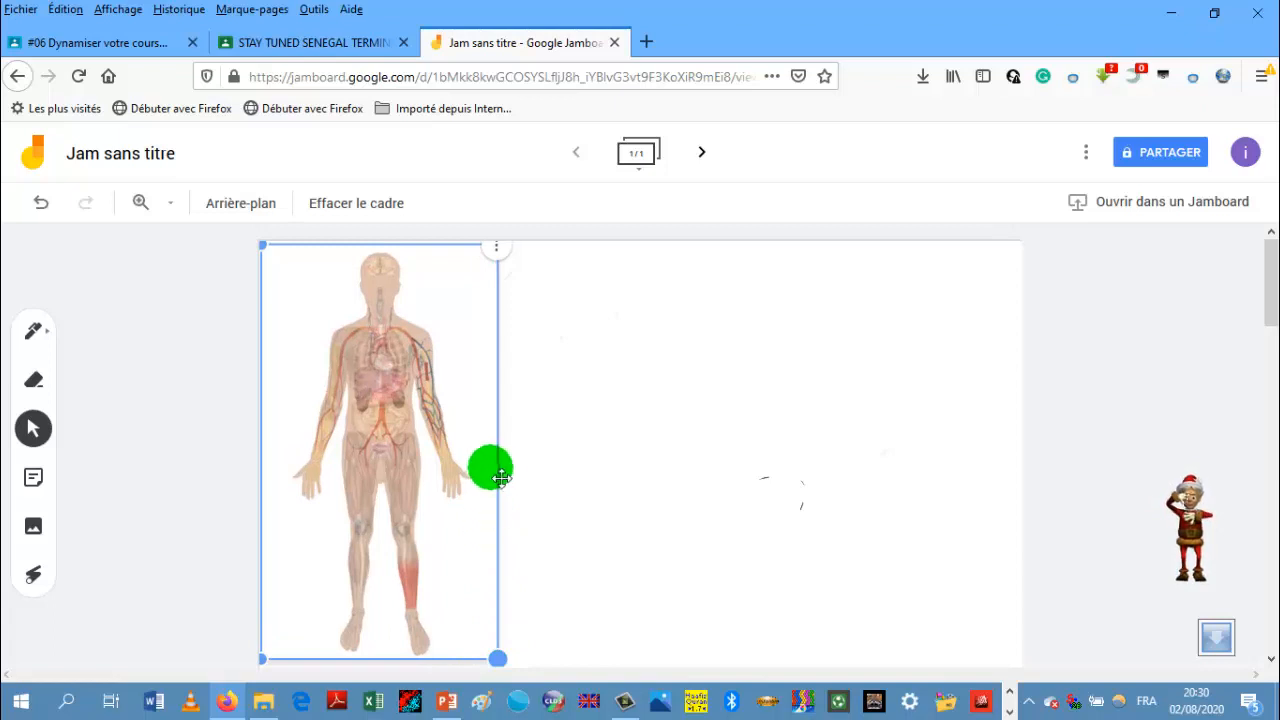
left_click_drag(503, 480, 520, 483)
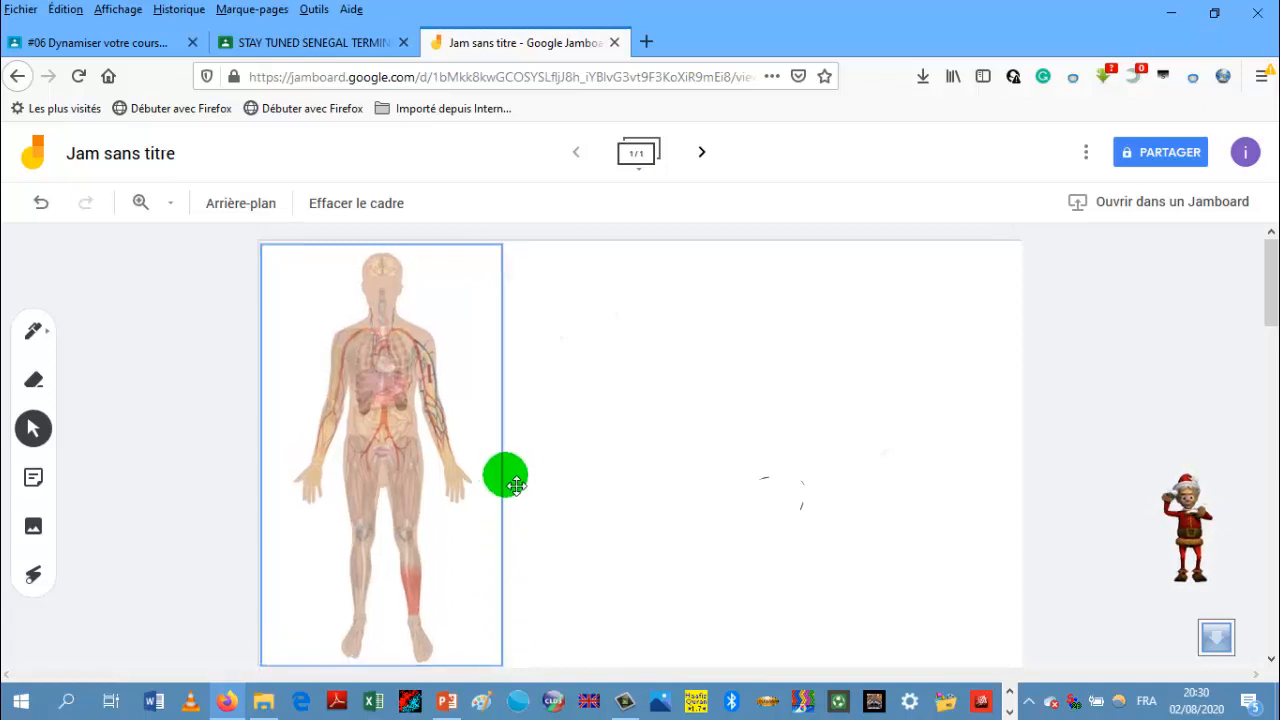
left_click(505, 469)
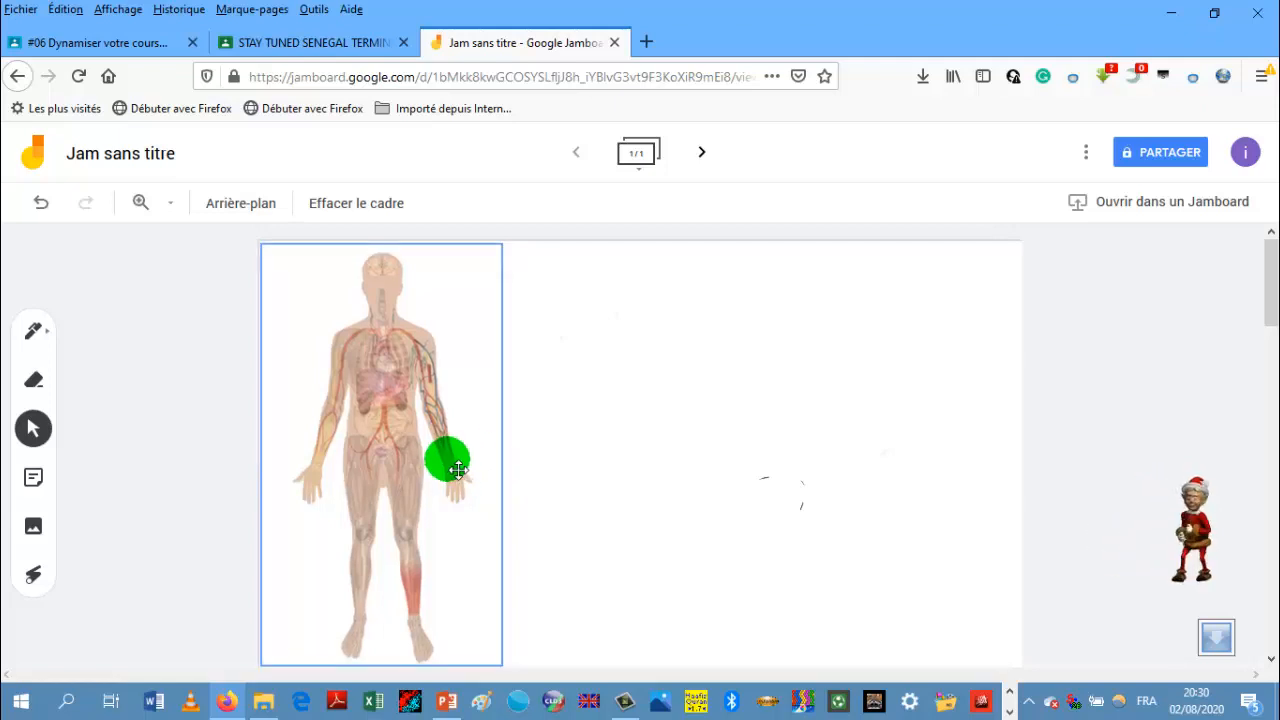
left_click(511, 453)
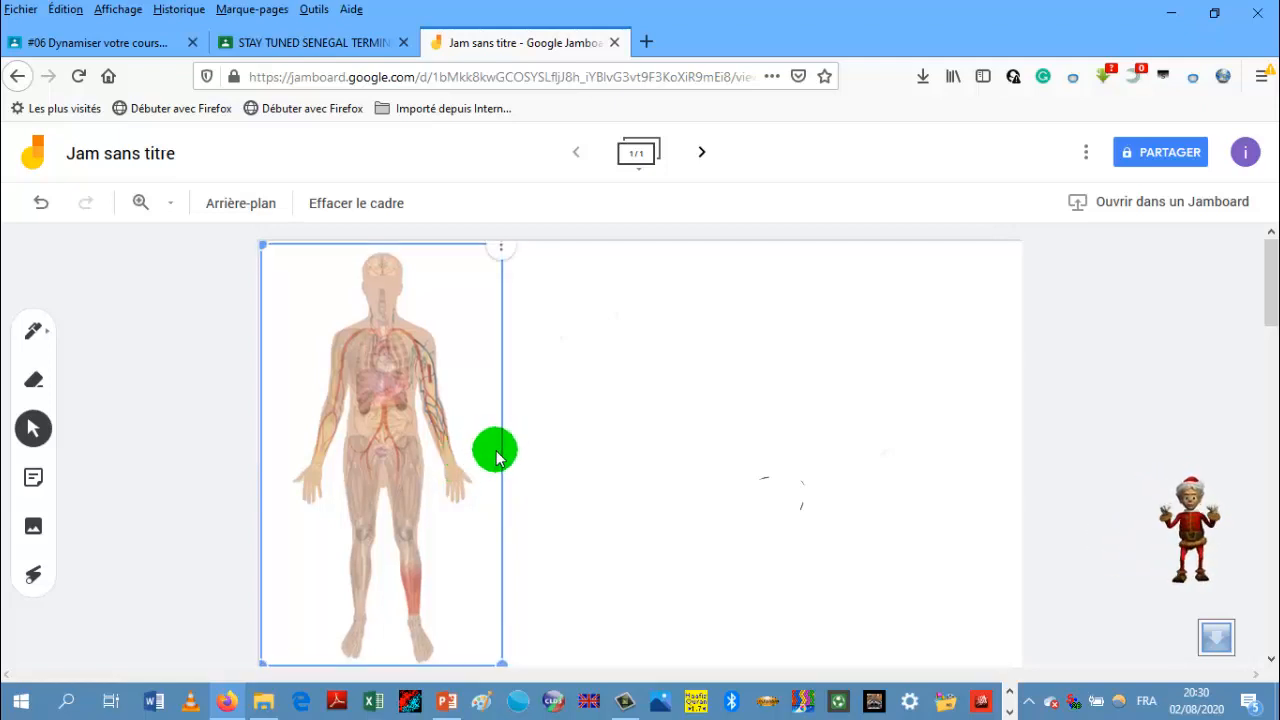
left_click(523, 458)
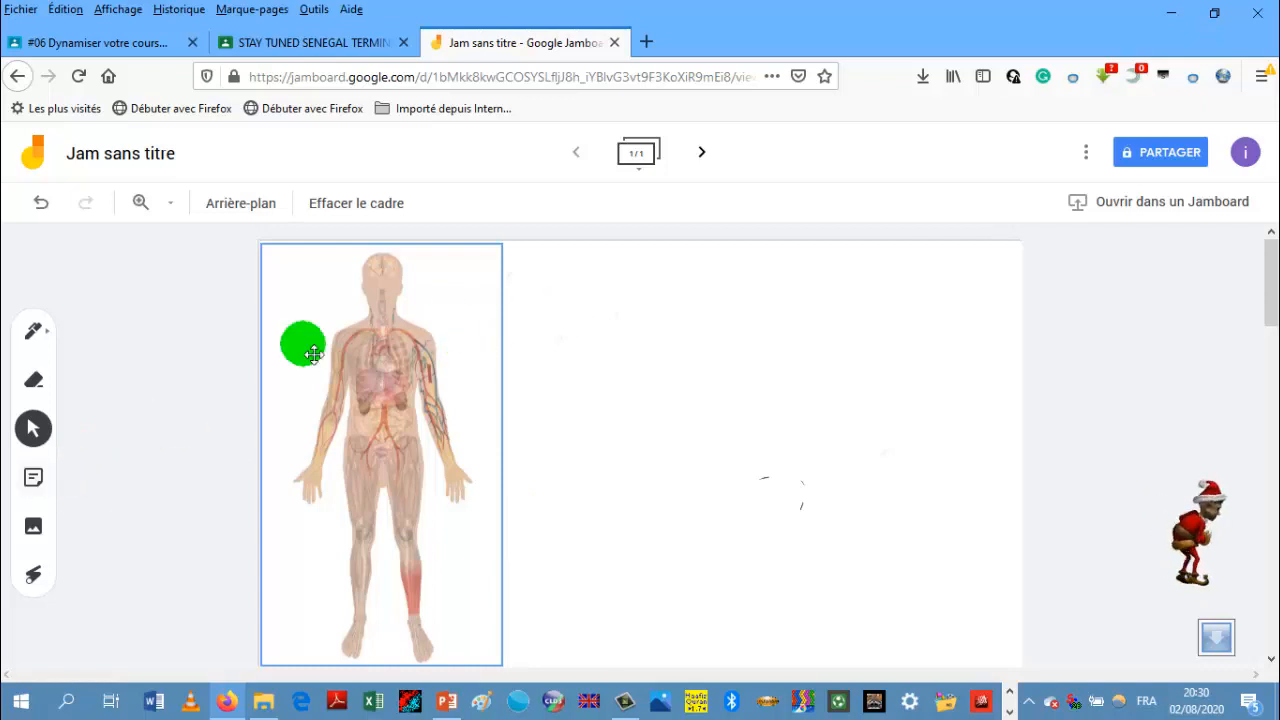
- Choose the pen with red ink for drawing label lines beside the body image
left_click(35, 338)
left_click(35, 338)
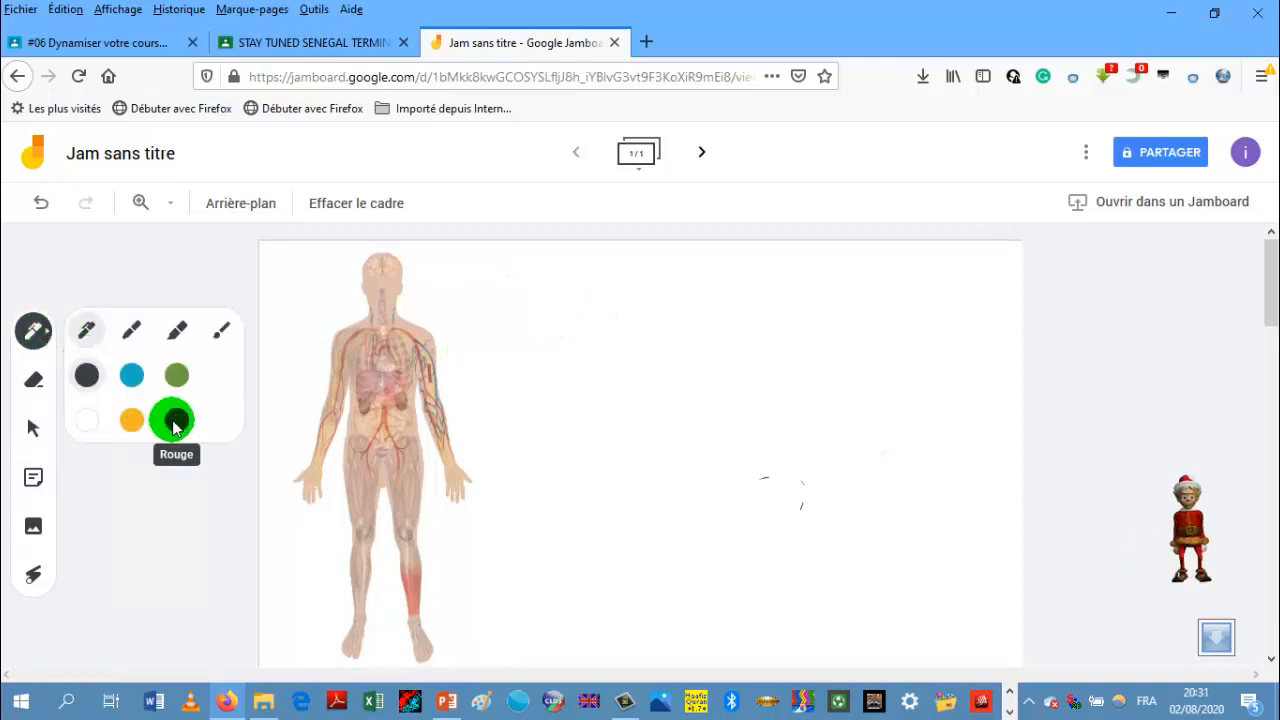
left_click(175, 422)
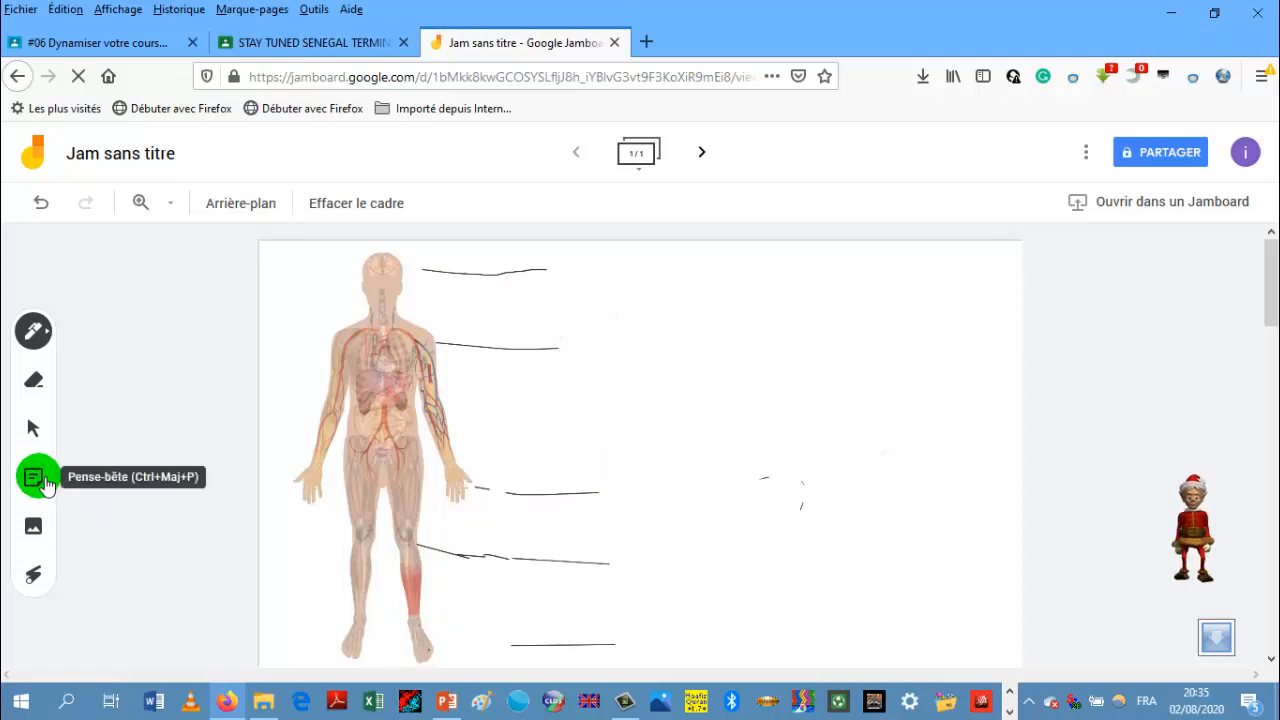
- Add a yellow sticky note reading "head" to the frame and dismiss the next blank note
left_click(36, 480)
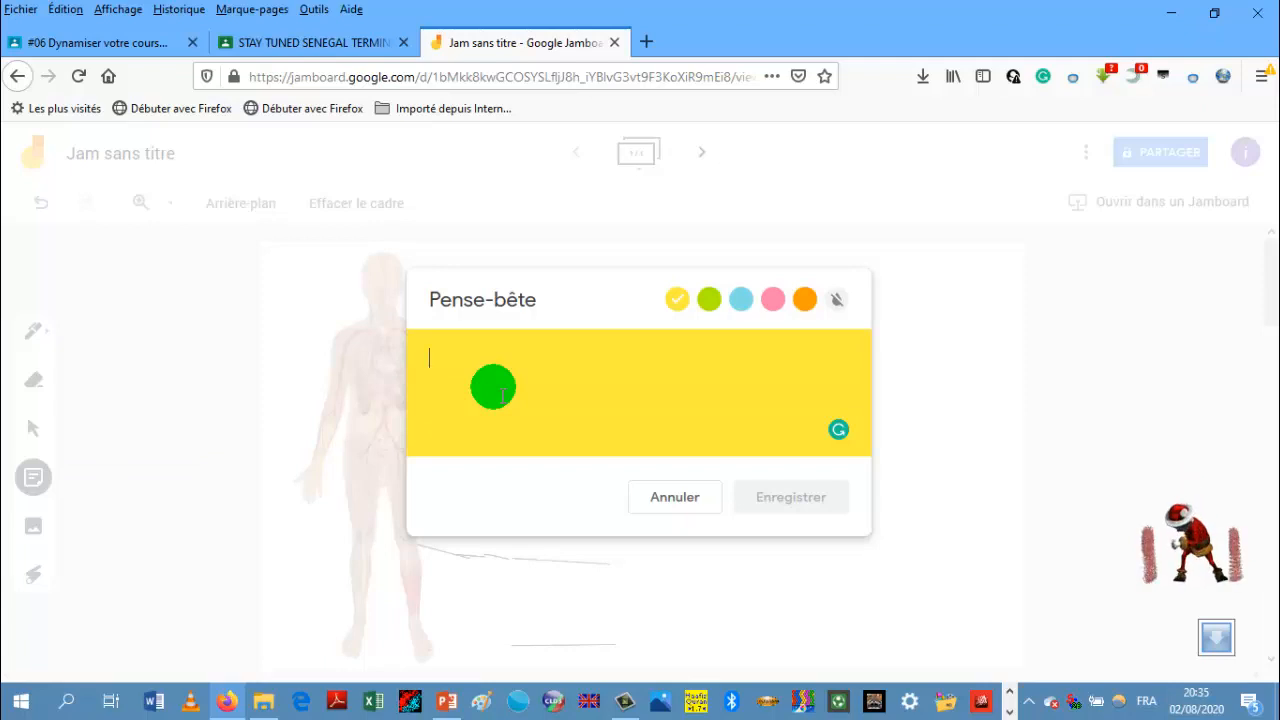
type("head")
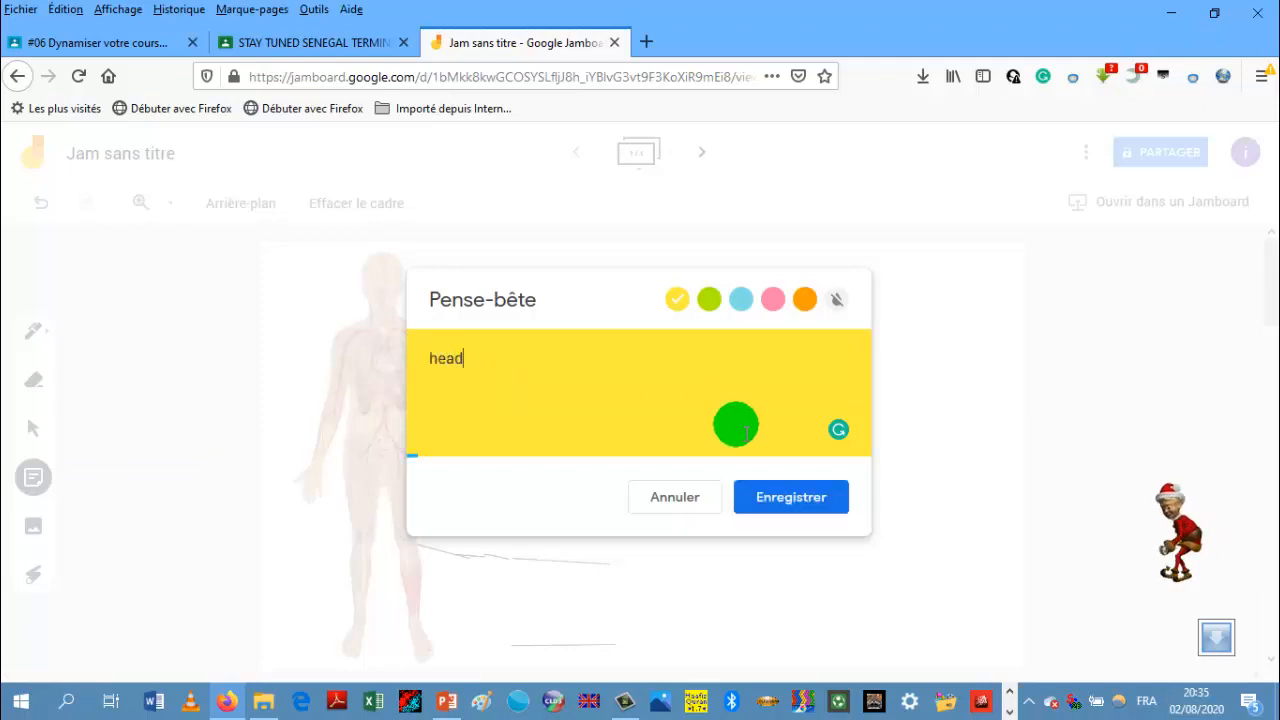
left_click(771, 507)
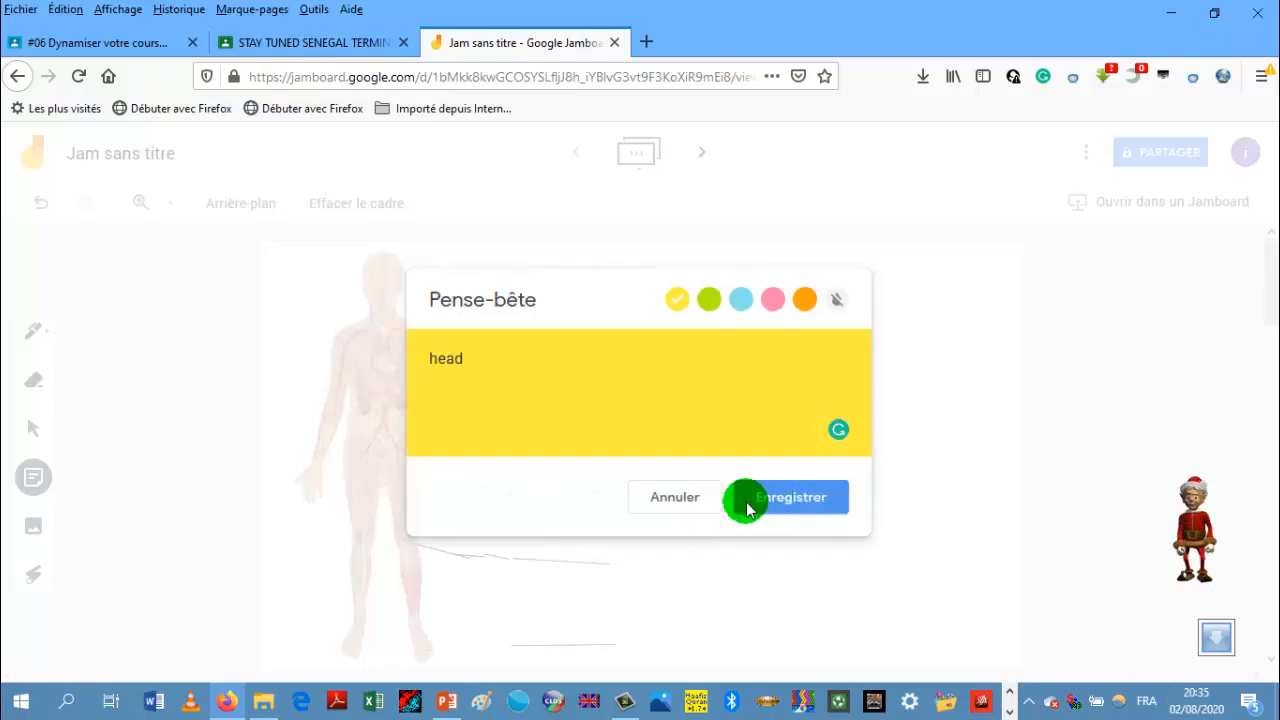
left_click(694, 498)
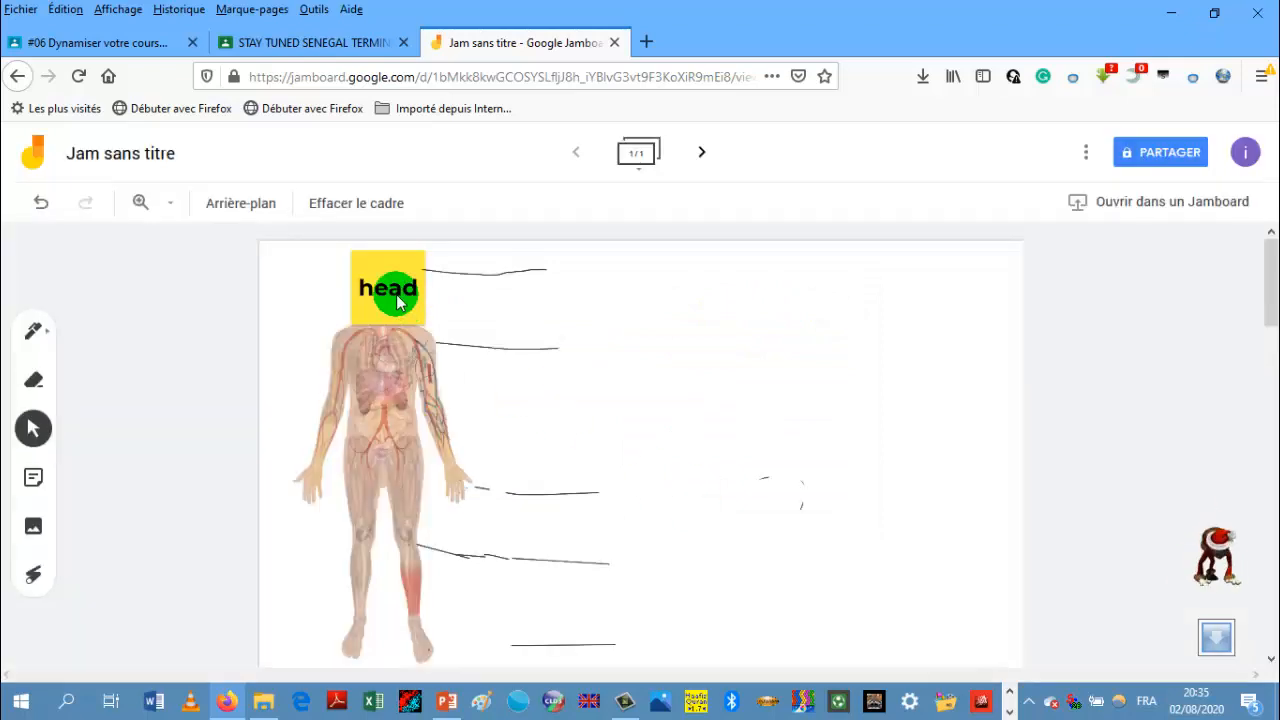
- Move the "head" note to the end of the uppermost label line and shrink it slightly
left_click_drag(398, 303, 610, 298)
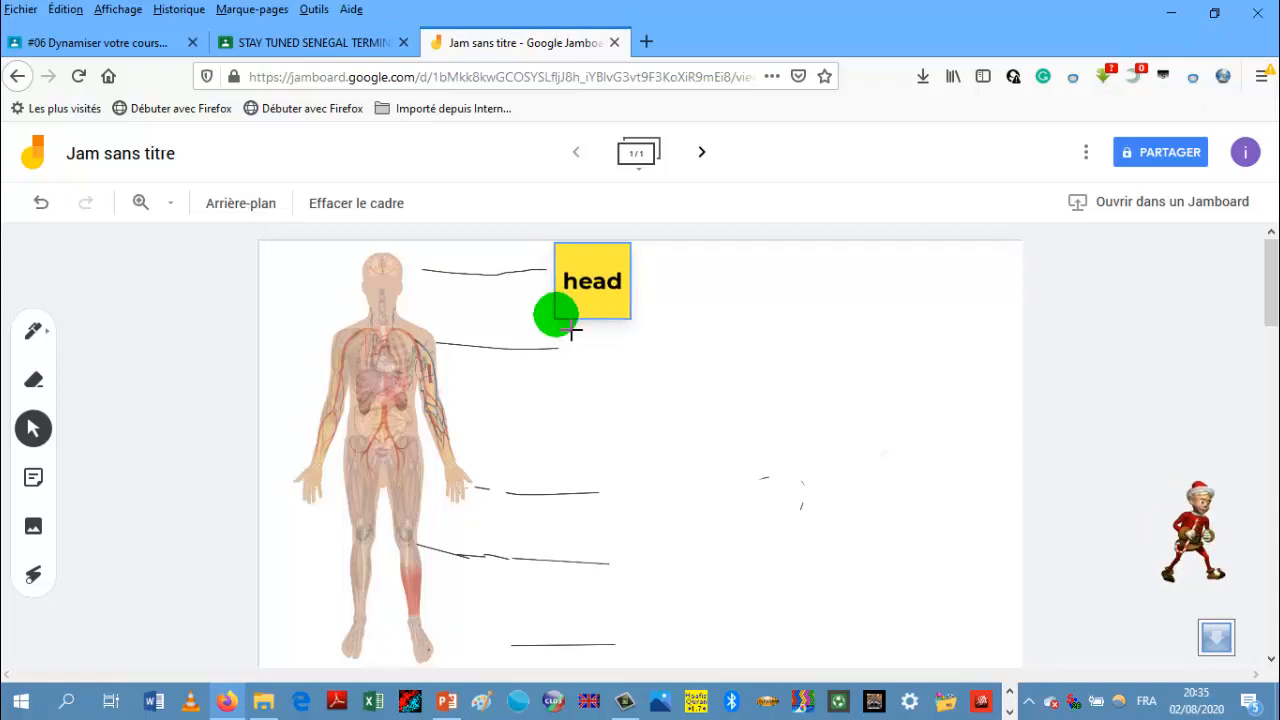
mouse_move(572, 333)
left_mouse_down()
mouse_move(592, 275)
mouse_move(578, 282)
mouse_move(586, 292)
left_mouse_up()
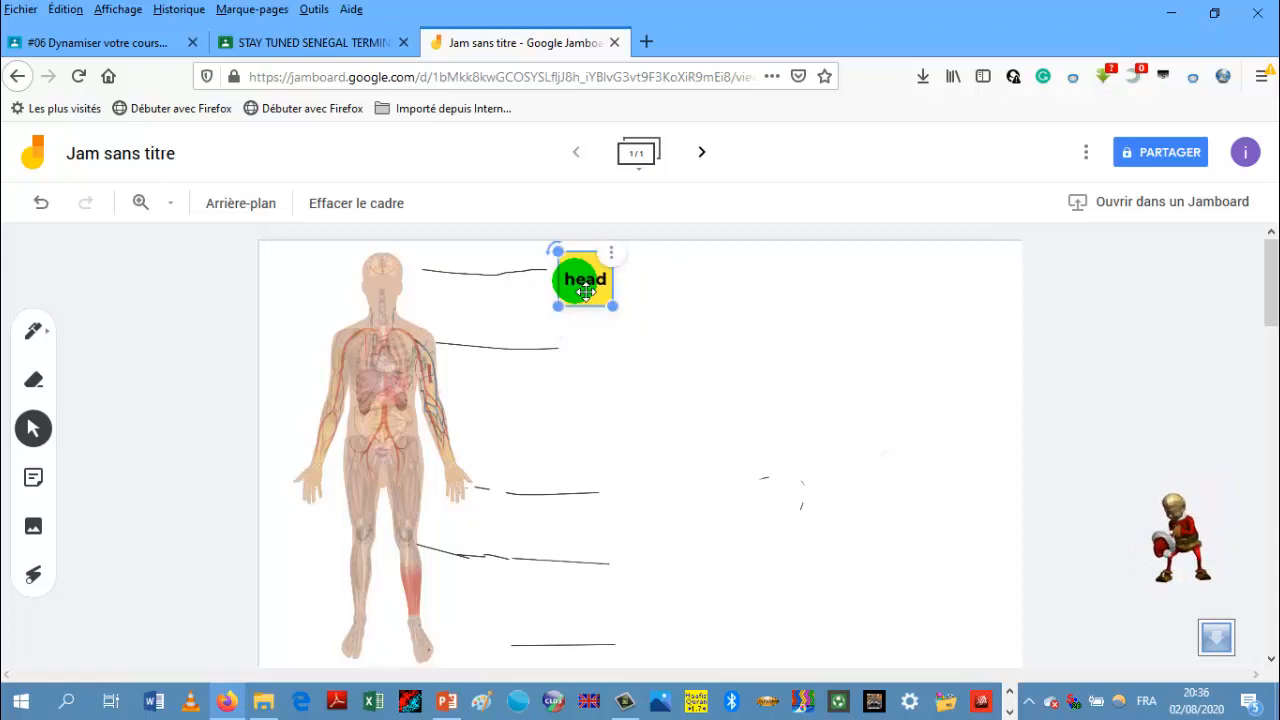
left_click(669, 334)
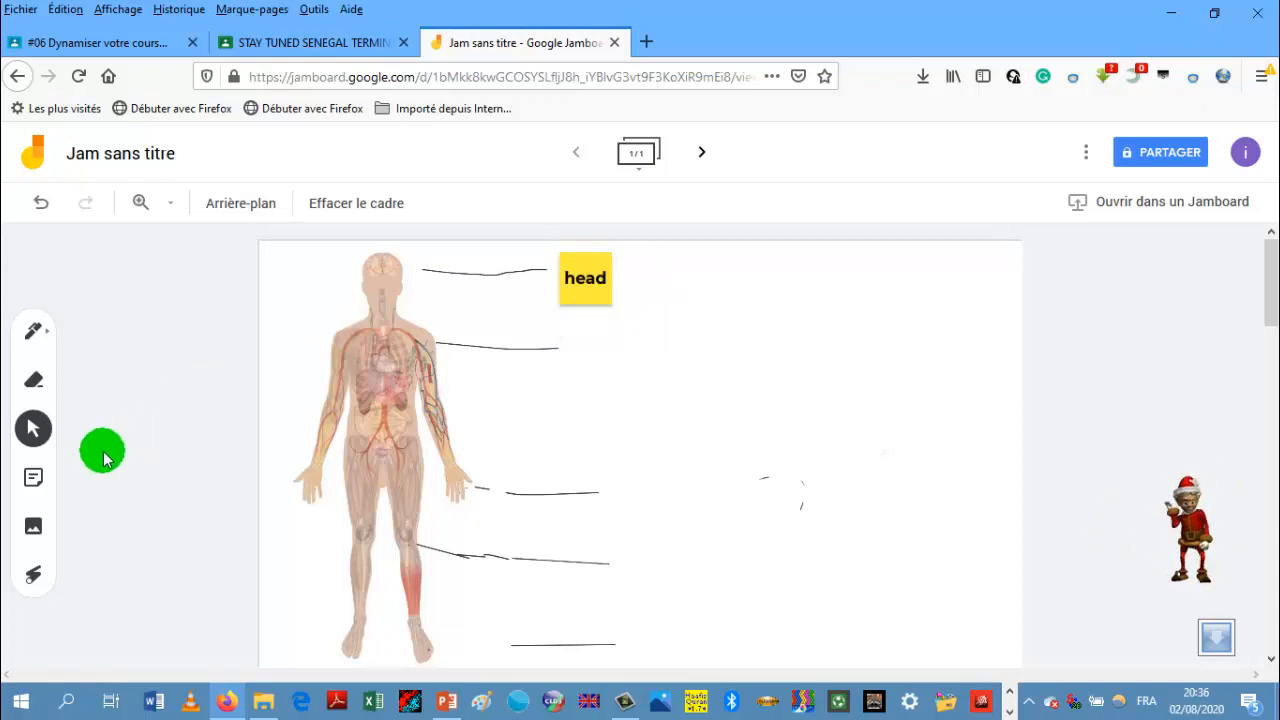
- Try a pink sticky note reading "elbow" on the frame and delete it again
left_click(36, 478)
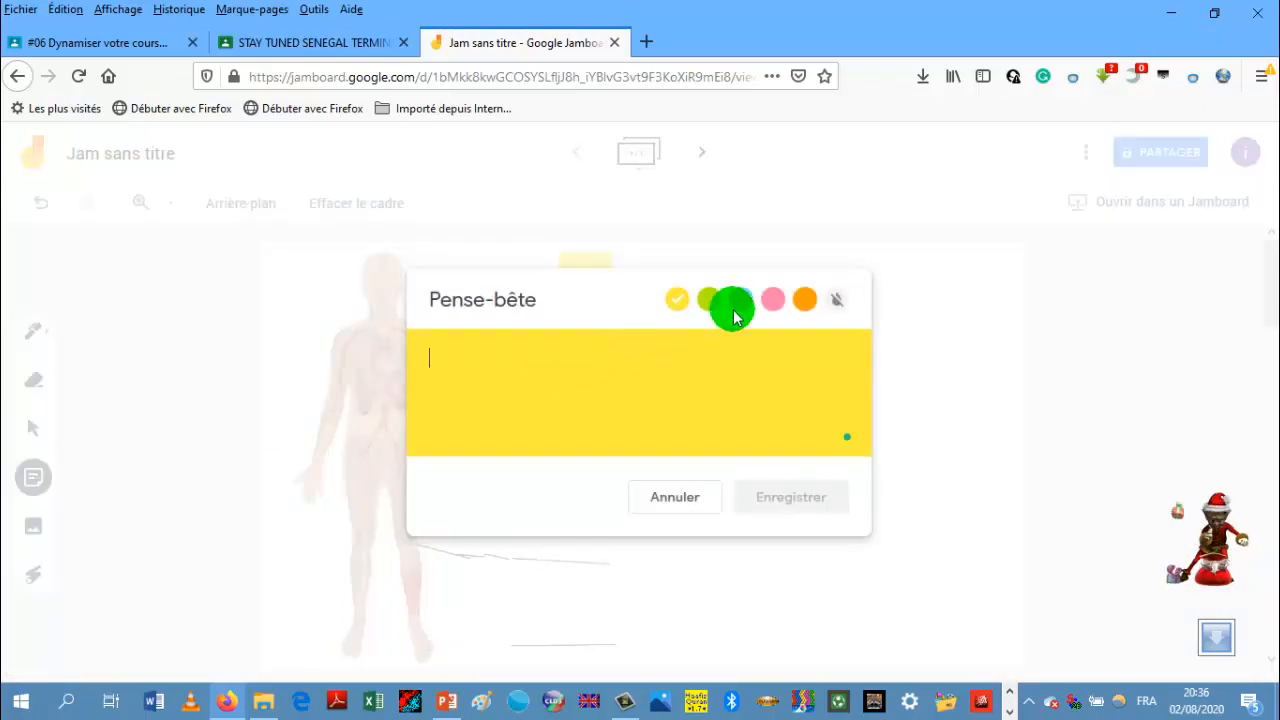
left_click(774, 300)
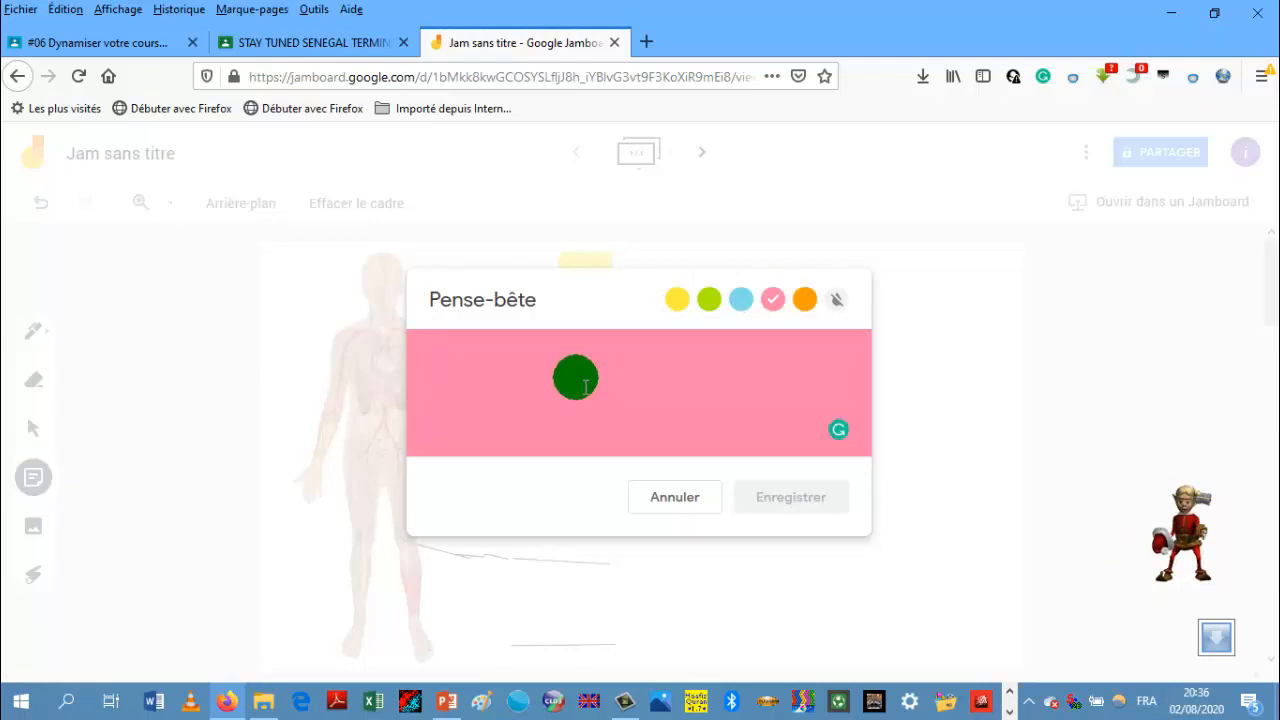
type("elb")
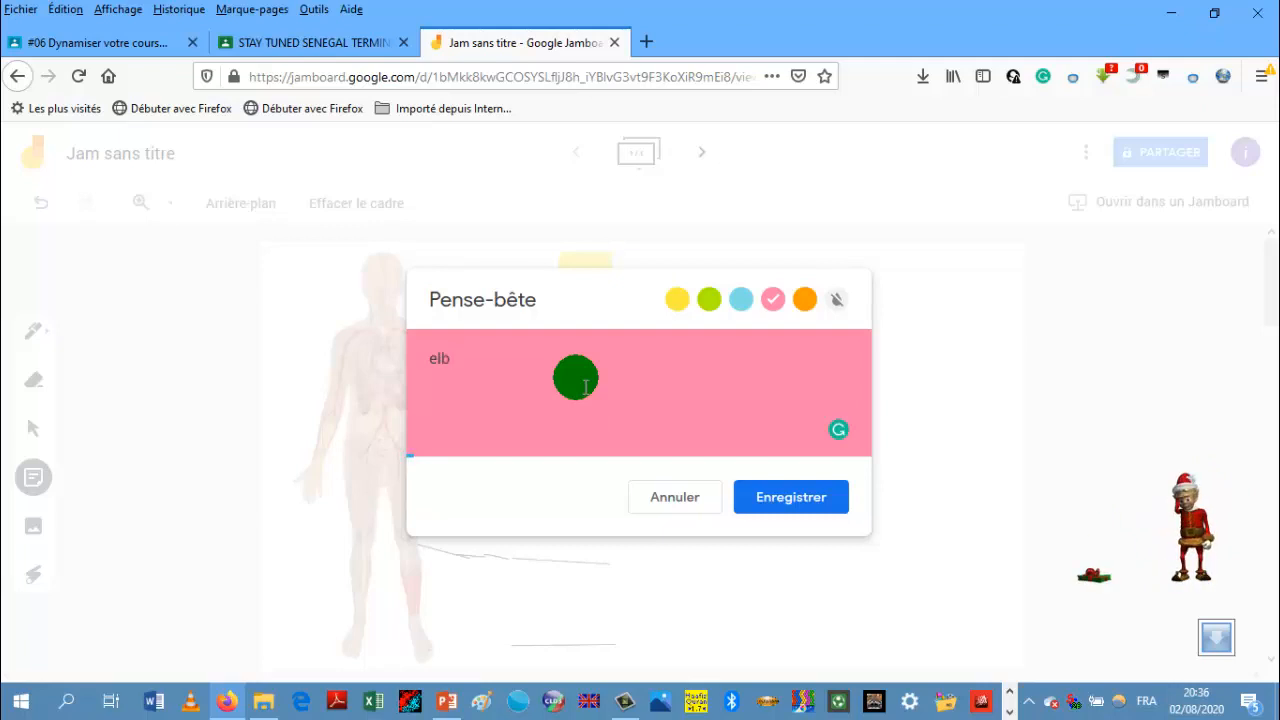
type("ow")
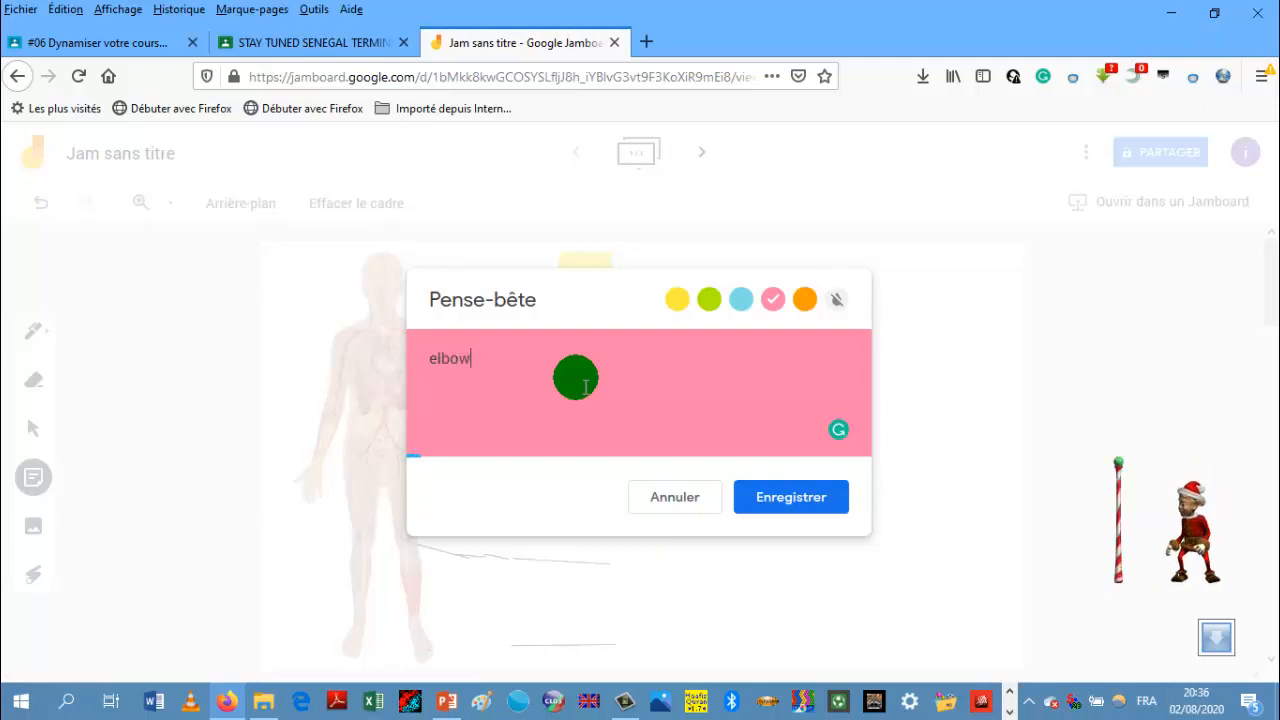
left_click(799, 507)
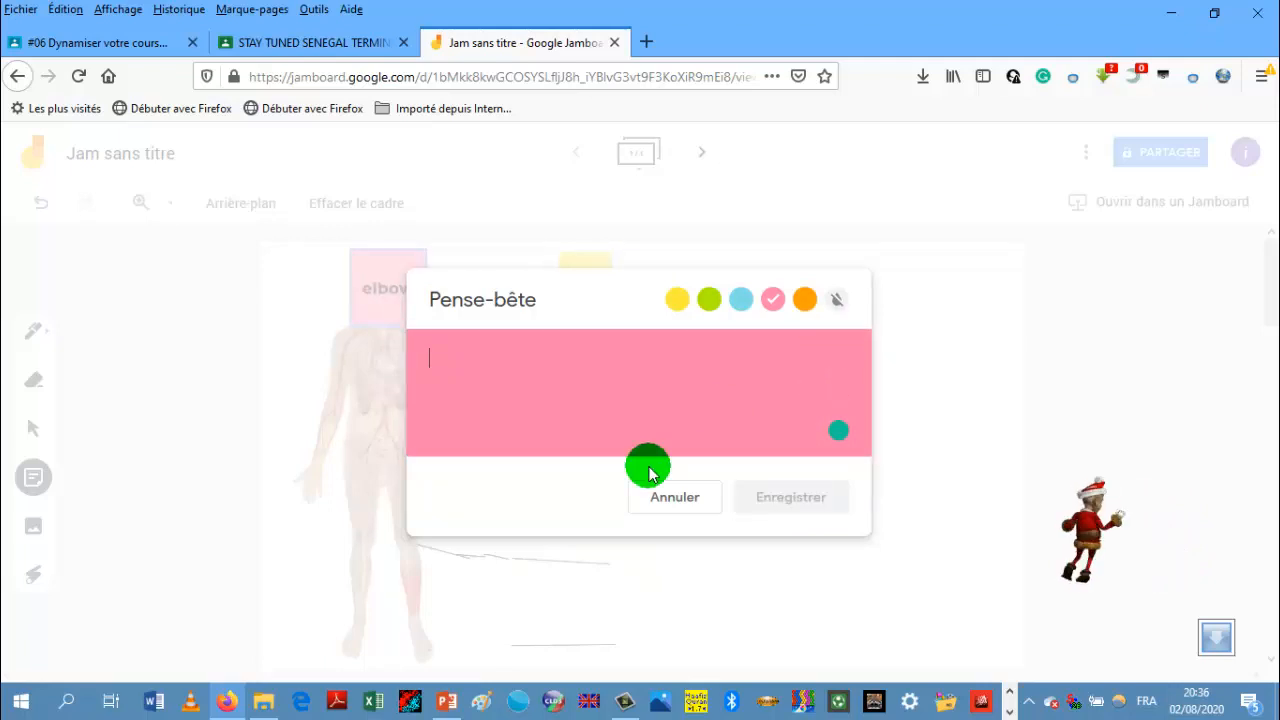
left_click(660, 497)
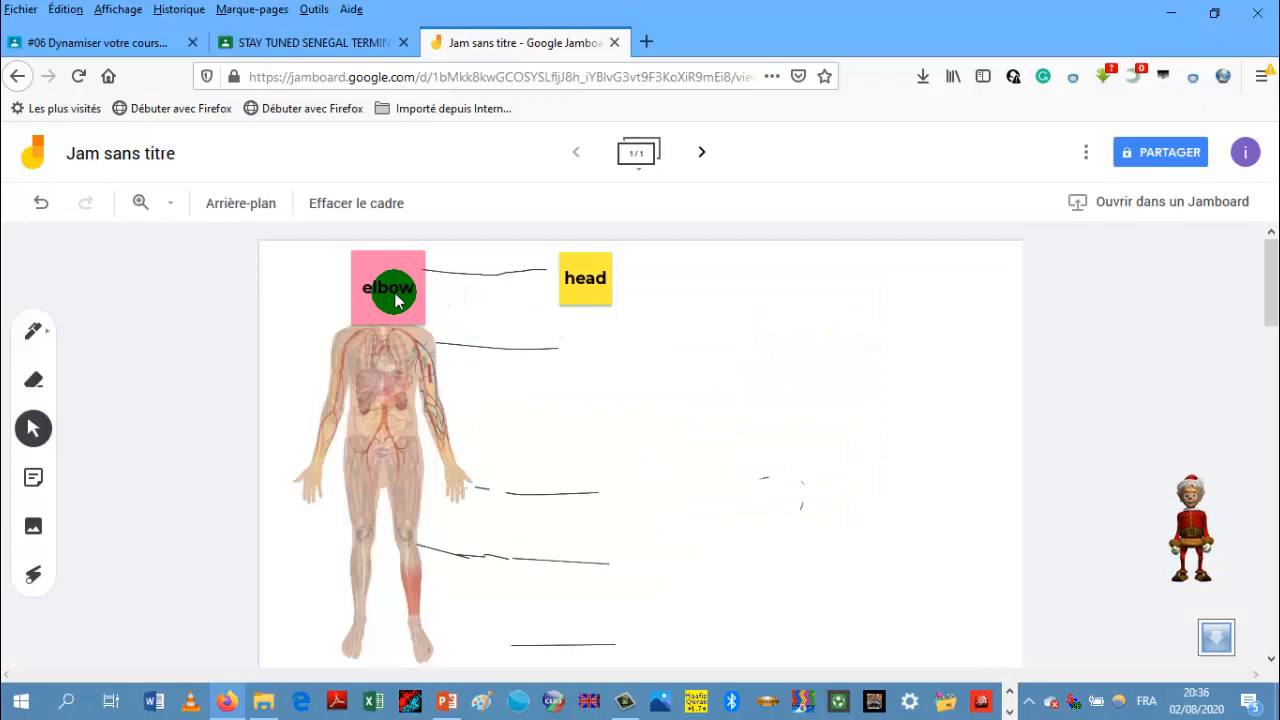
left_click_drag(395, 293, 832, 394)
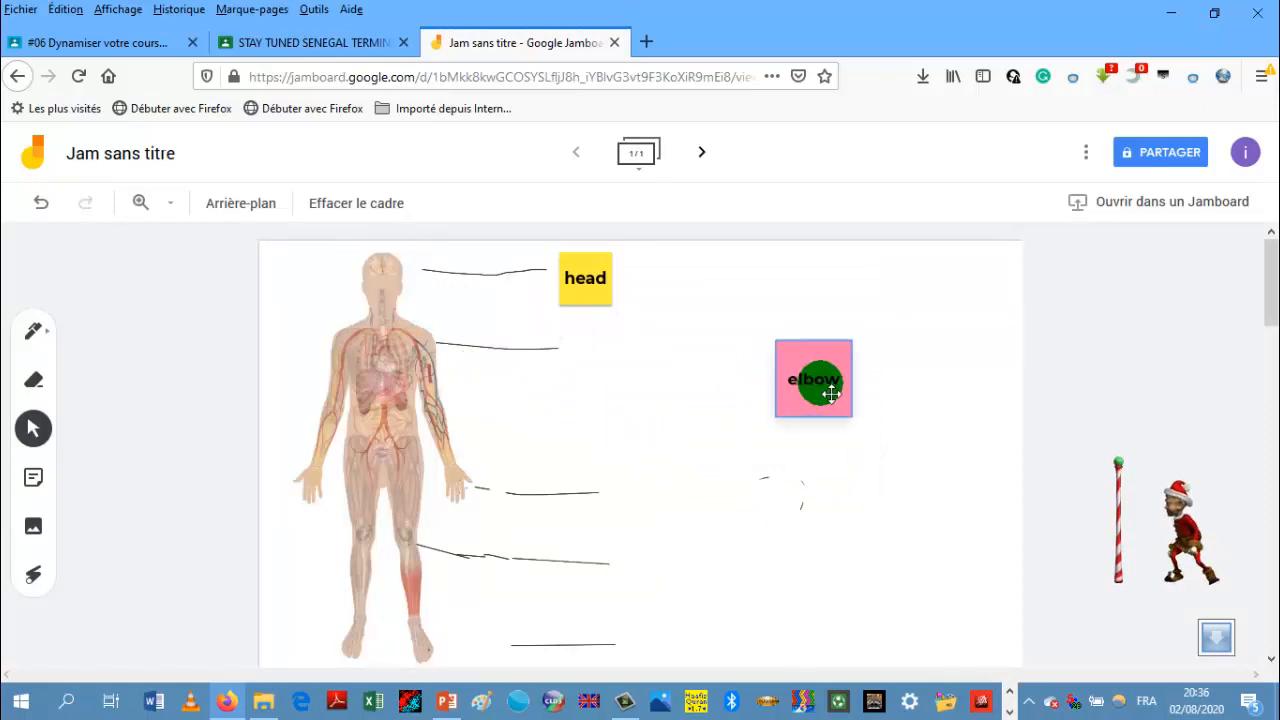
key("Delete")
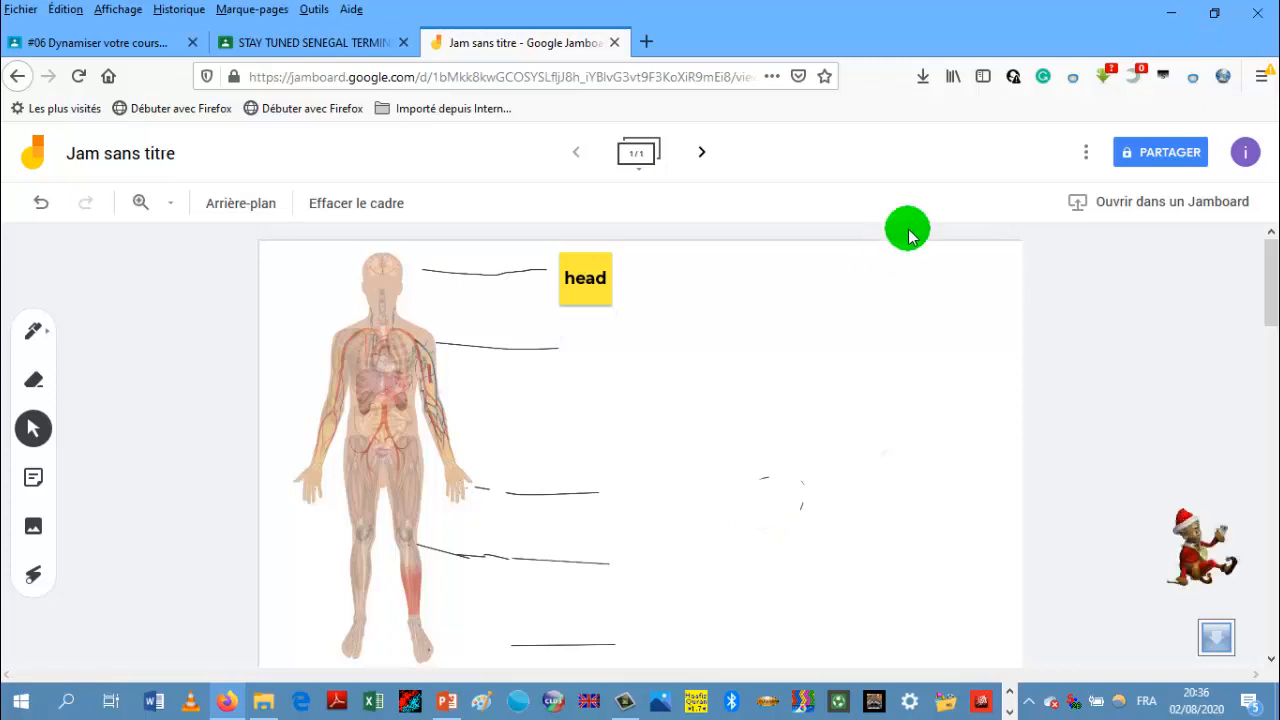
- Take a browser screenshot of the visible area of the jam and download it
left_click(772, 80)
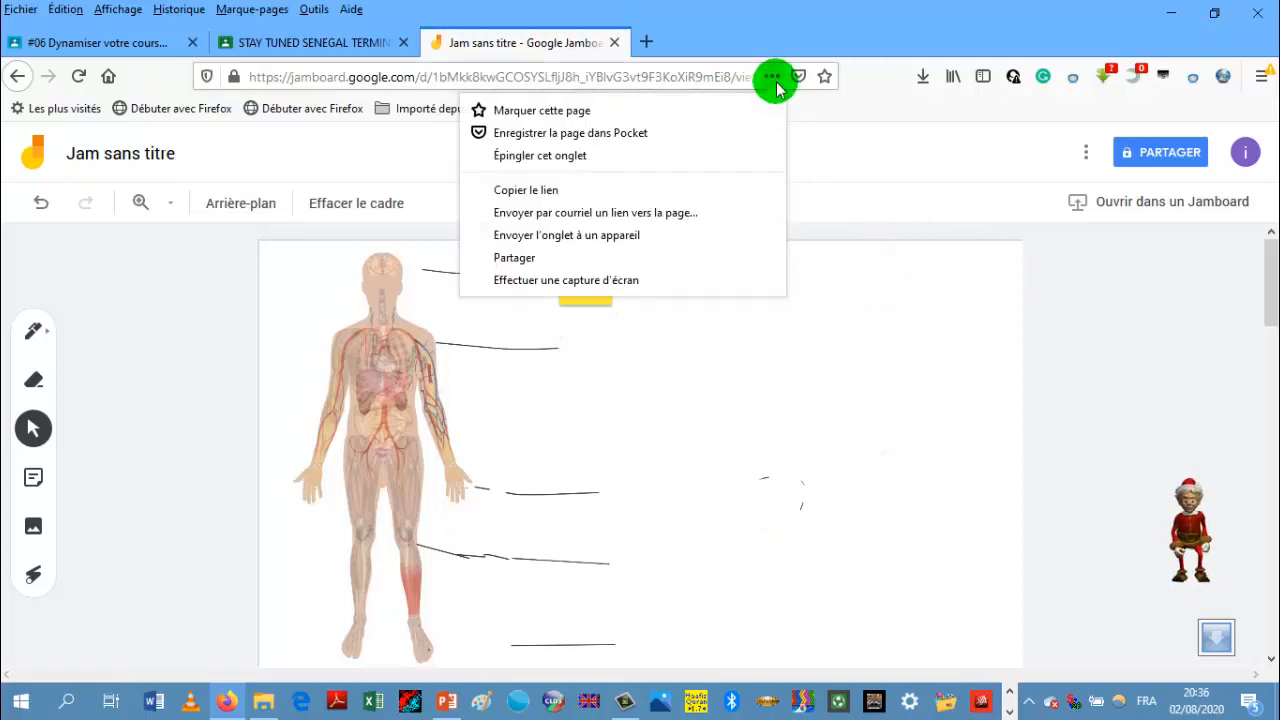
left_click(557, 280)
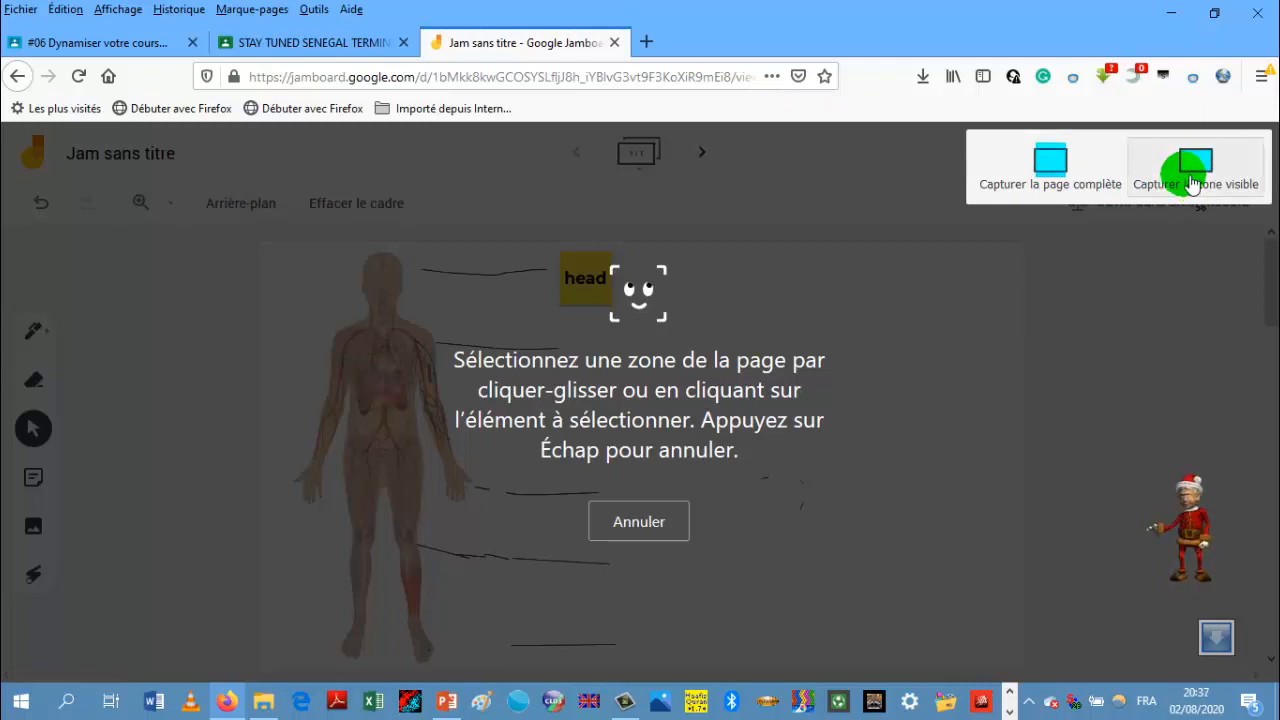
left_click(1192, 183)
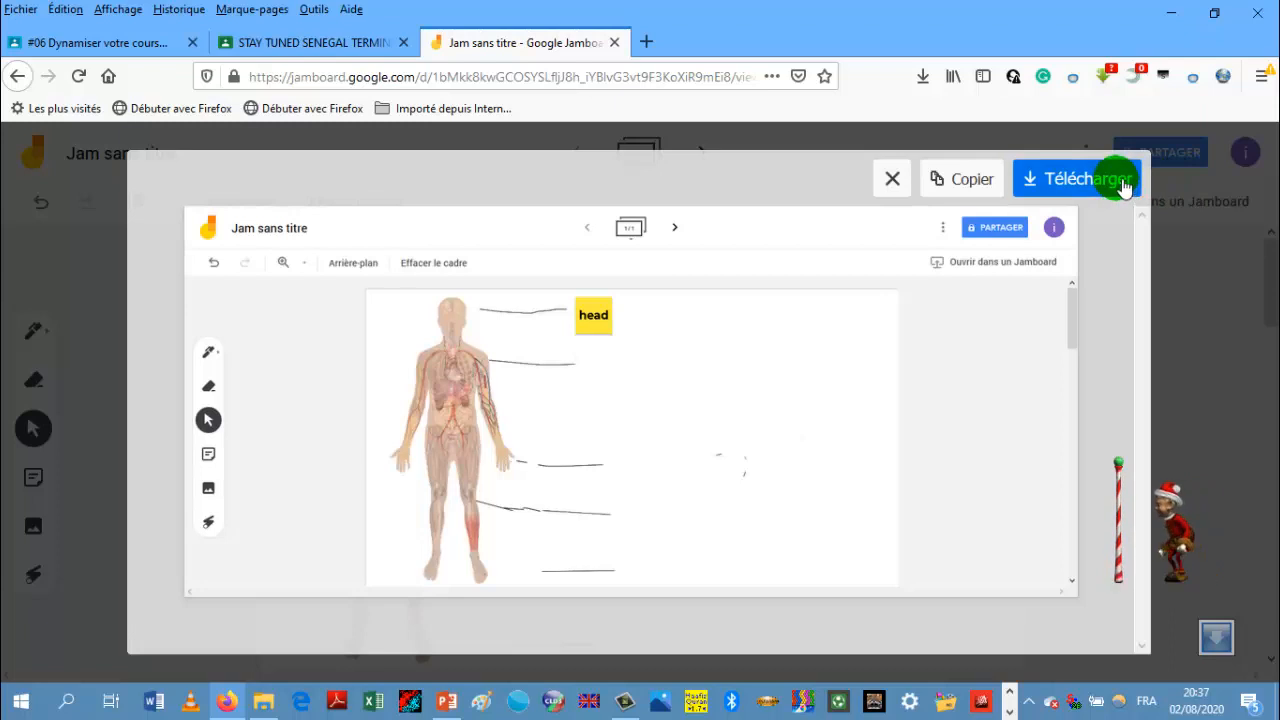
left_click(1120, 186)
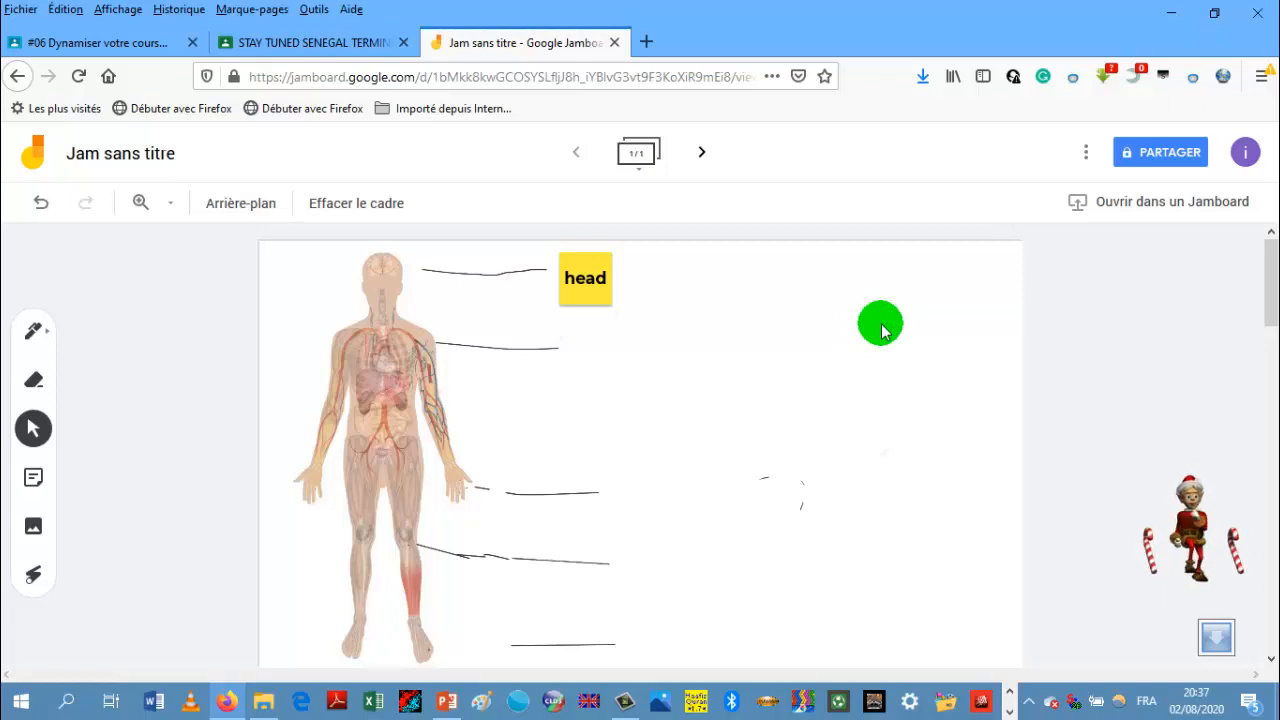
- Open the jam's sharing settings and copy its link
left_click(1163, 158)
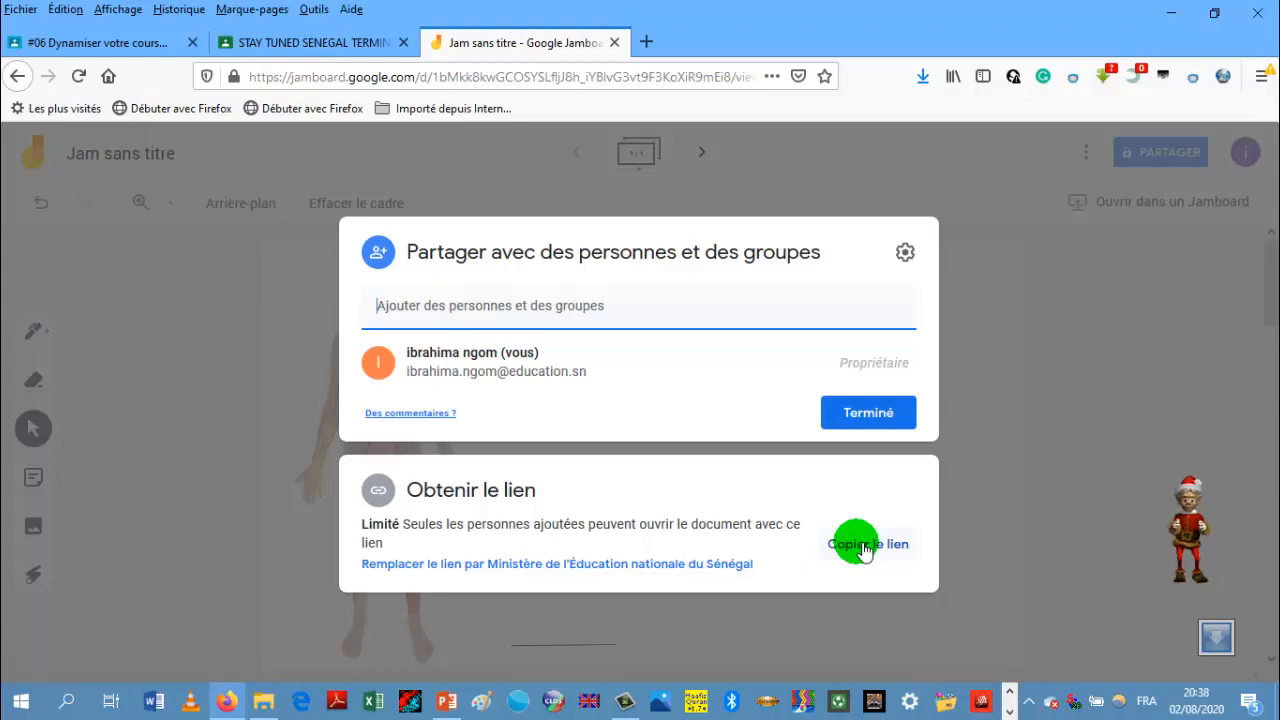
left_click(864, 548)
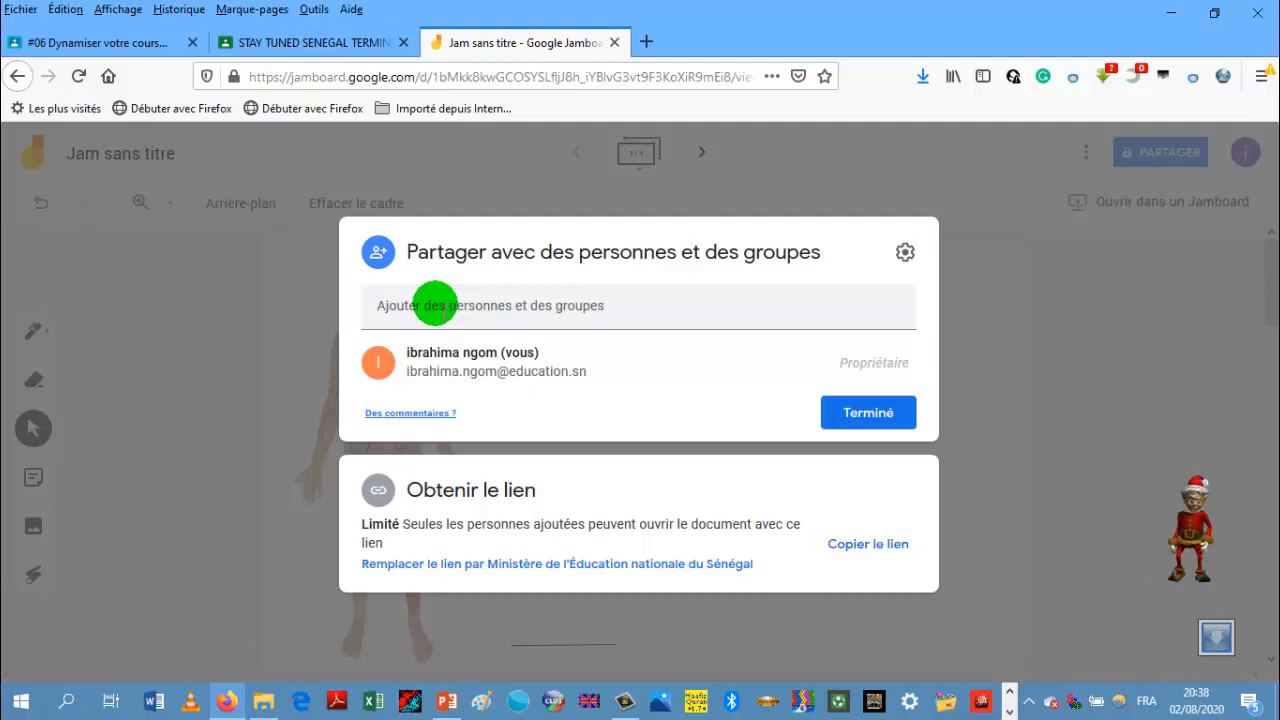
- Add the first two suggested contacts' e-mail addresses as recipients of the jam, keeping their role as Éditeur
left_click(435, 305)
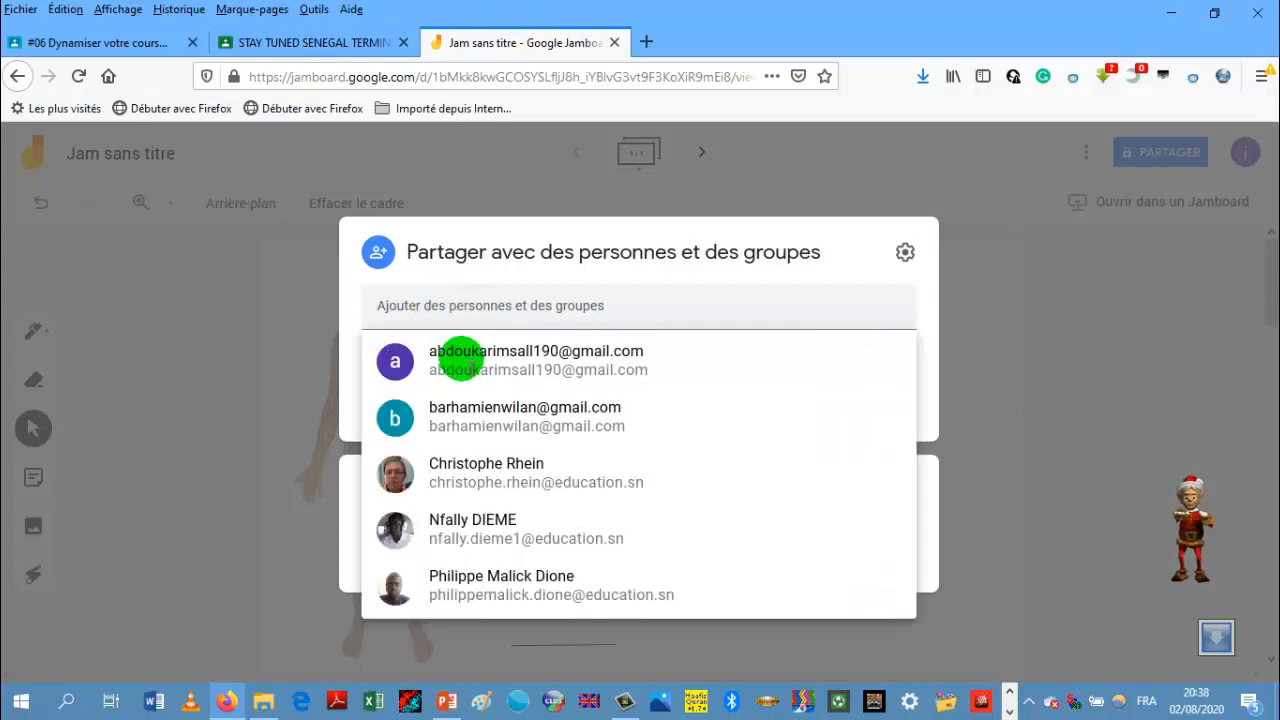
left_click(474, 368)
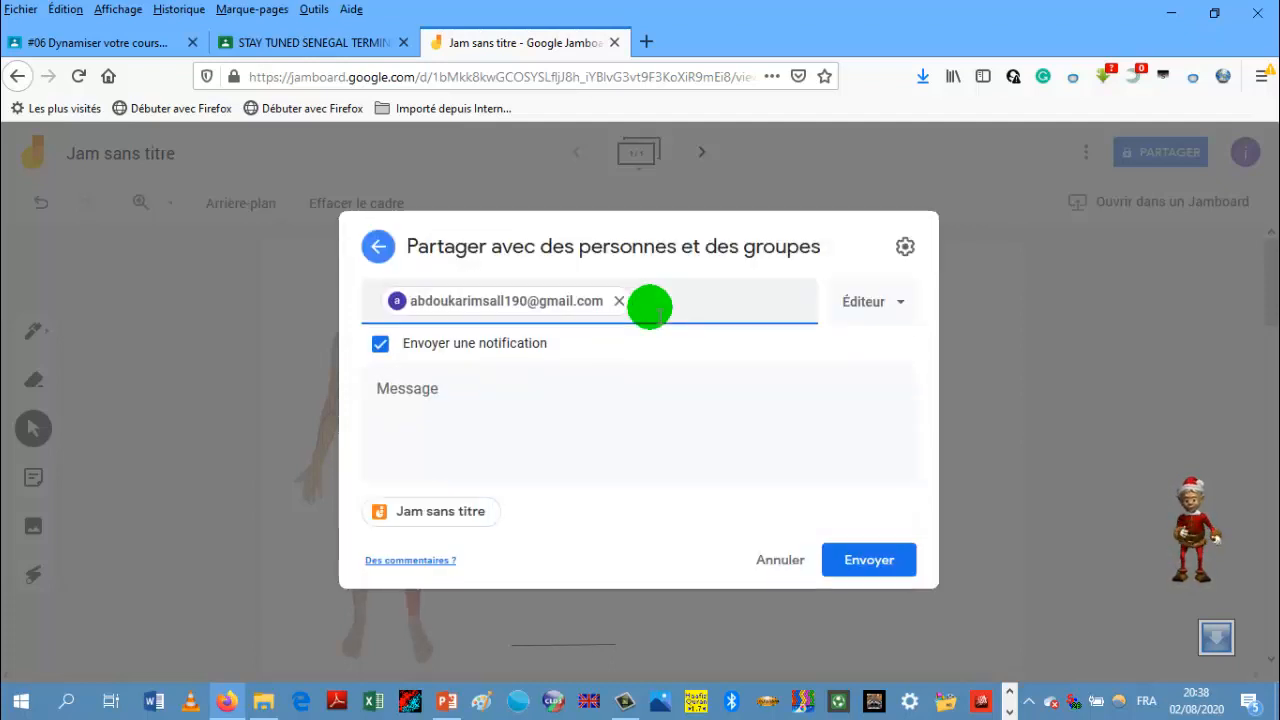
key("ctrl+v")
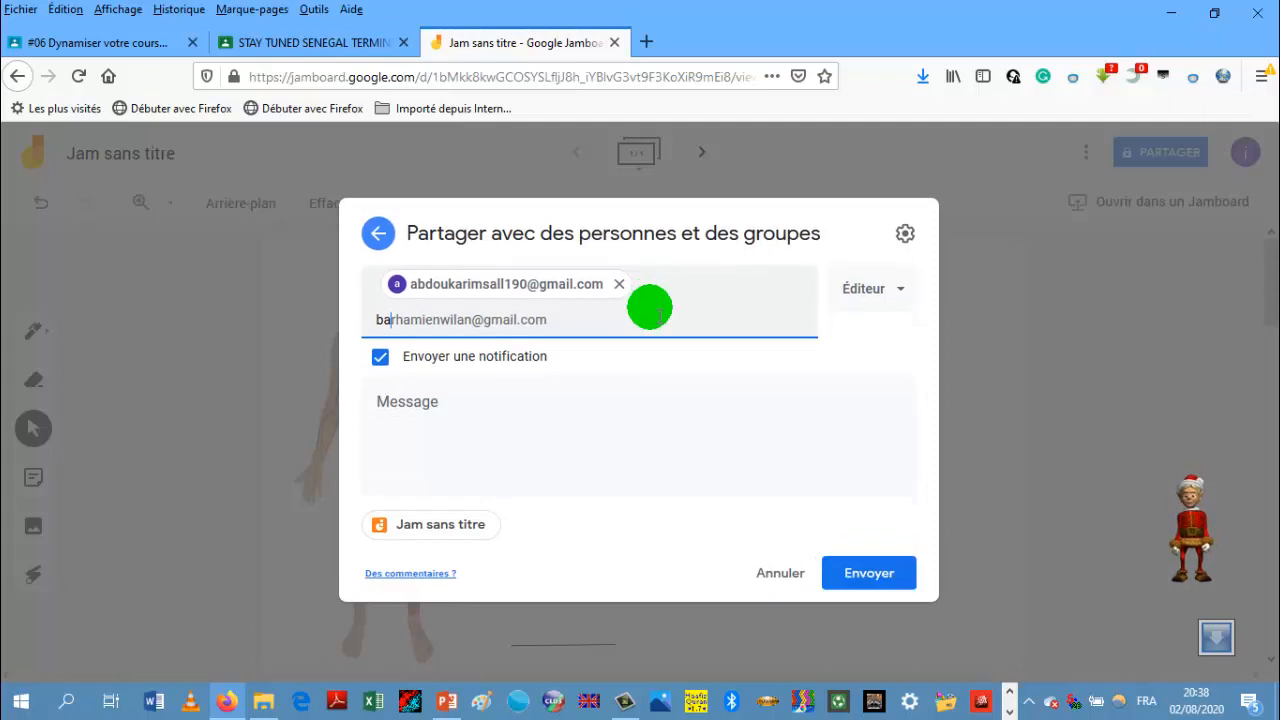
type("h")
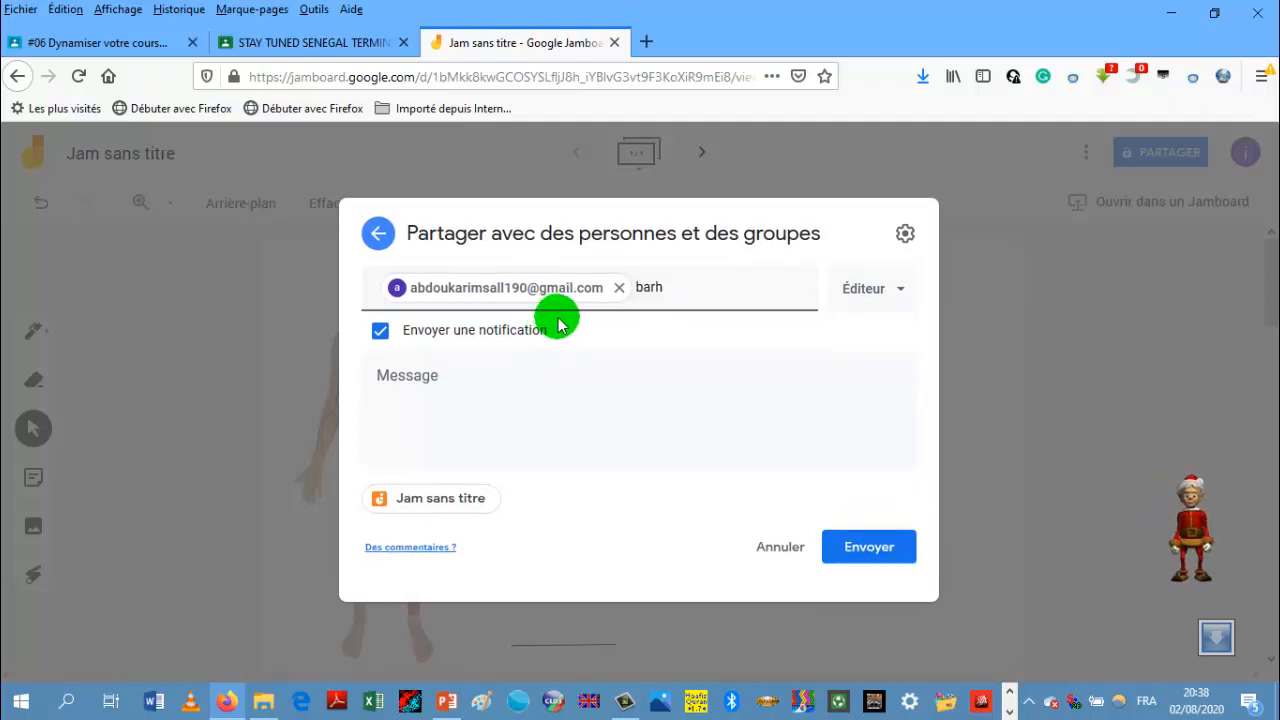
left_click(677, 290)
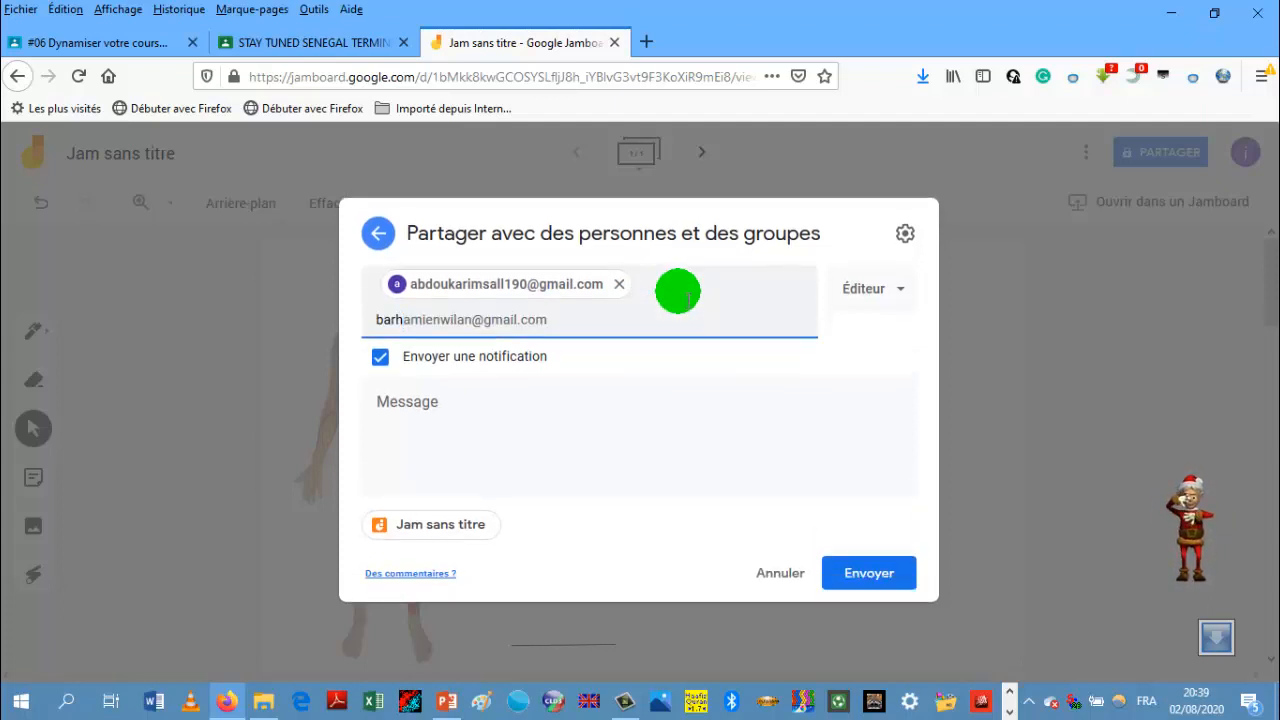
type("a")
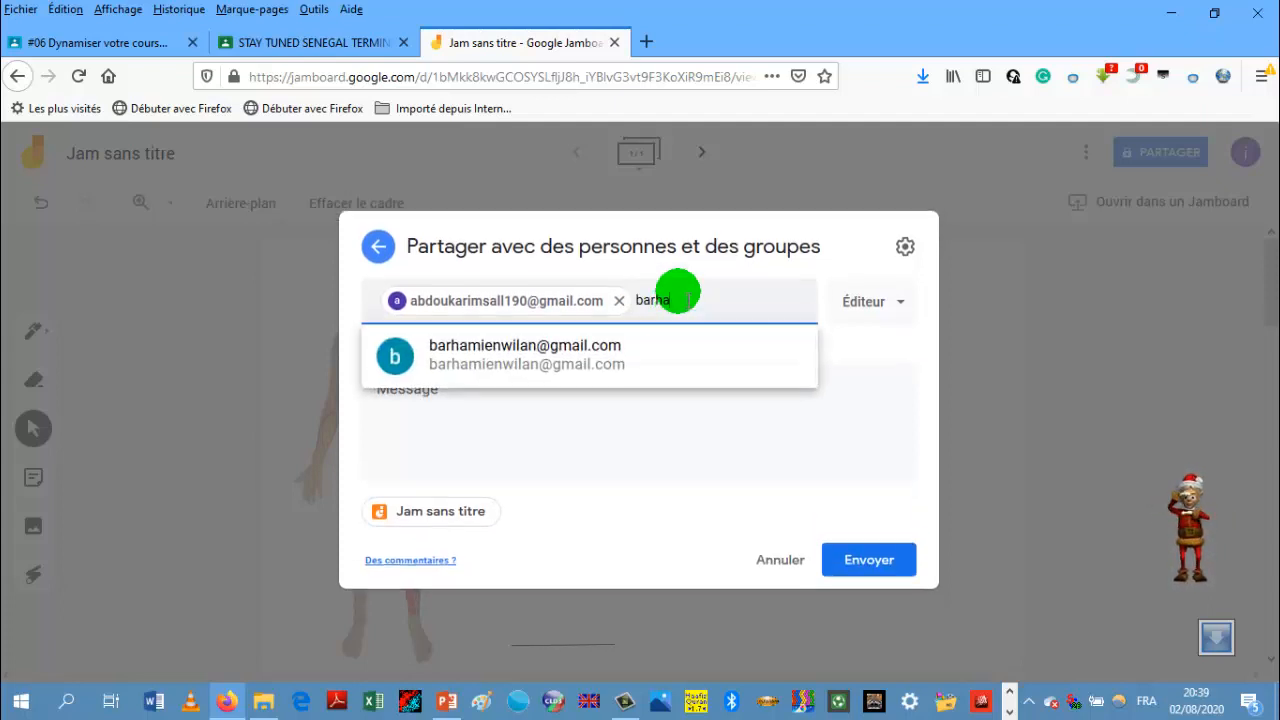
left_click(580, 370)
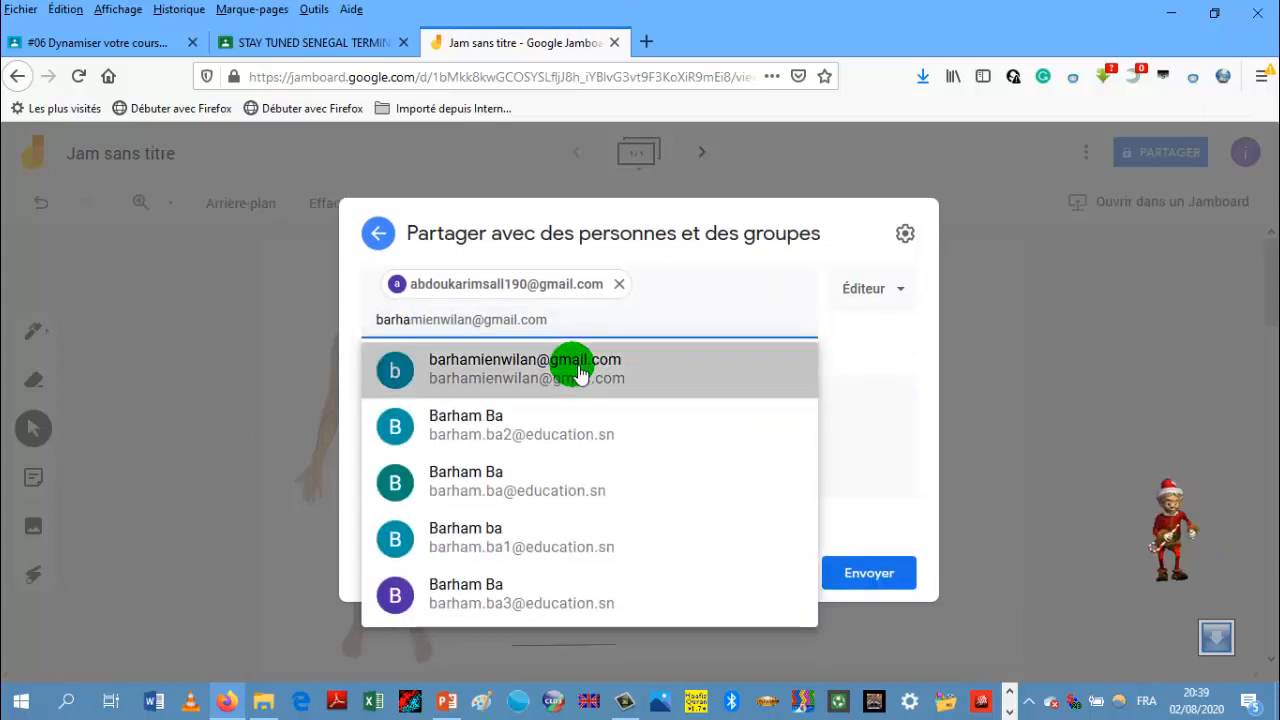
left_click(800, 362)
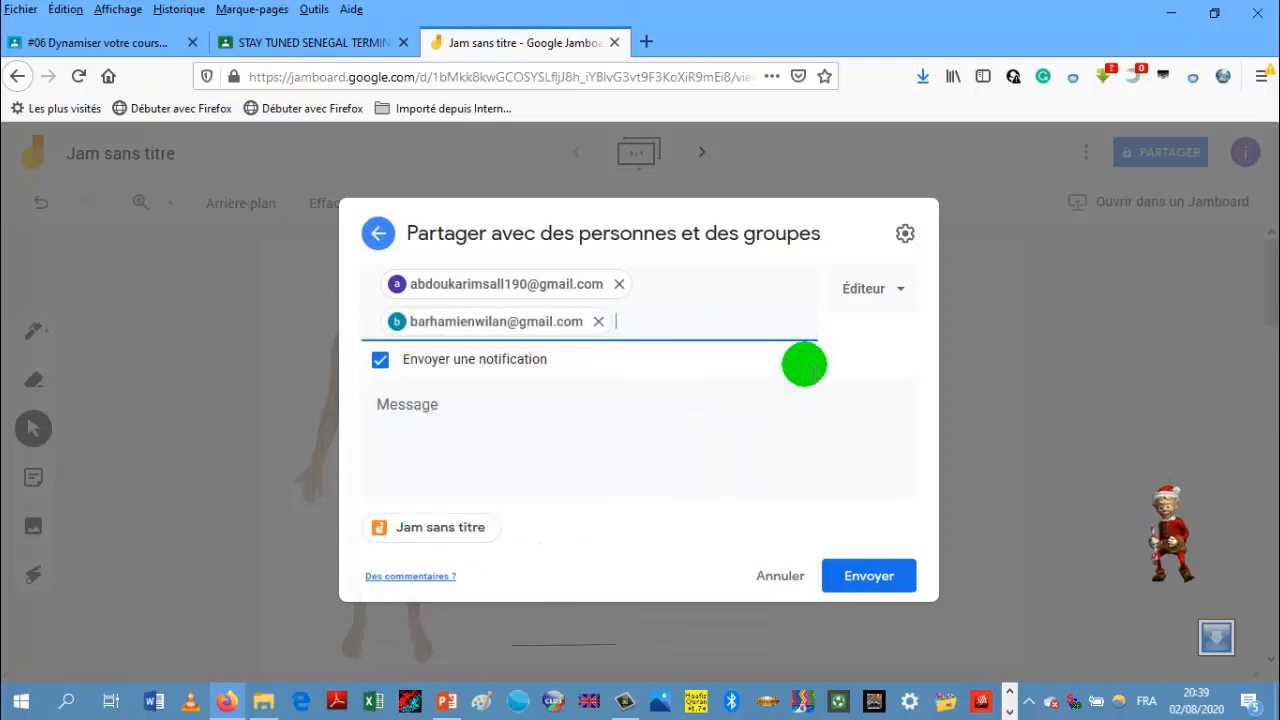
left_click(909, 298)
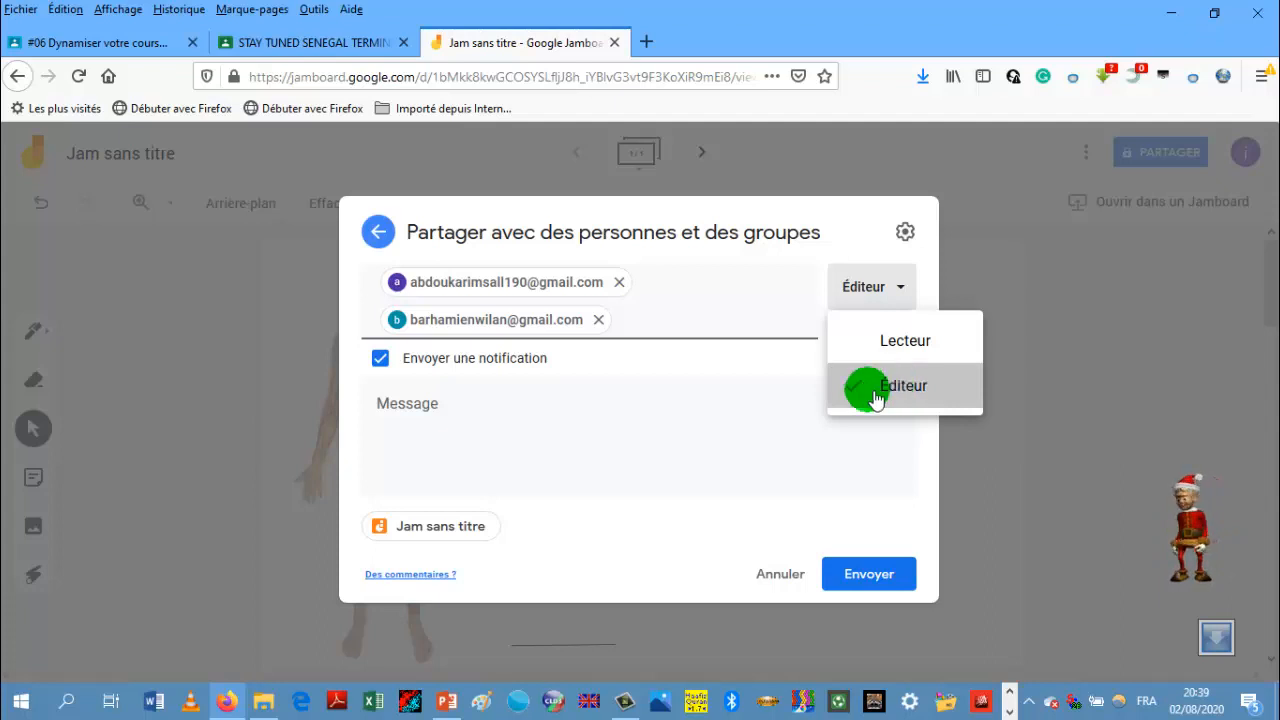
left_click(651, 400)
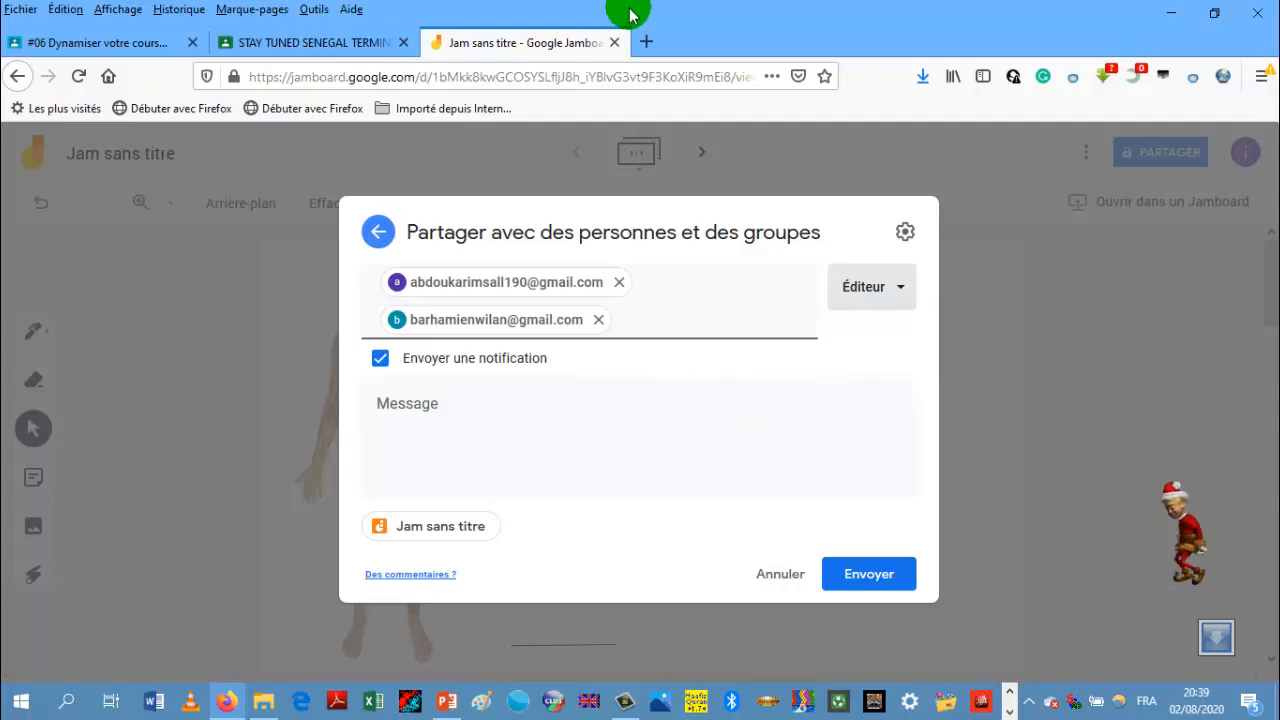
- Take a browser screenshot of the visible area showing the filled-in sharing dialog and download it
left_click(771, 77)
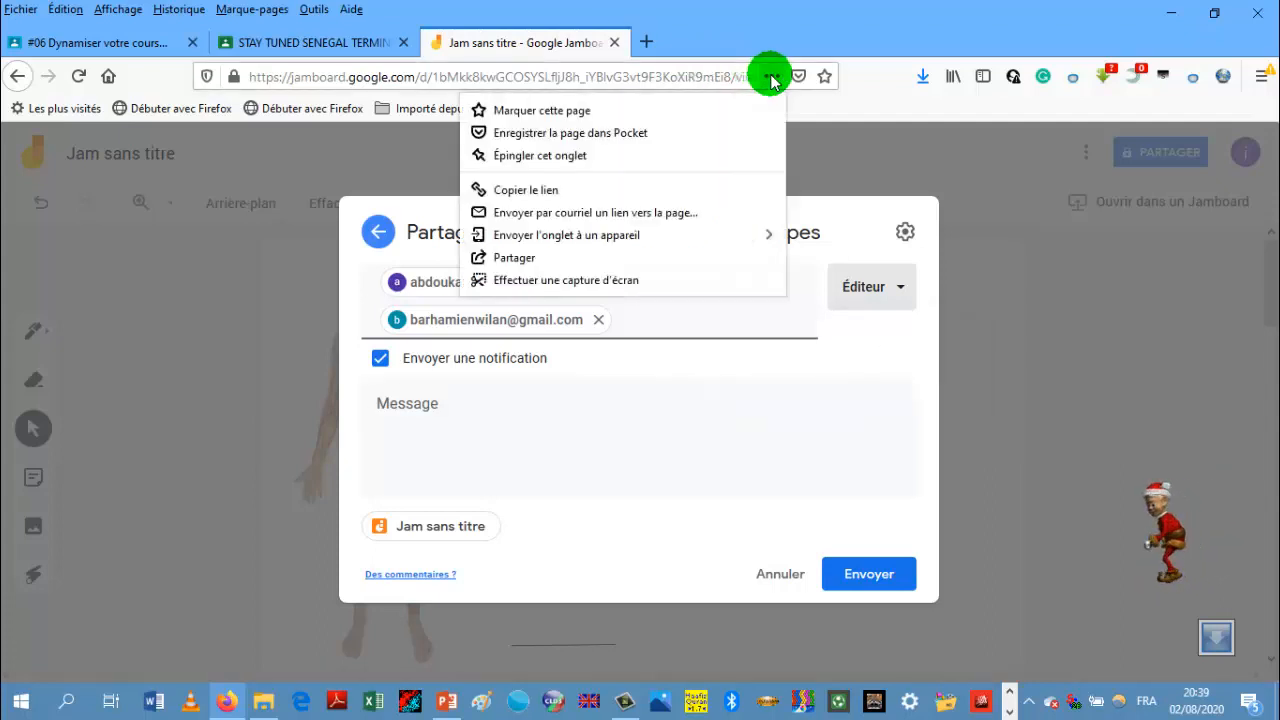
left_click(575, 280)
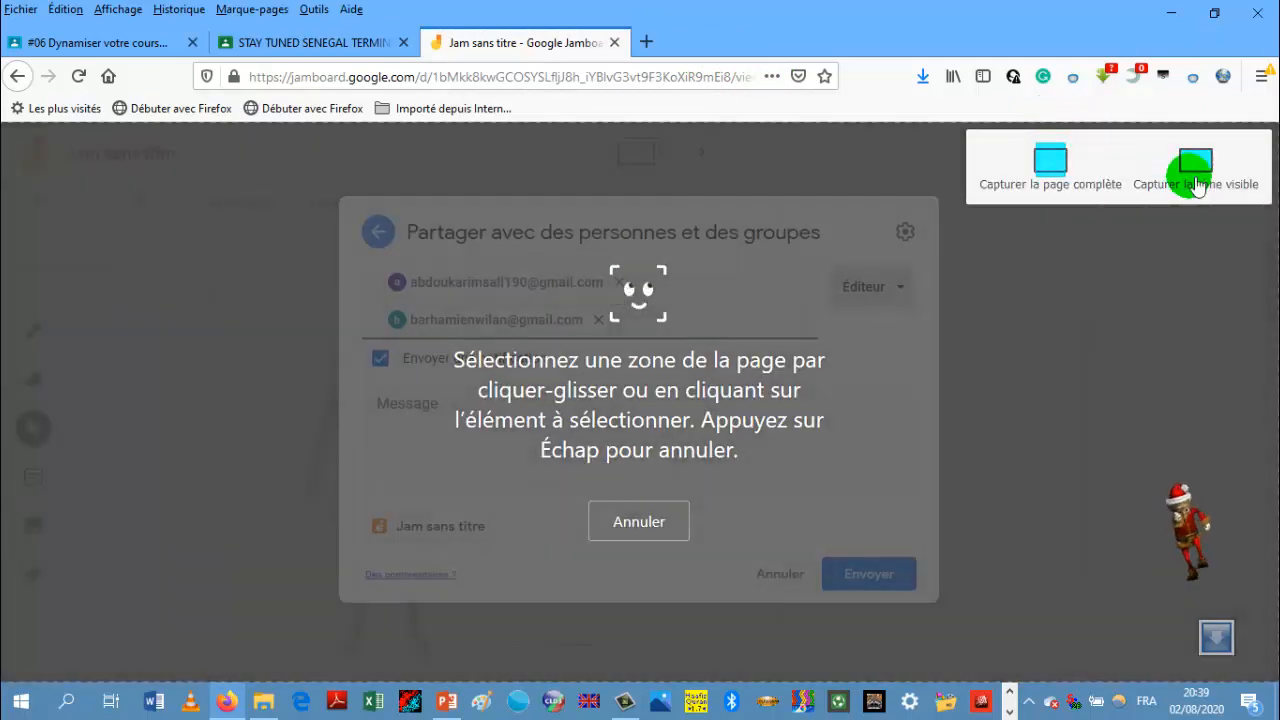
left_click(1197, 186)
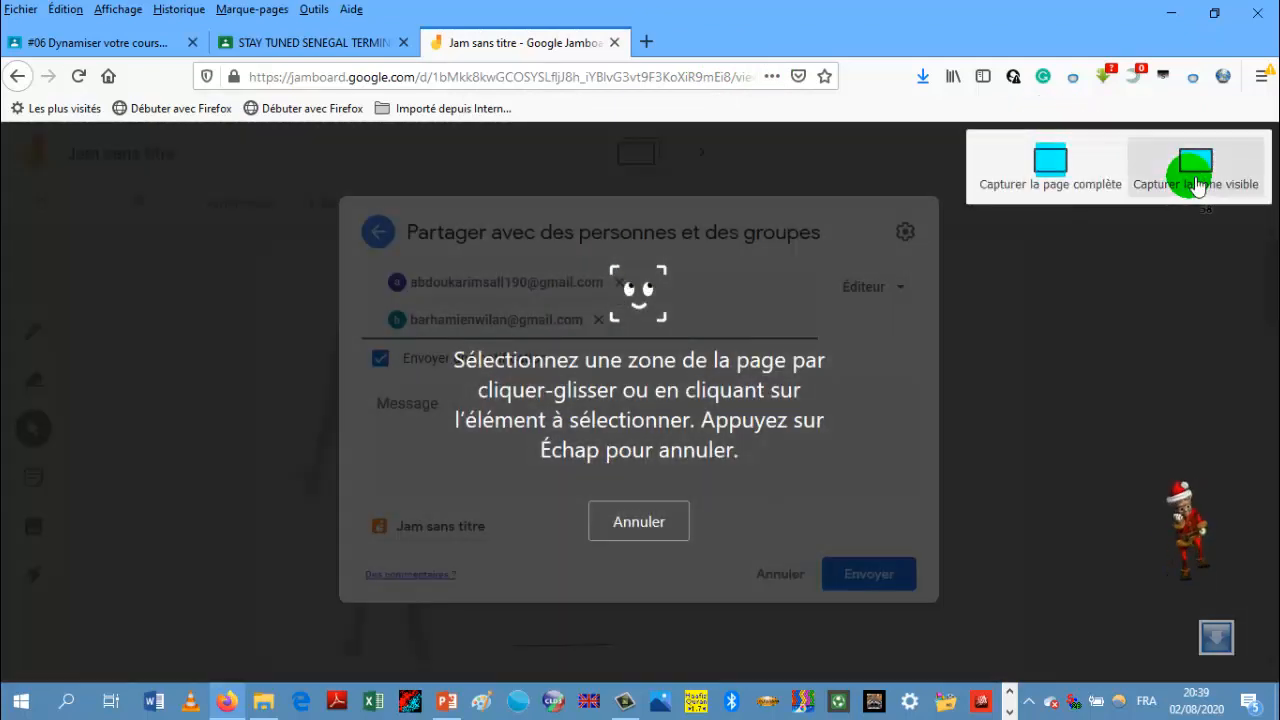
left_click(860, 576)
key("ctrl+shift+s")
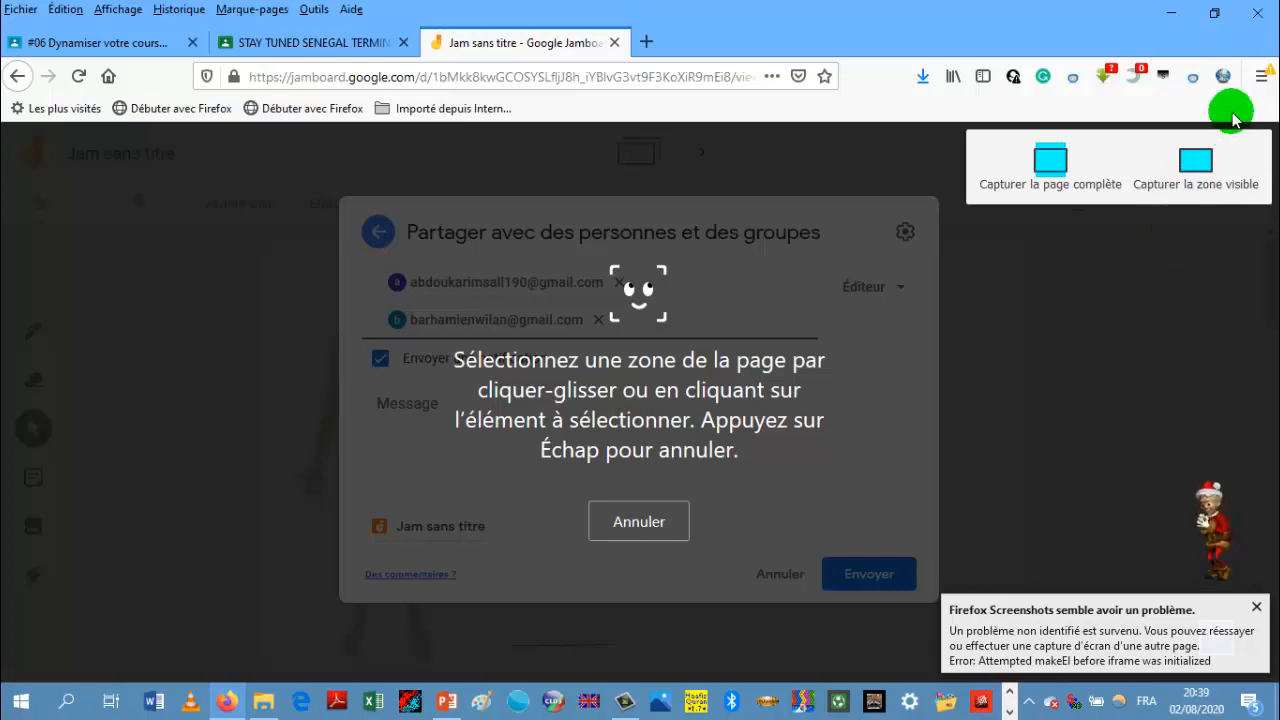
left_click(1212, 166)
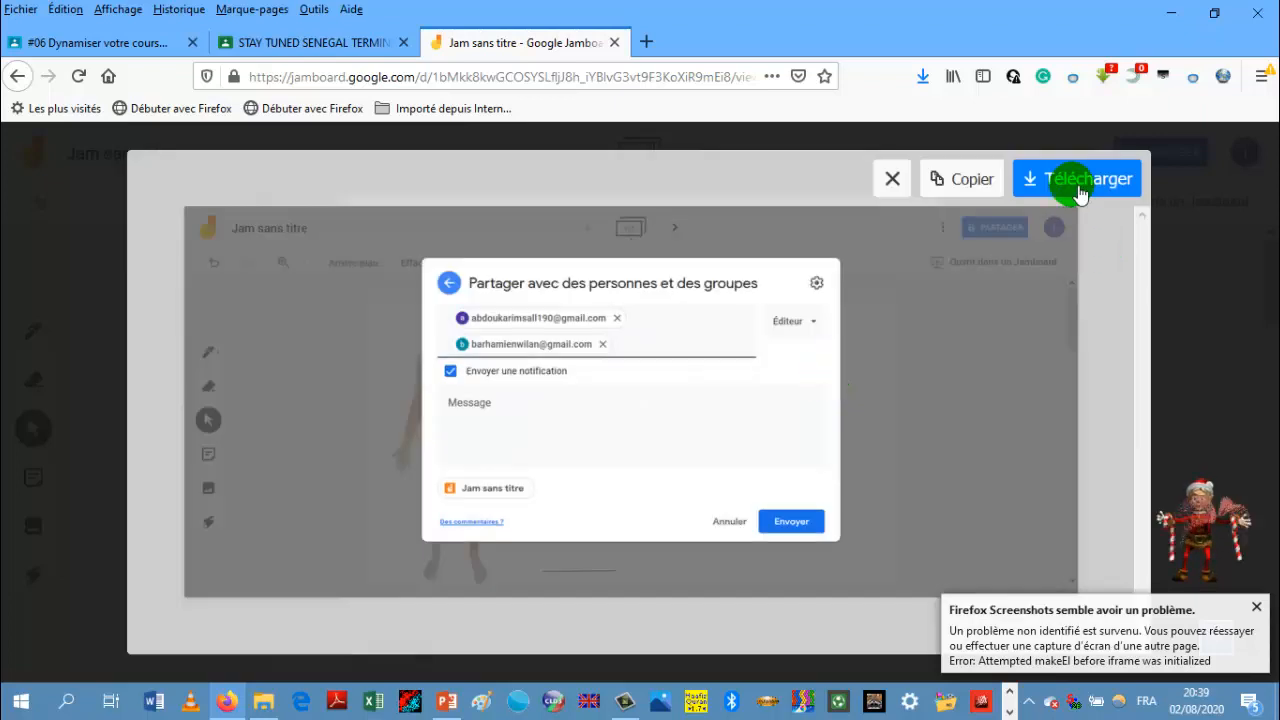
left_click(1079, 186)
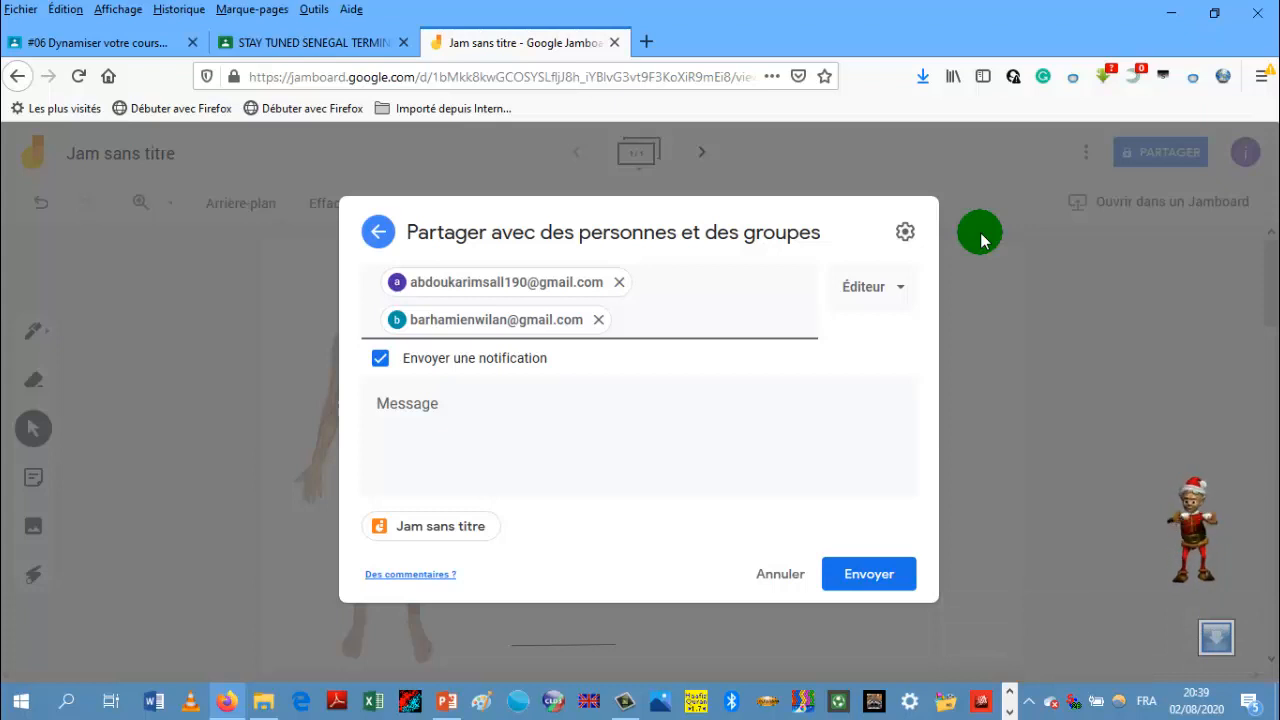
- Send the sharing invitation with notification and approve sharing the jam outside the organisation
left_click(877, 576)
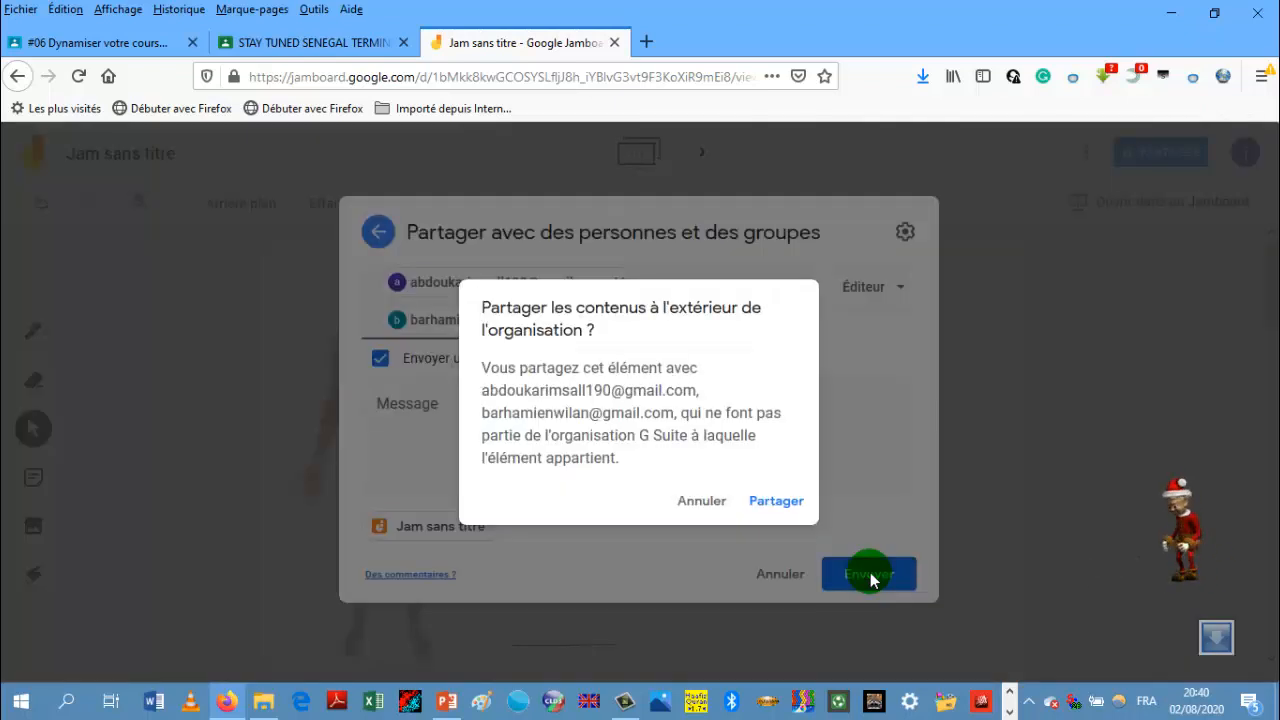
left_click(770, 503)
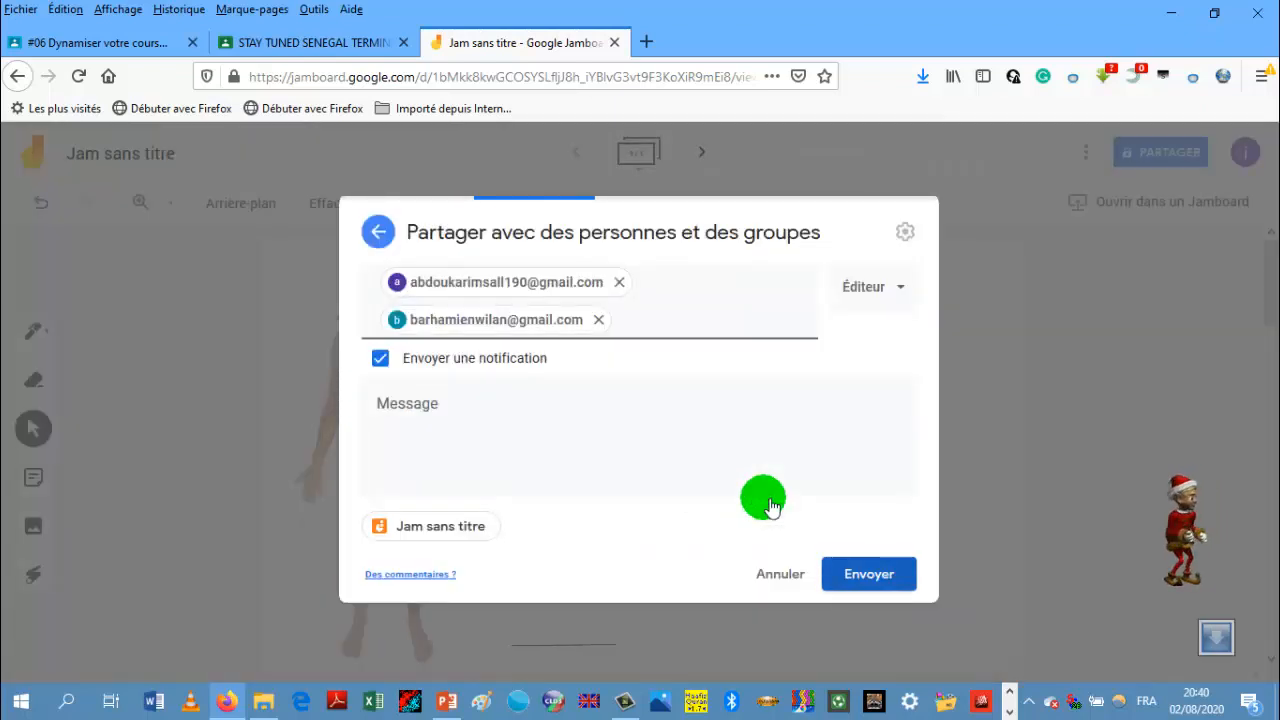
- Switch to the STAY TUNED SENEGAL class in Google Classroom and create an assignment (Devoir) titled "BODY PARTS"
left_click(333, 44)
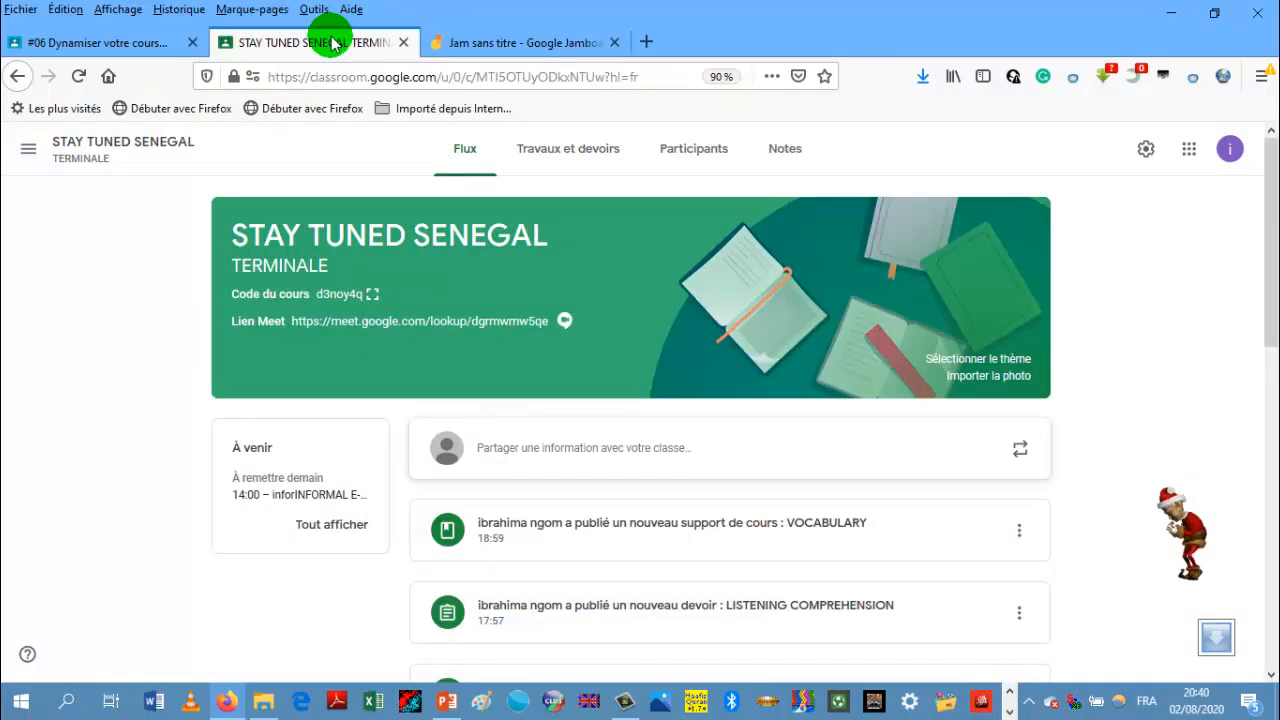
left_click(596, 158)
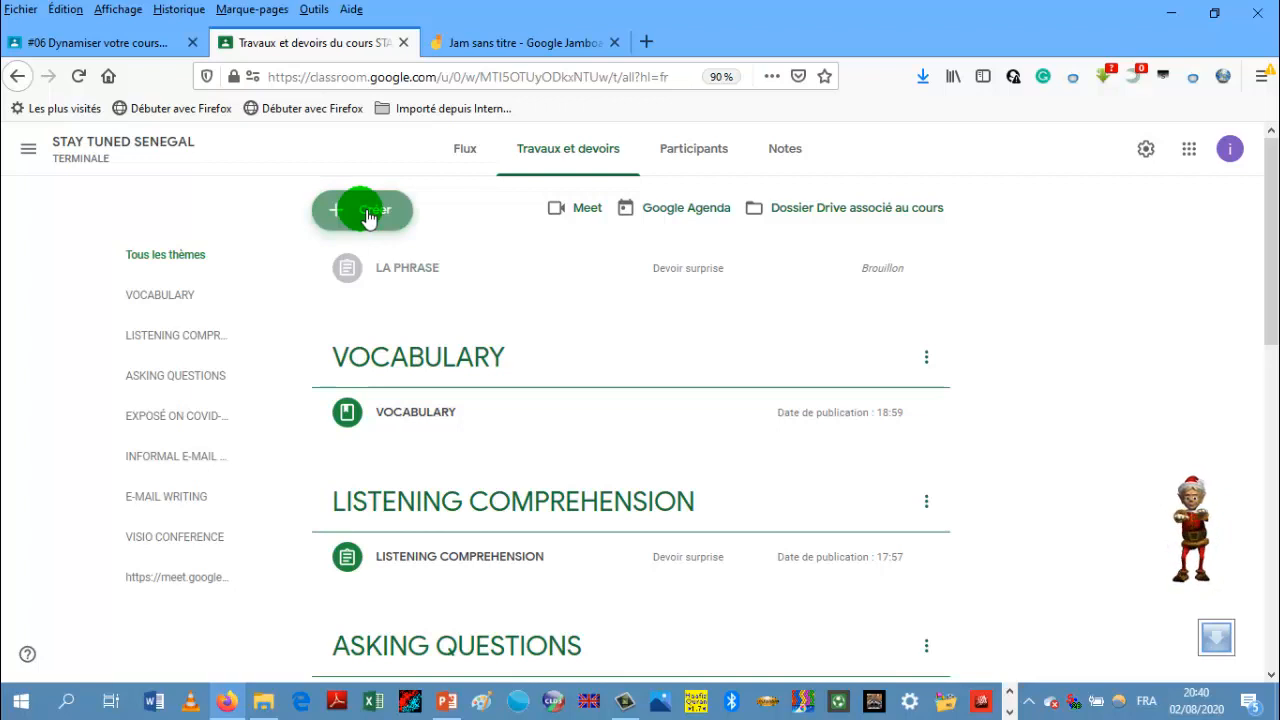
left_click(369, 214)
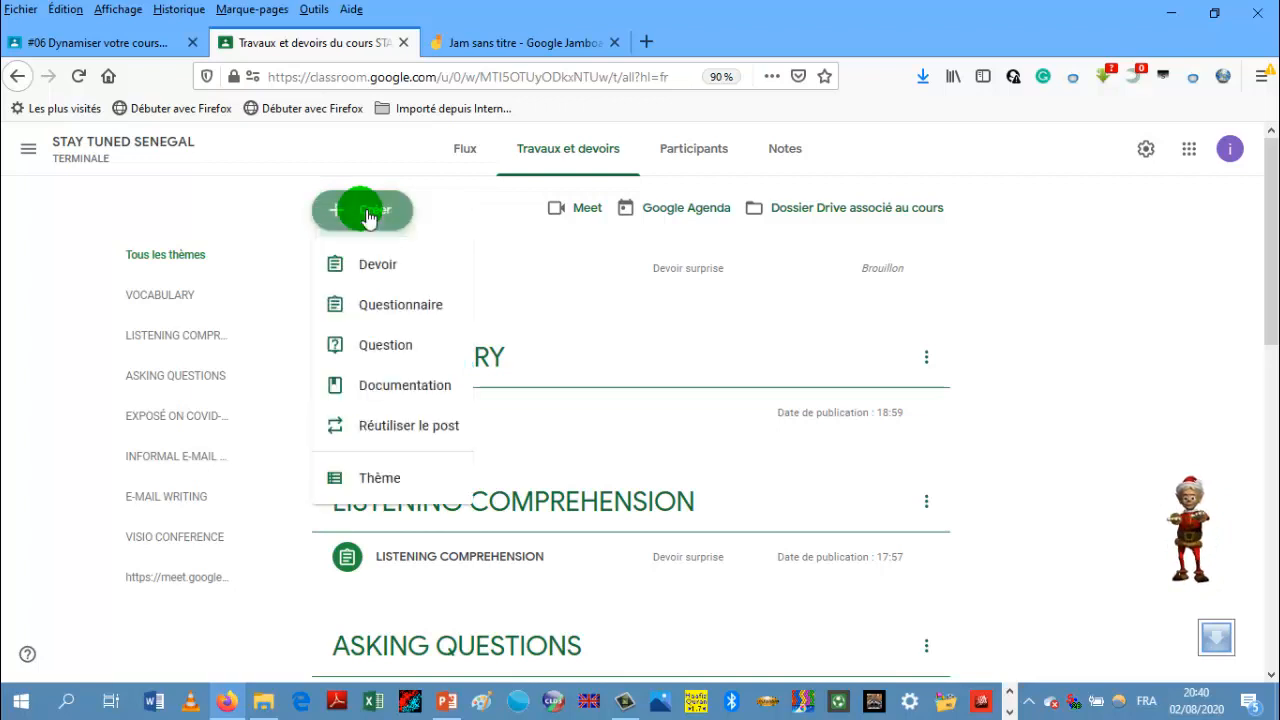
left_click(372, 268)
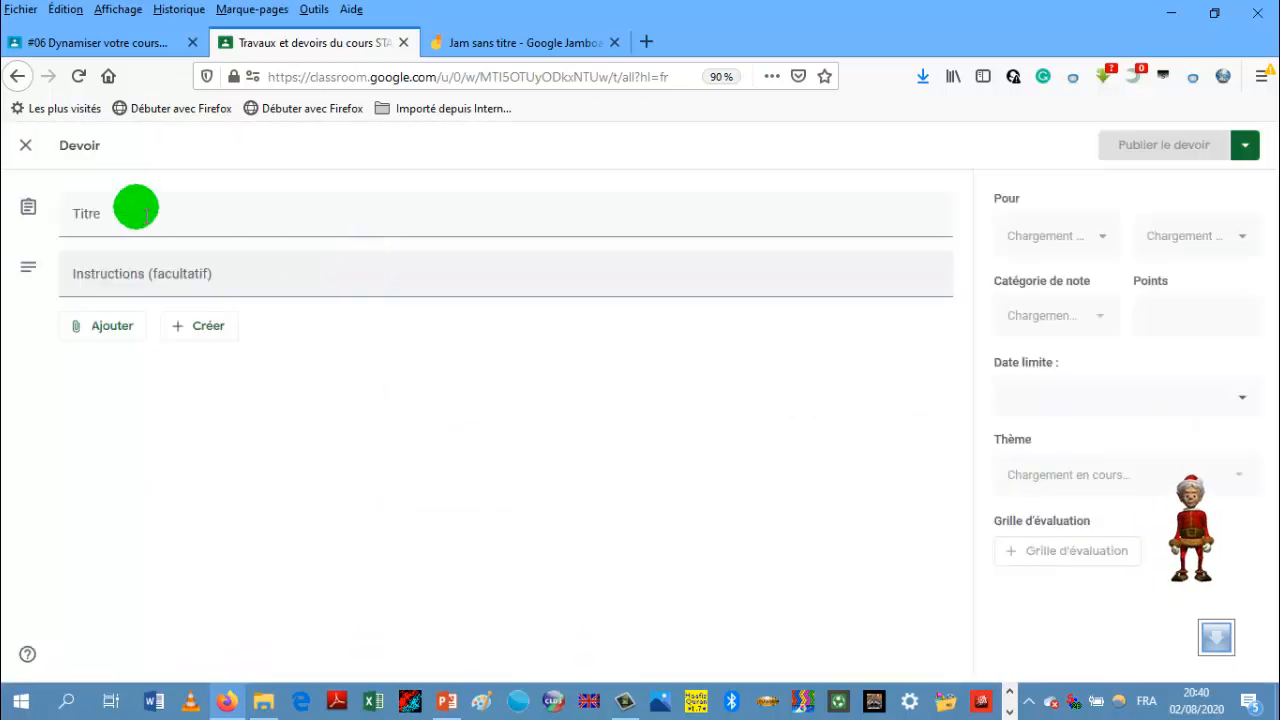
left_click(116, 216)
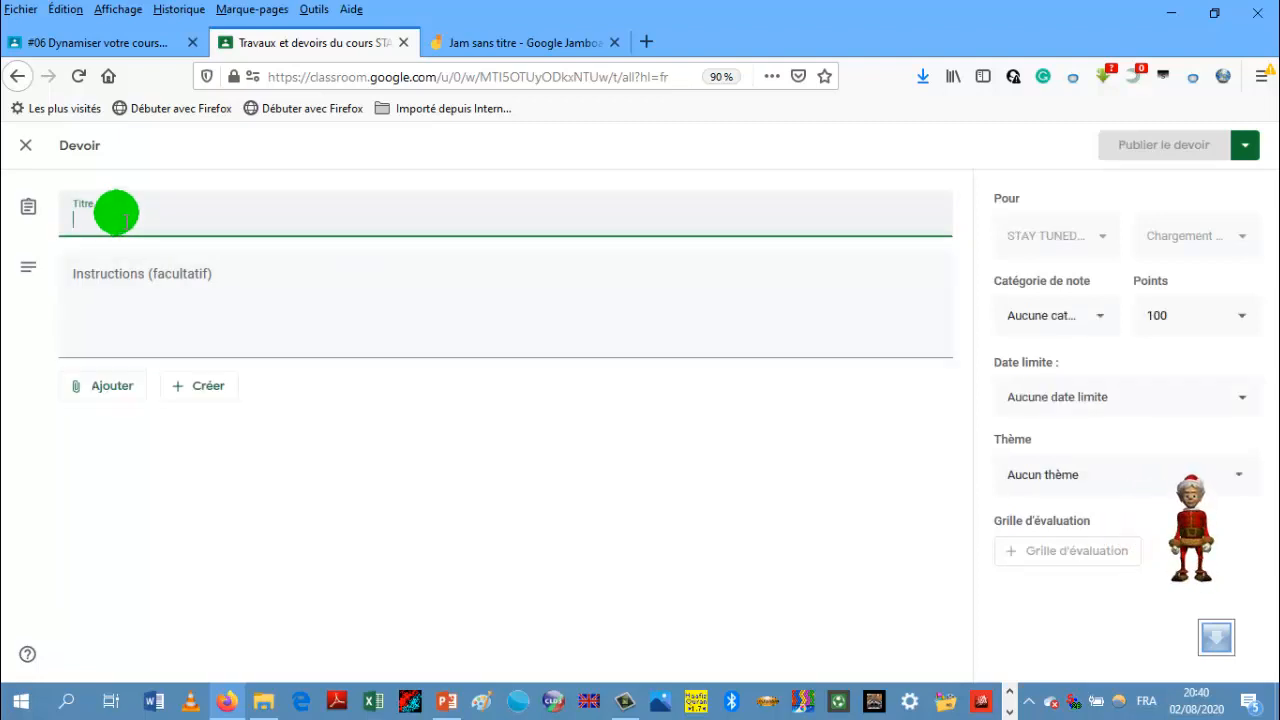
type("B")
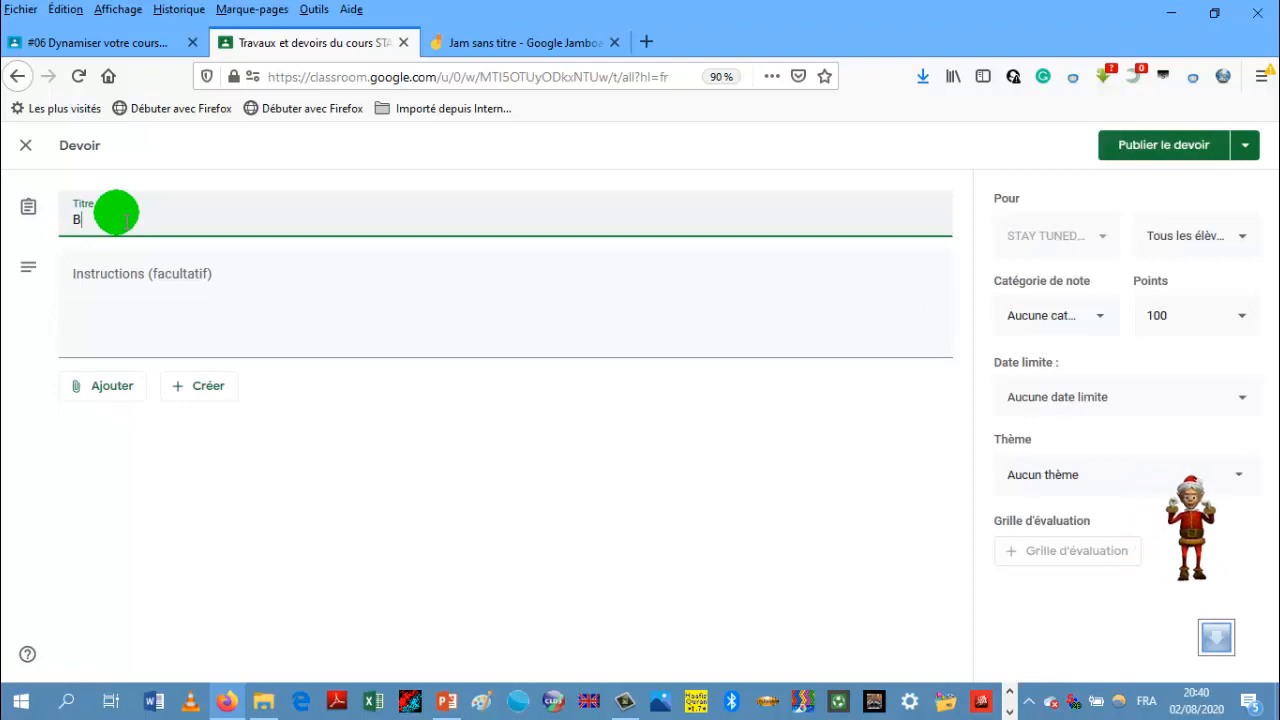
type("ODY PARTS")
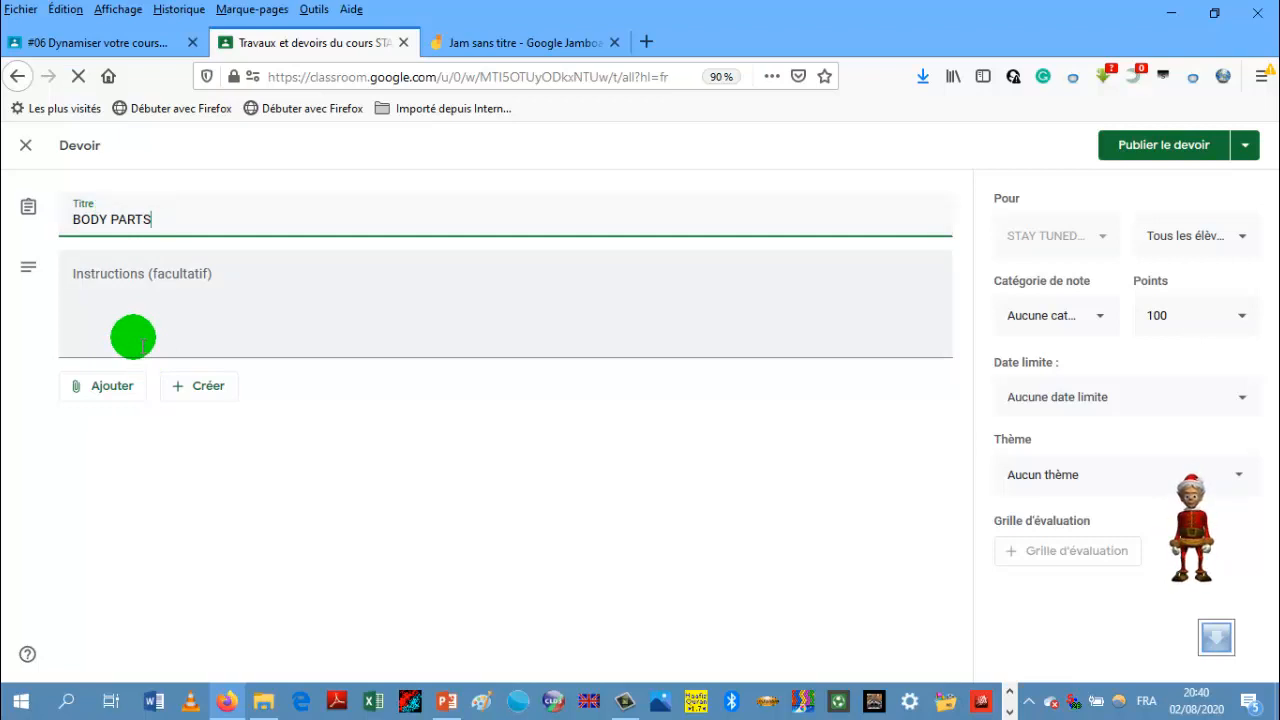
- Fill in the assignment's instructions with "LOOK AT THE AND COMPLETE BY USING STICKY NOTES FROM JAMBOARD"
left_click(141, 342)
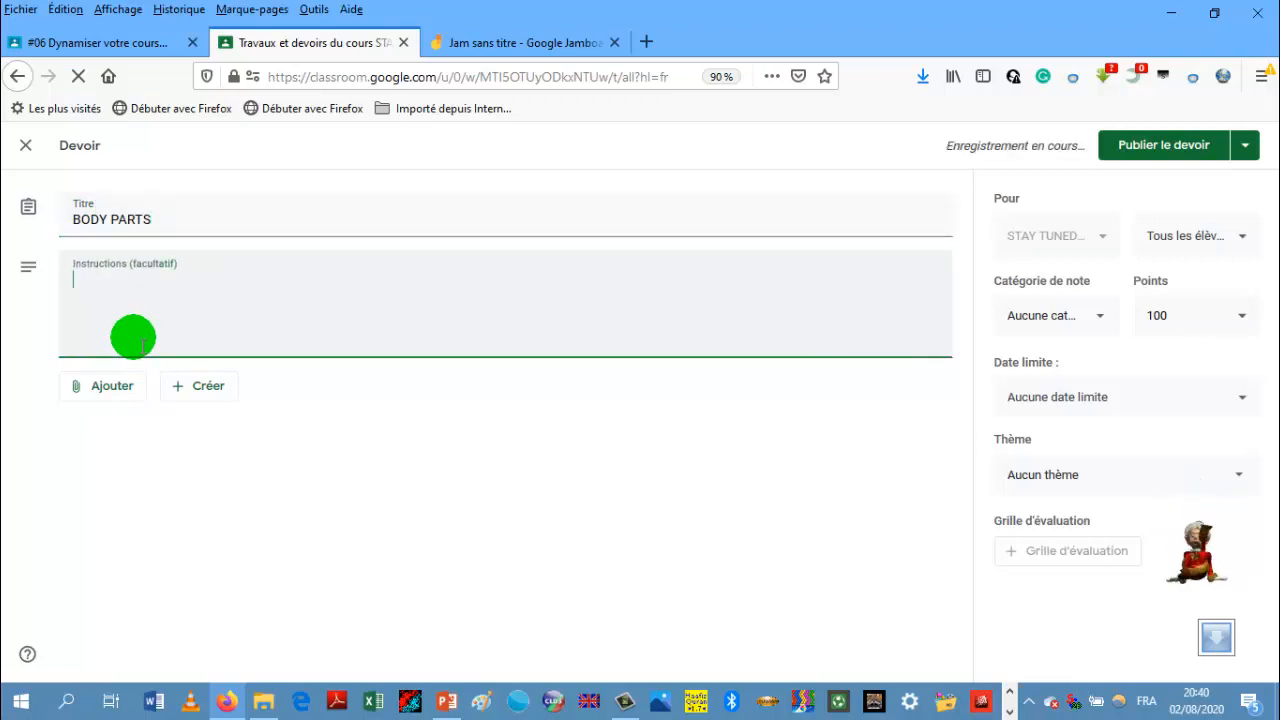
type("LOOK")
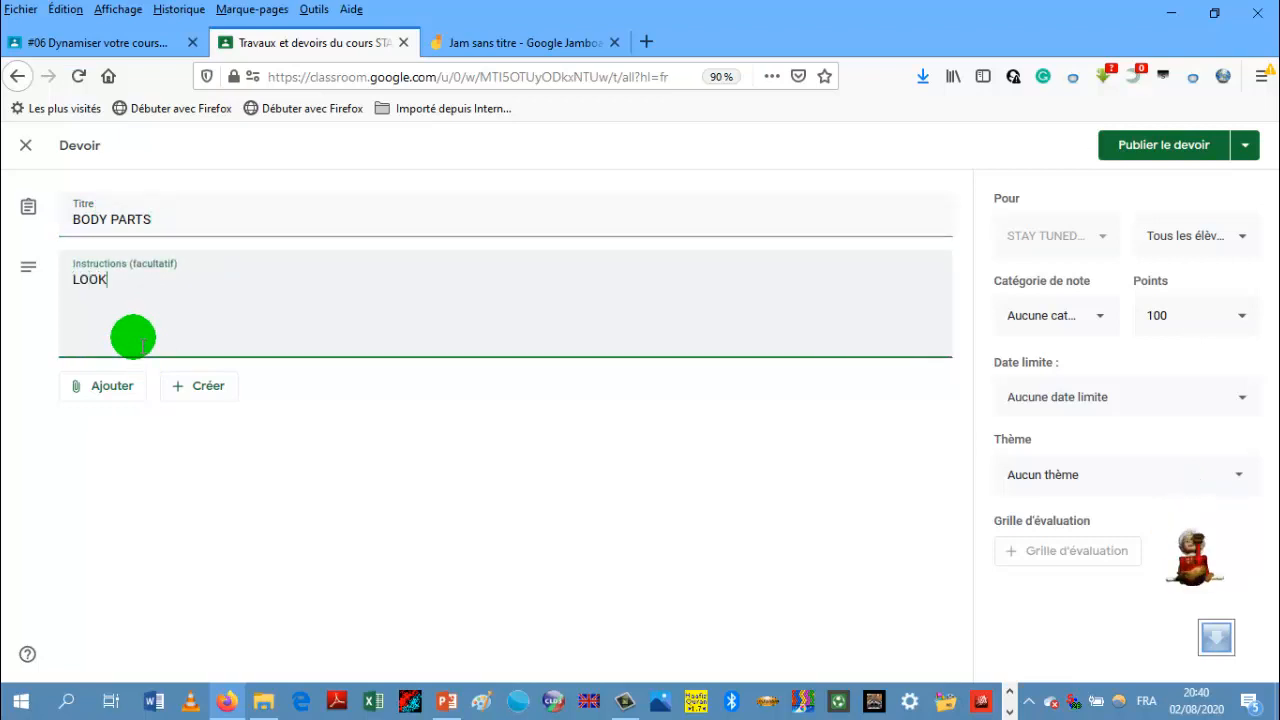
type(" AT THE")
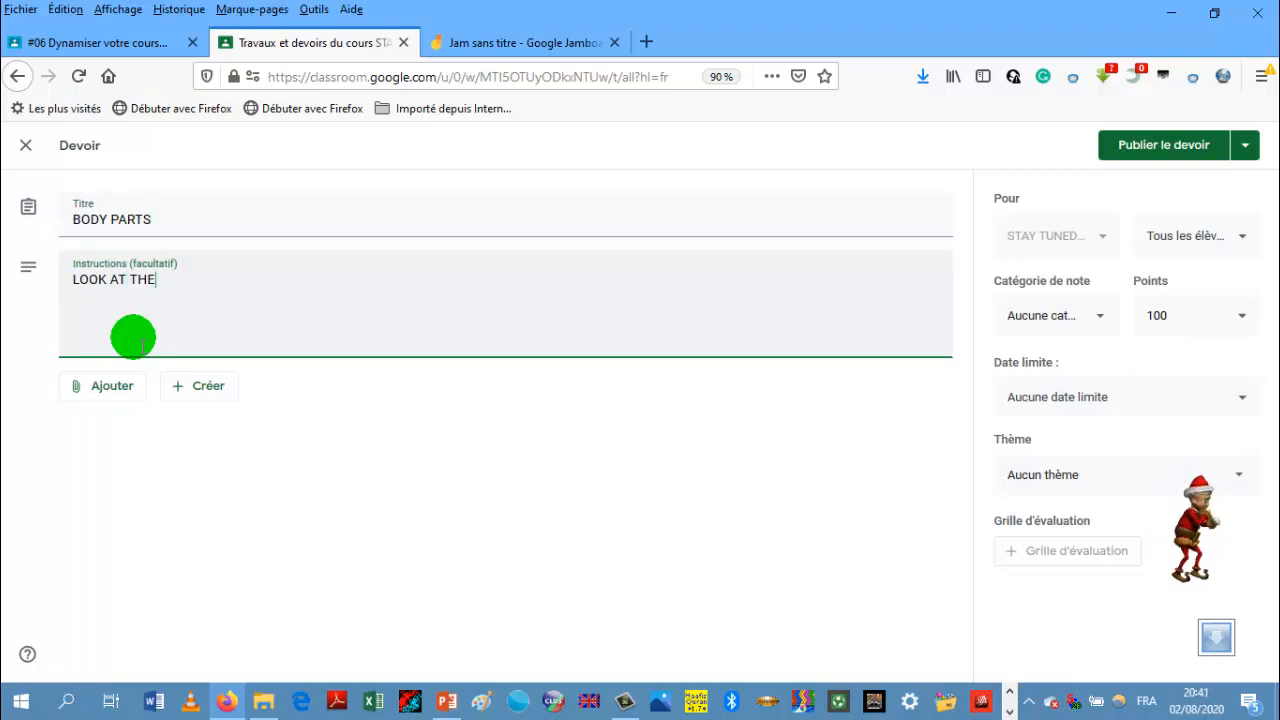
type(" A")
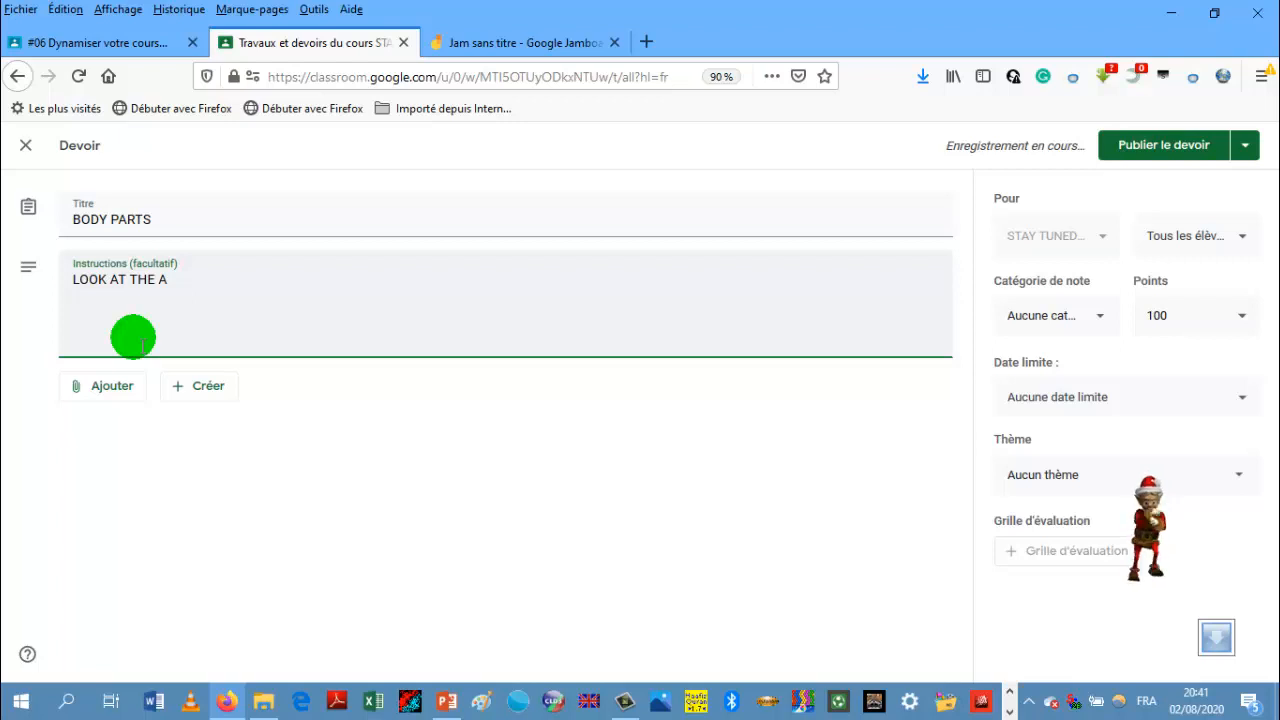
type("ND ")
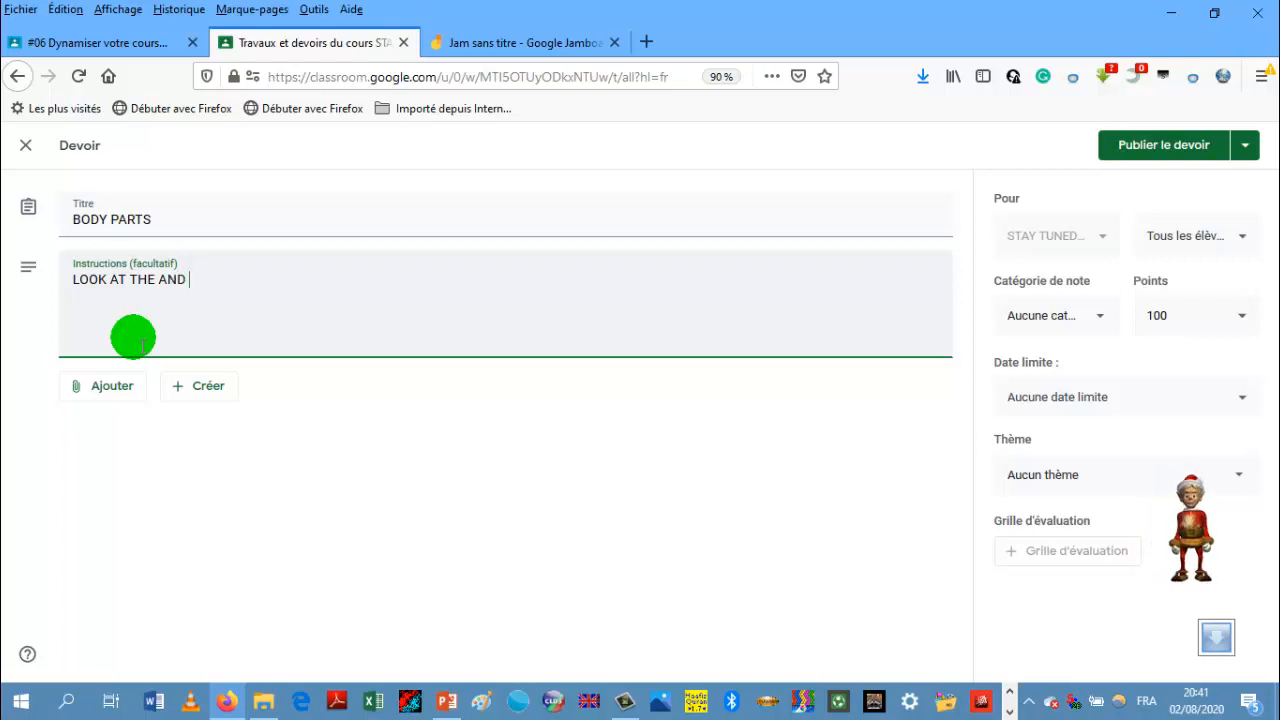
type("COMPLETE")
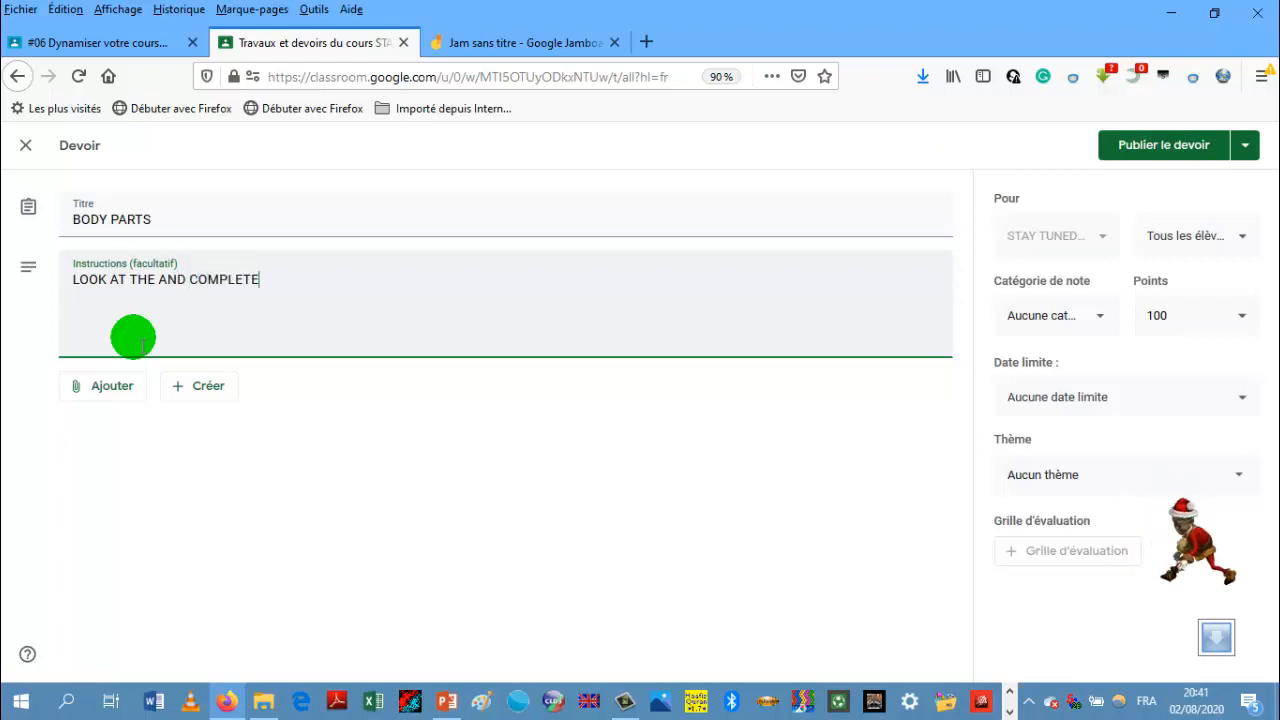
type(" BY")
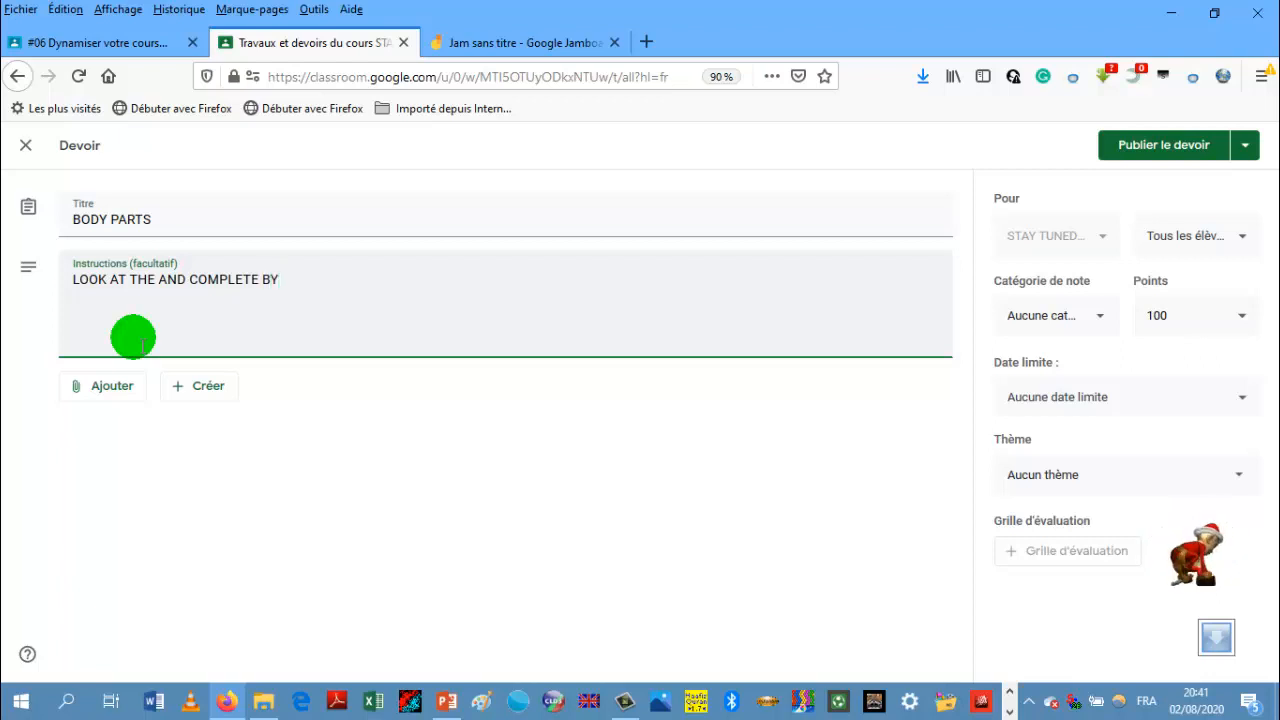
type(" USING")
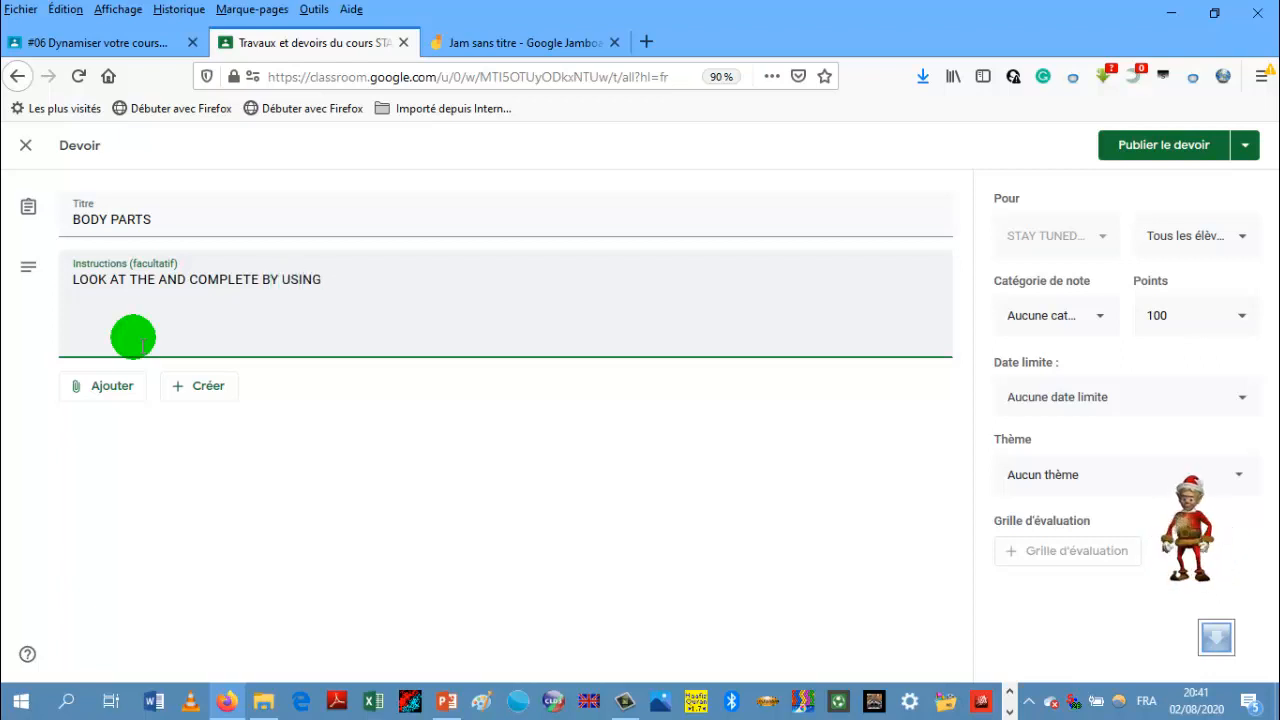
type(" ST")
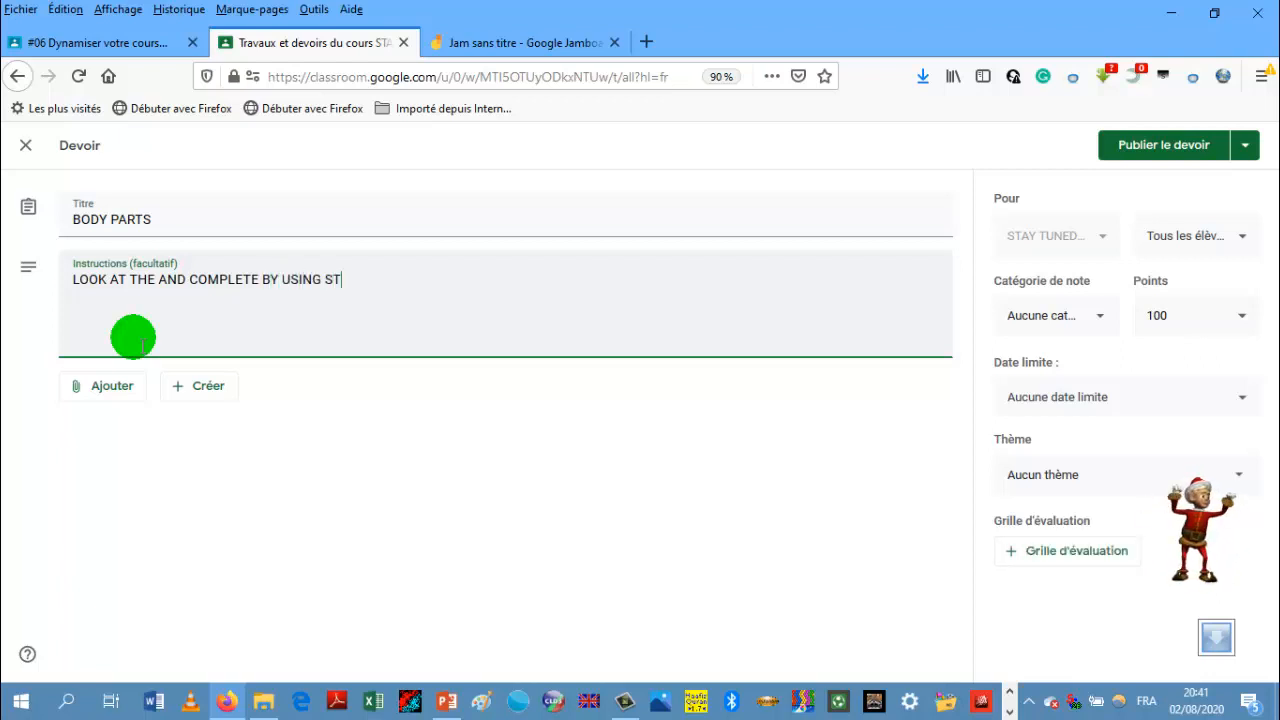
type("ICKY")
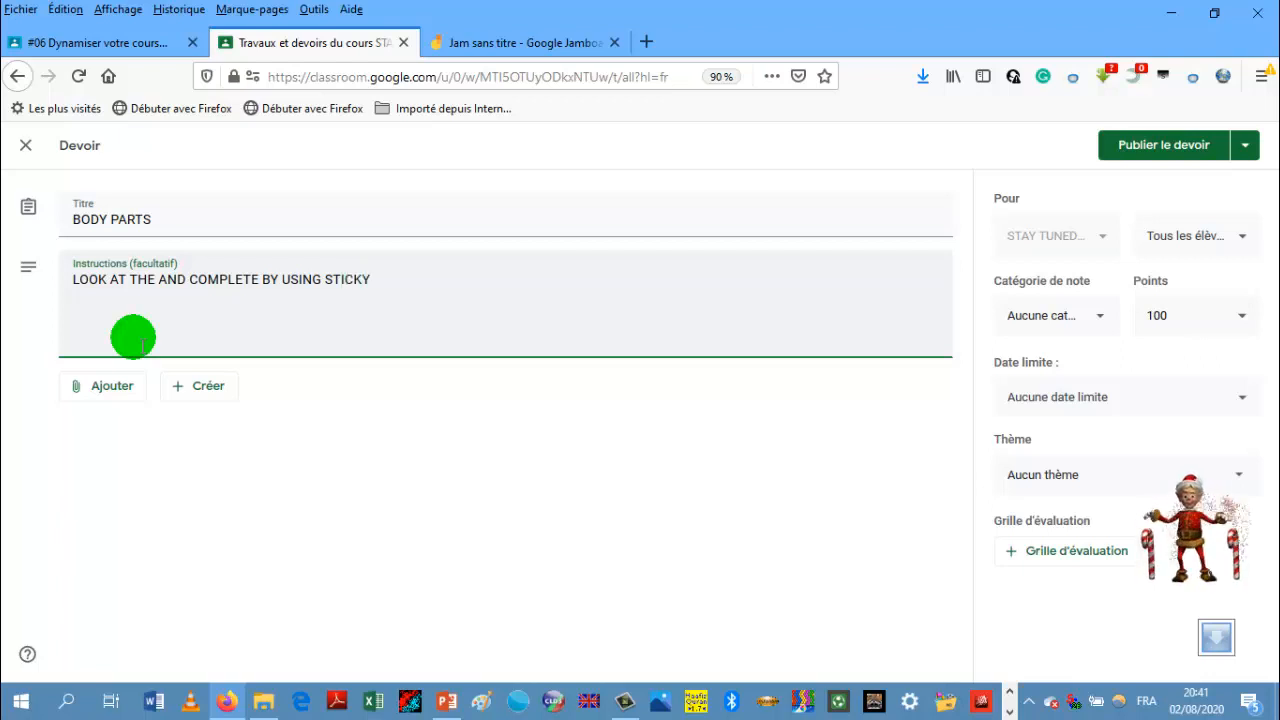
type(" N")
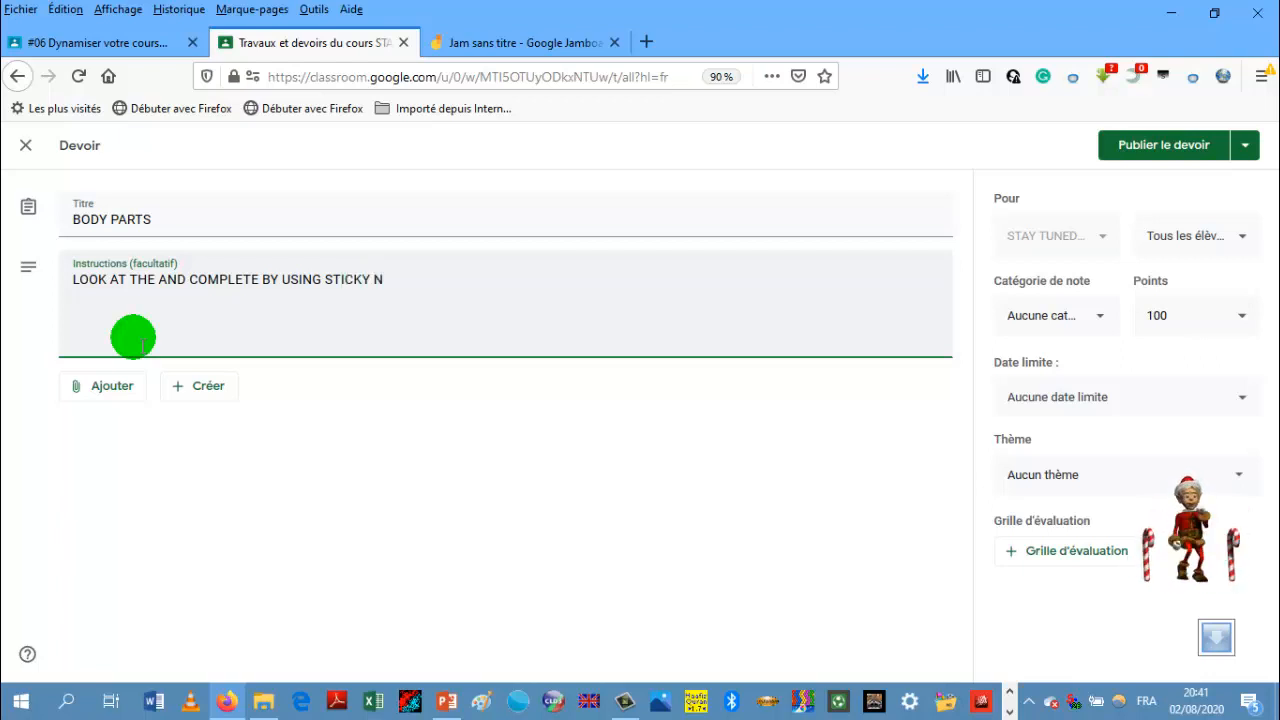
type("OTES")
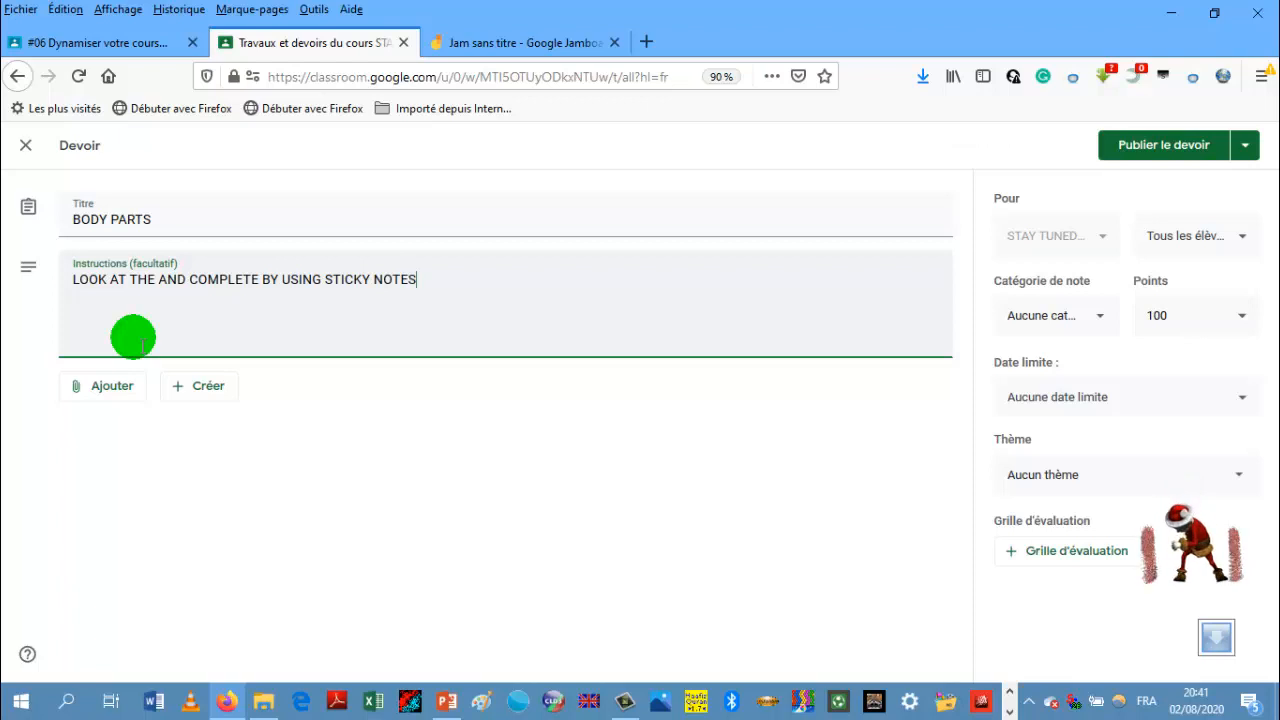
type(" FRO")
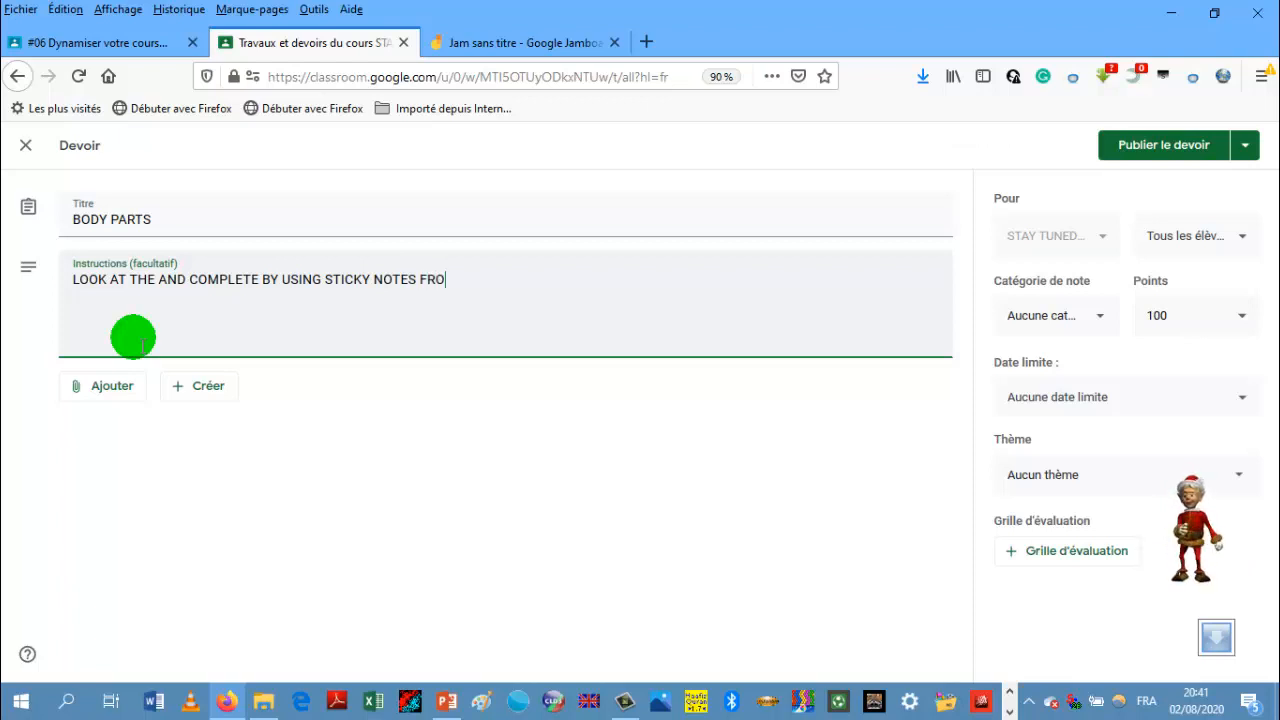
type("M JAM")
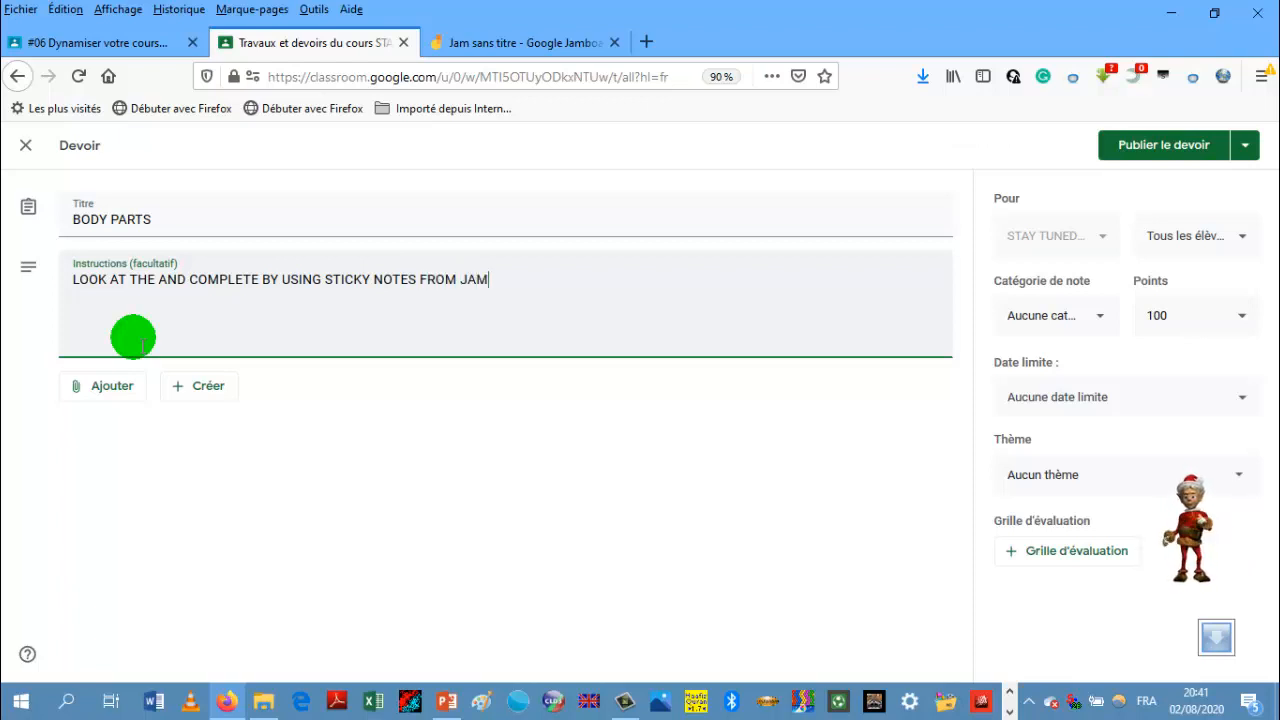
type("BOARD")
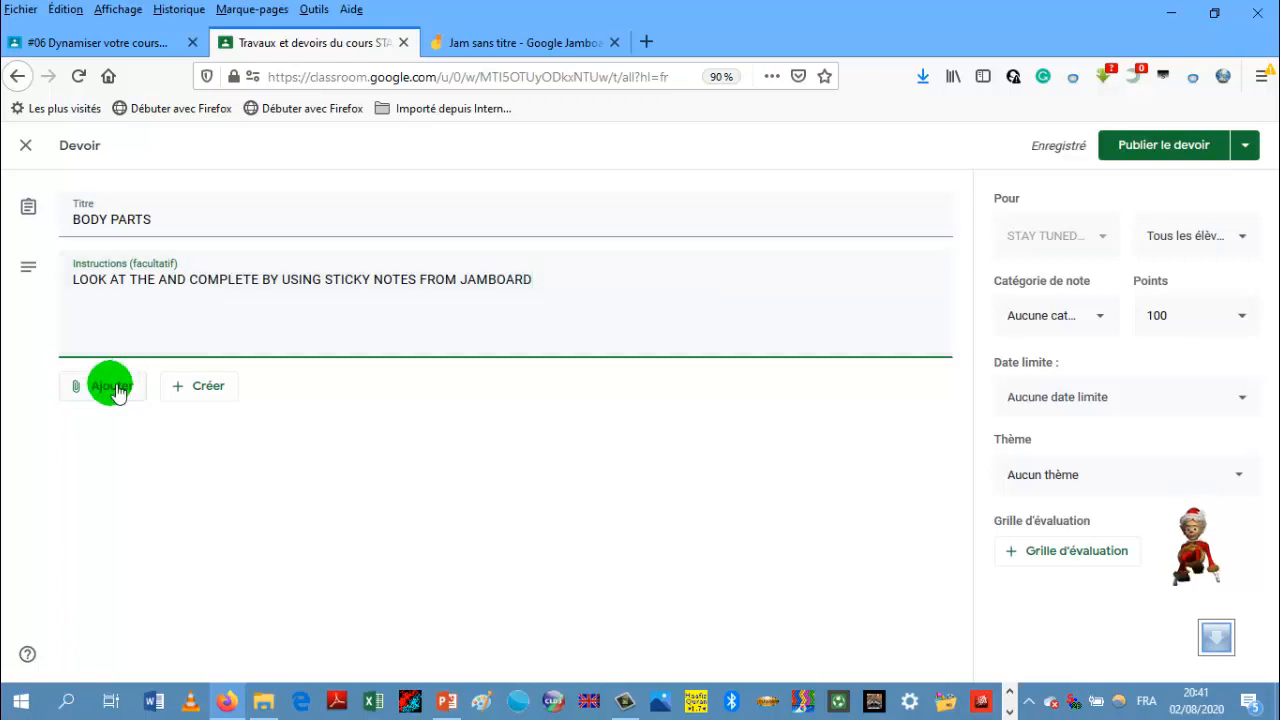
- Attach the jam to the BODY PARTS assignment as a link, using the copied sharing address
left_click(115, 388)
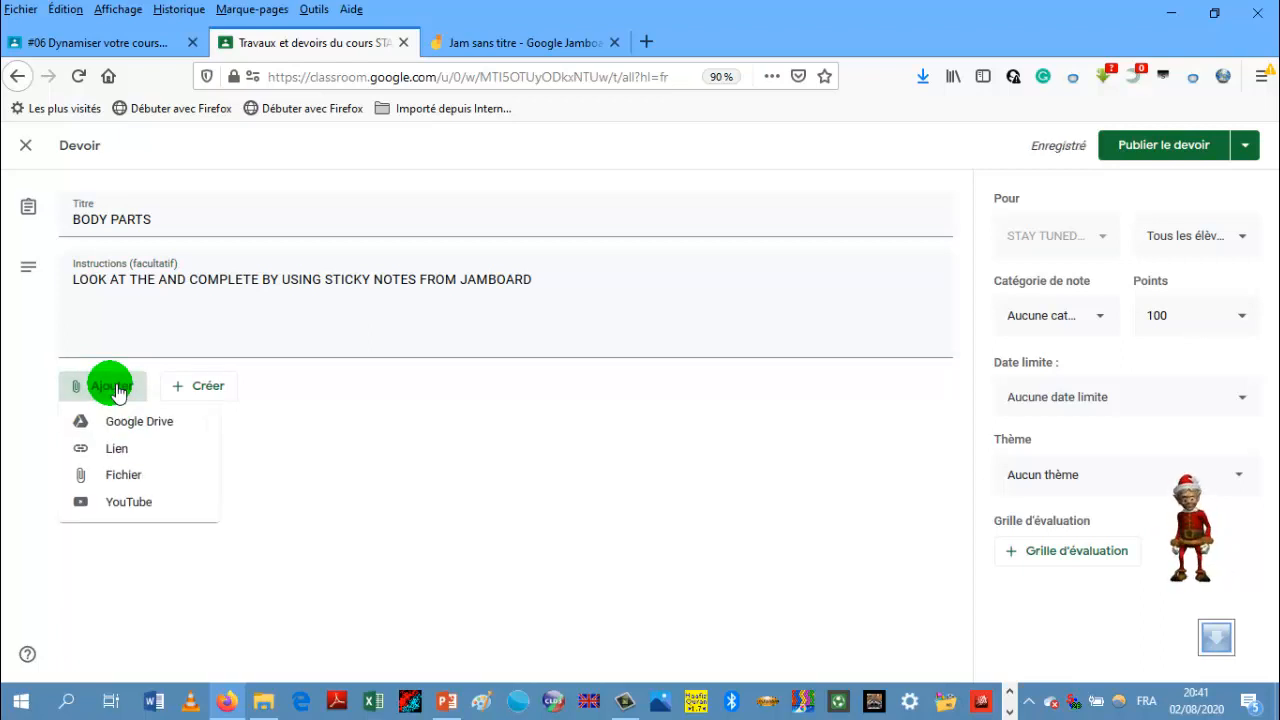
left_click(122, 455)
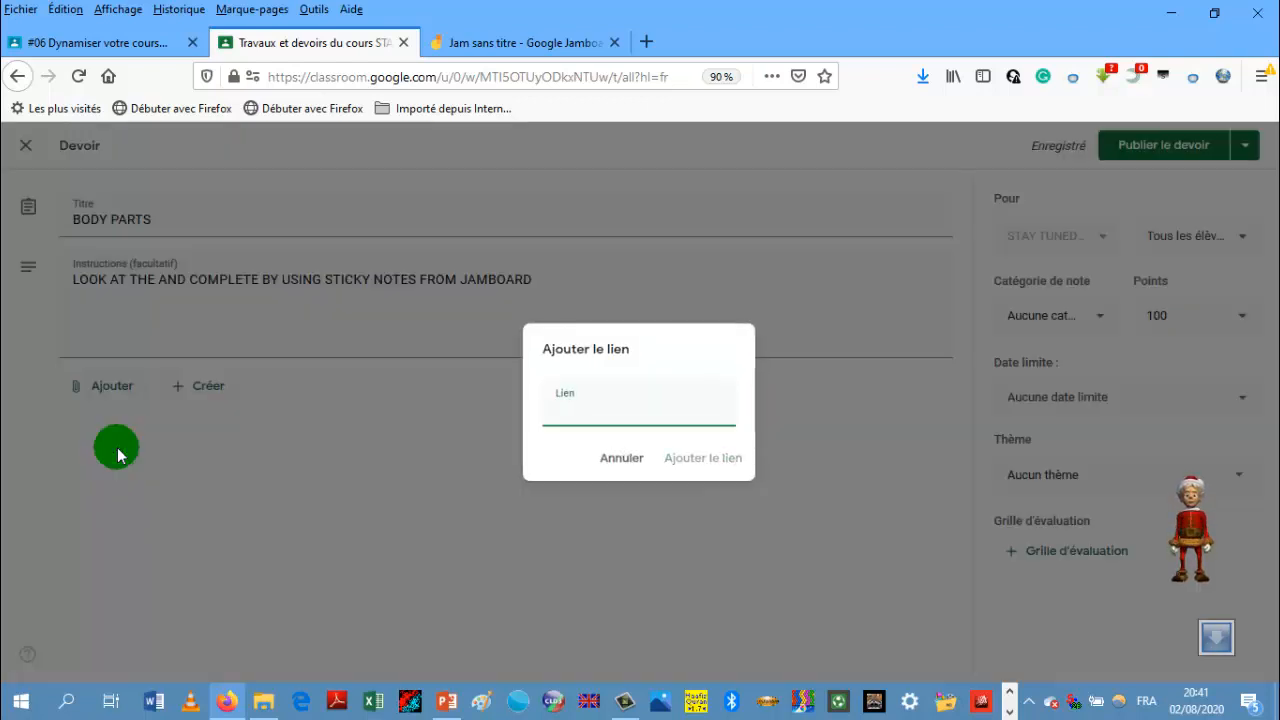
key("ctrl+v")
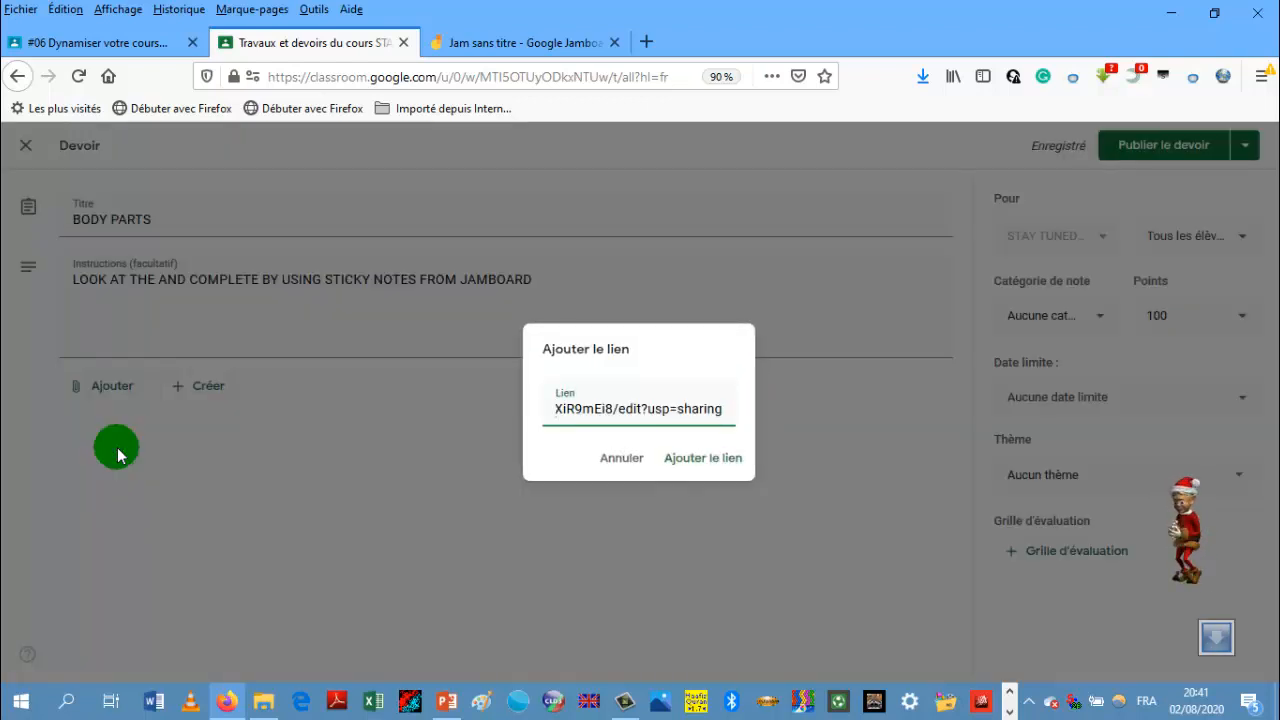
left_click(700, 463)
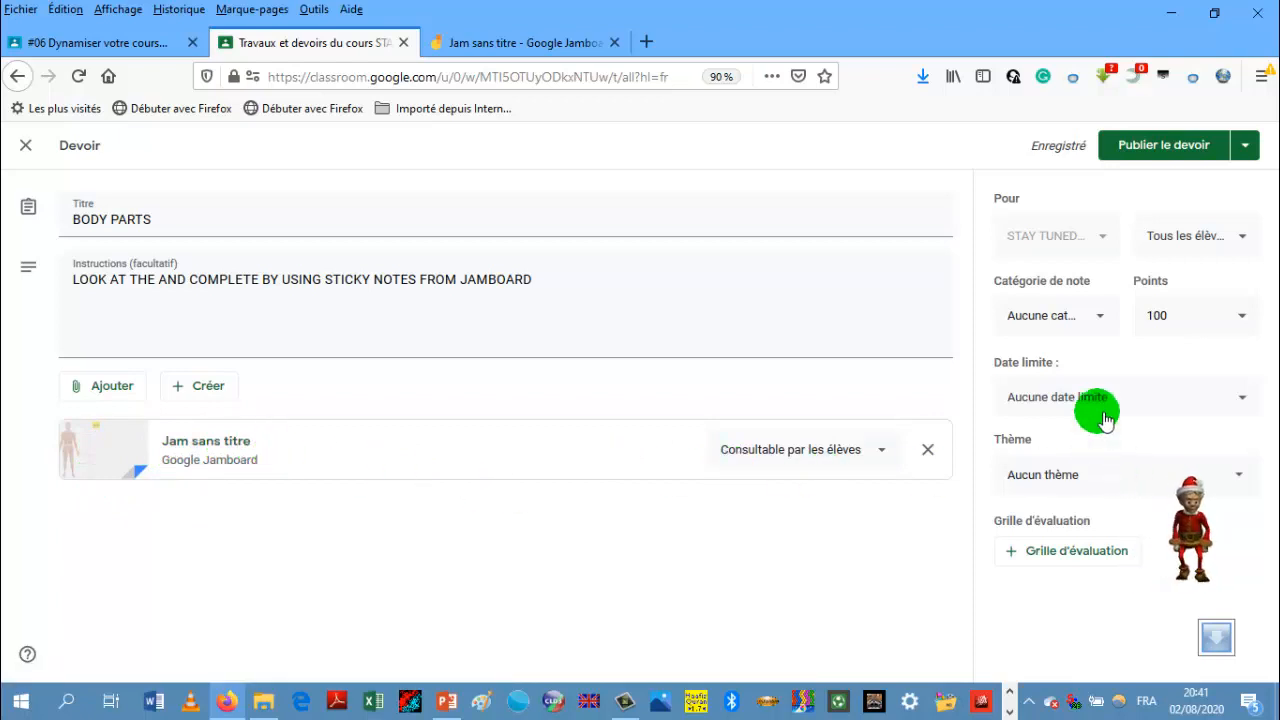
- Set the assignment's grade category to "Devoir en groupe" and its points to 20
left_click(1104, 318)
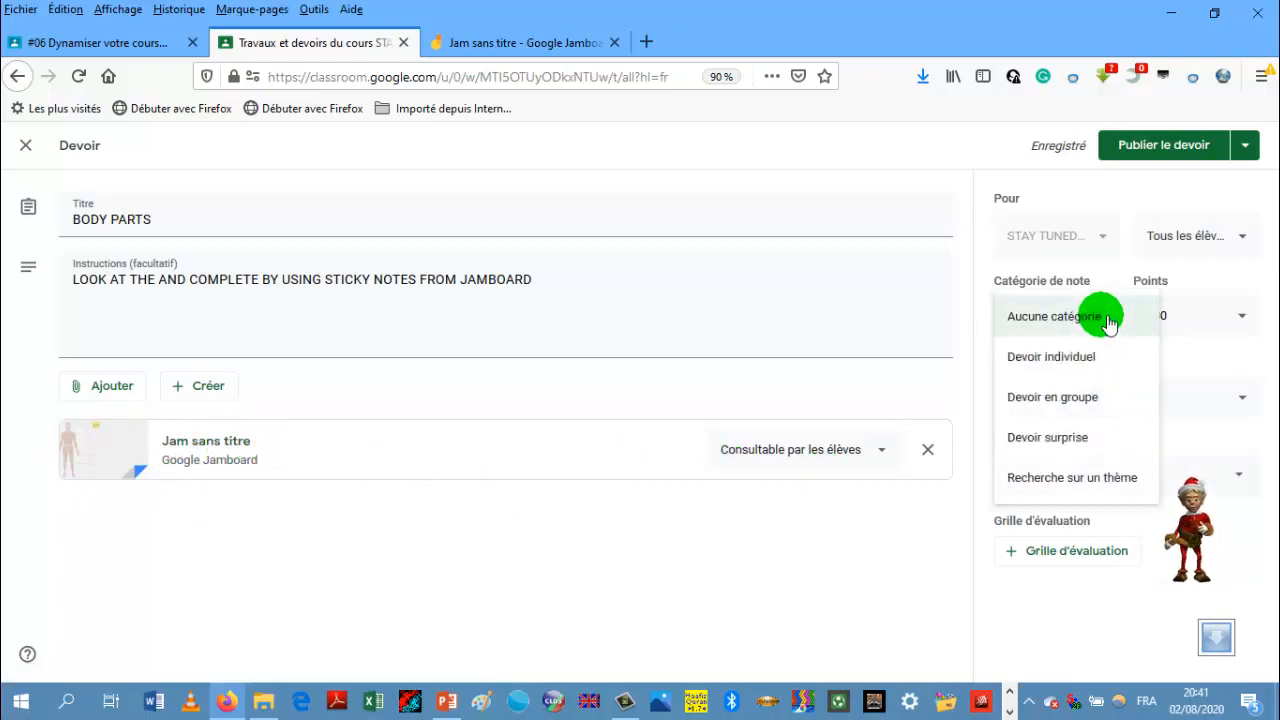
left_click(1079, 400)
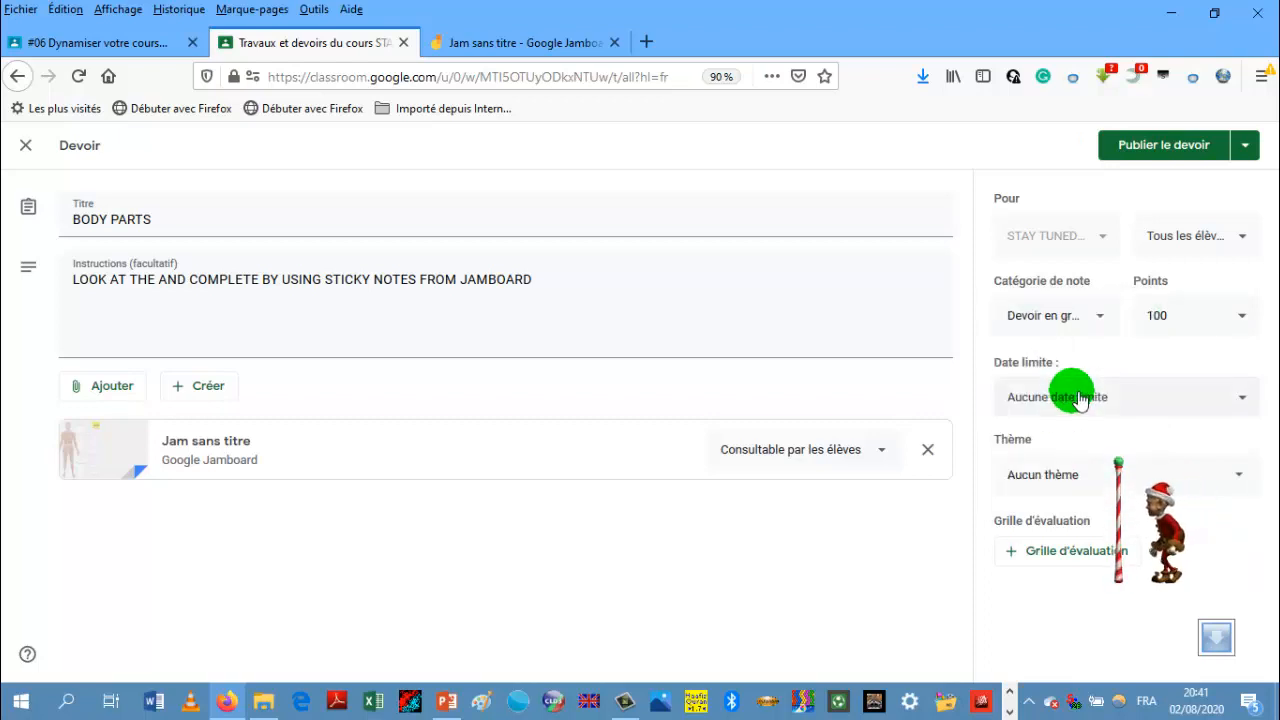
left_click(1180, 315)
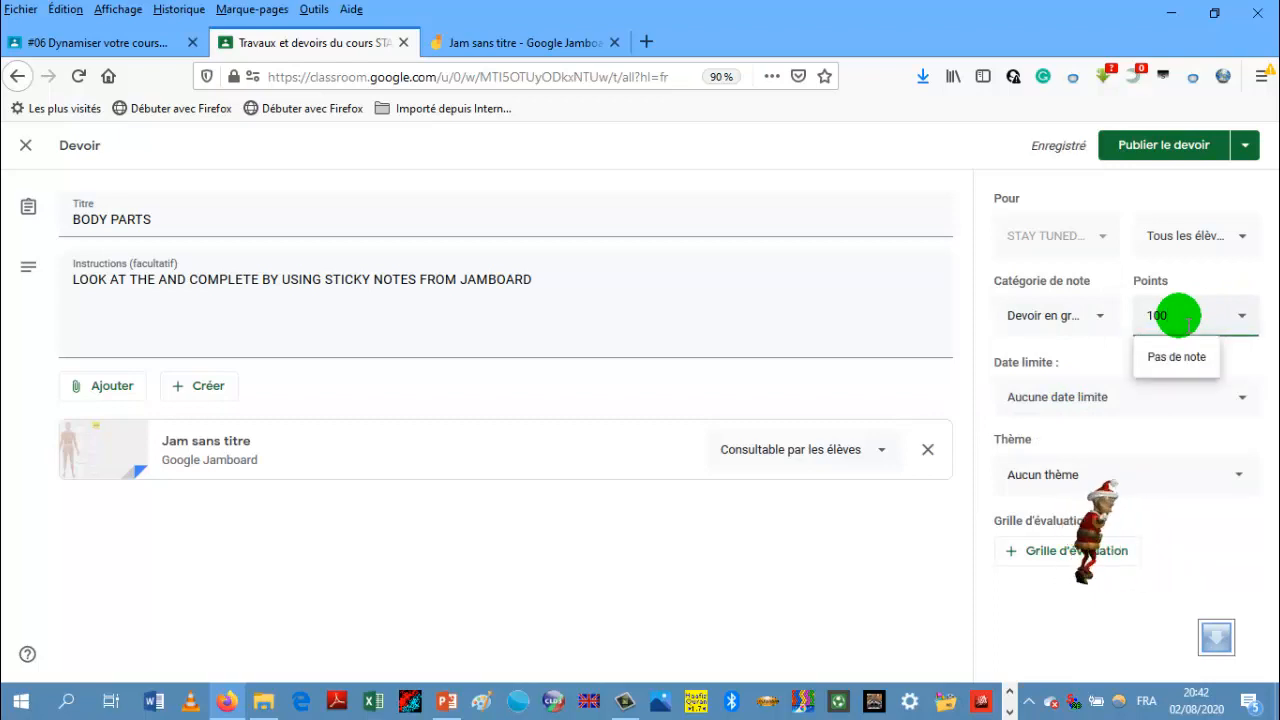
key("BackSpace")
key("BackSpace")
key("BackSpace")
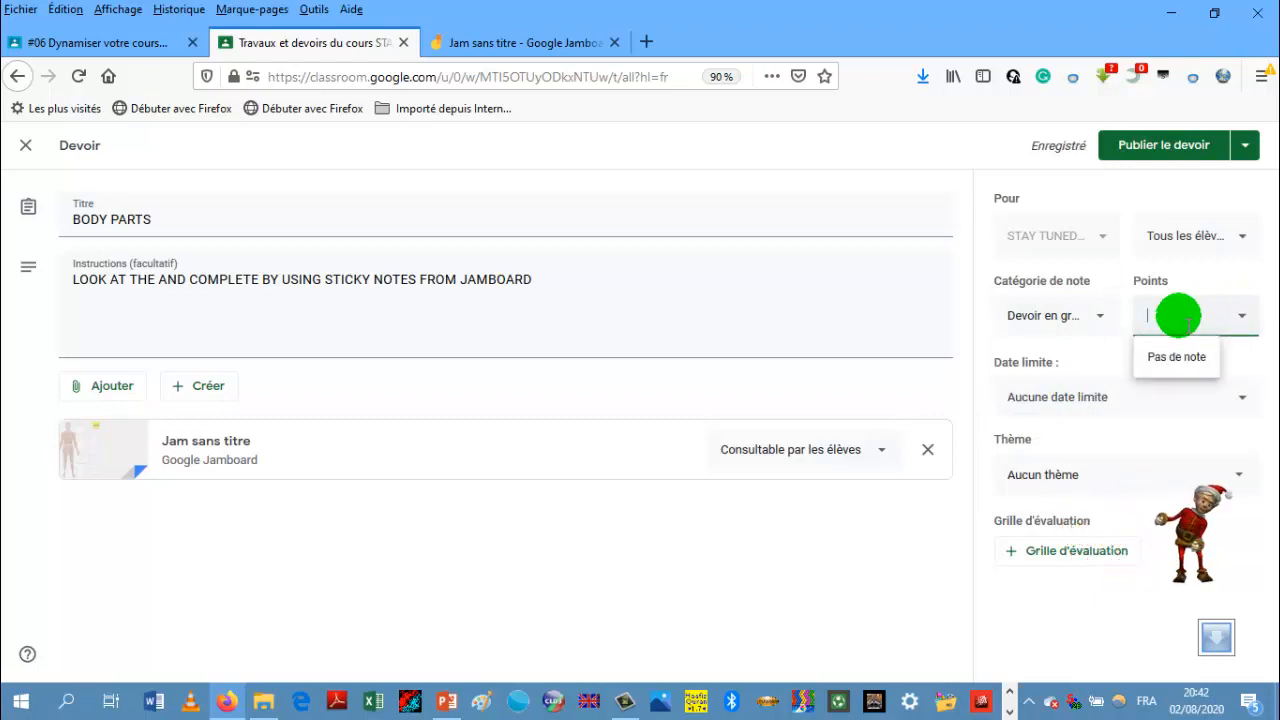
type("20")
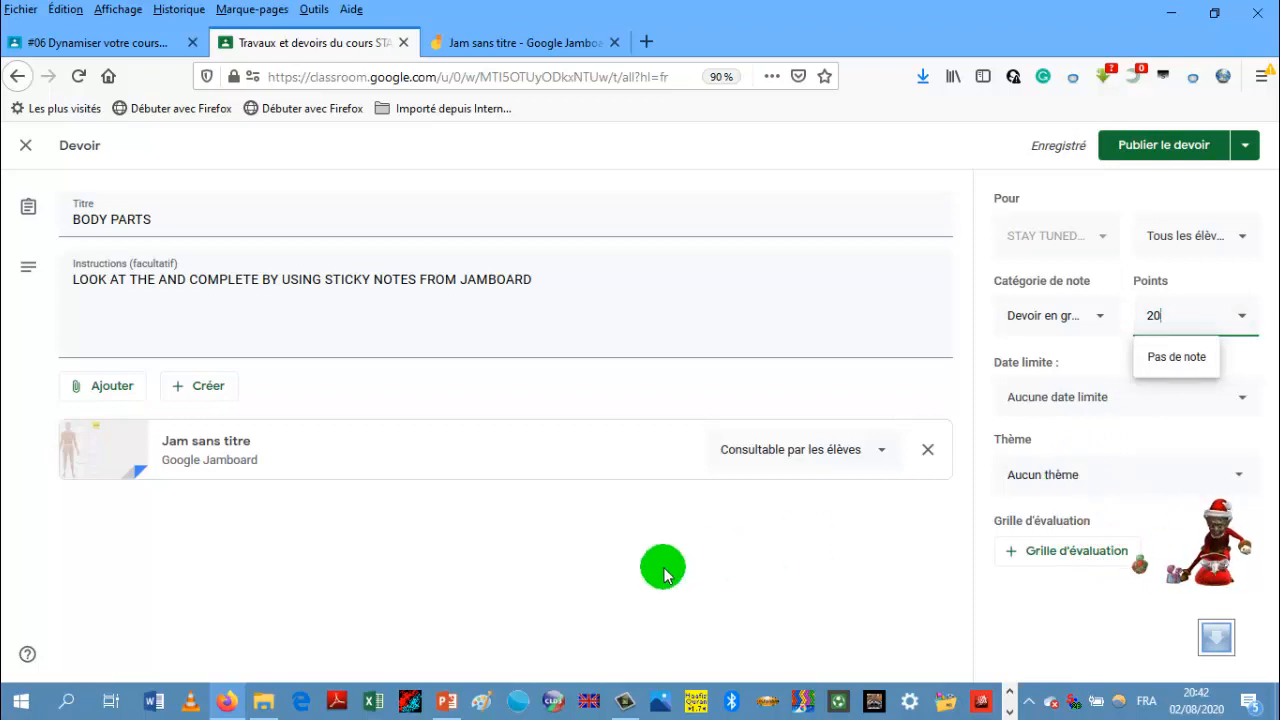
- Take a browser screenshot of the visible area showing the completed assignment form and download it
left_click(771, 76)
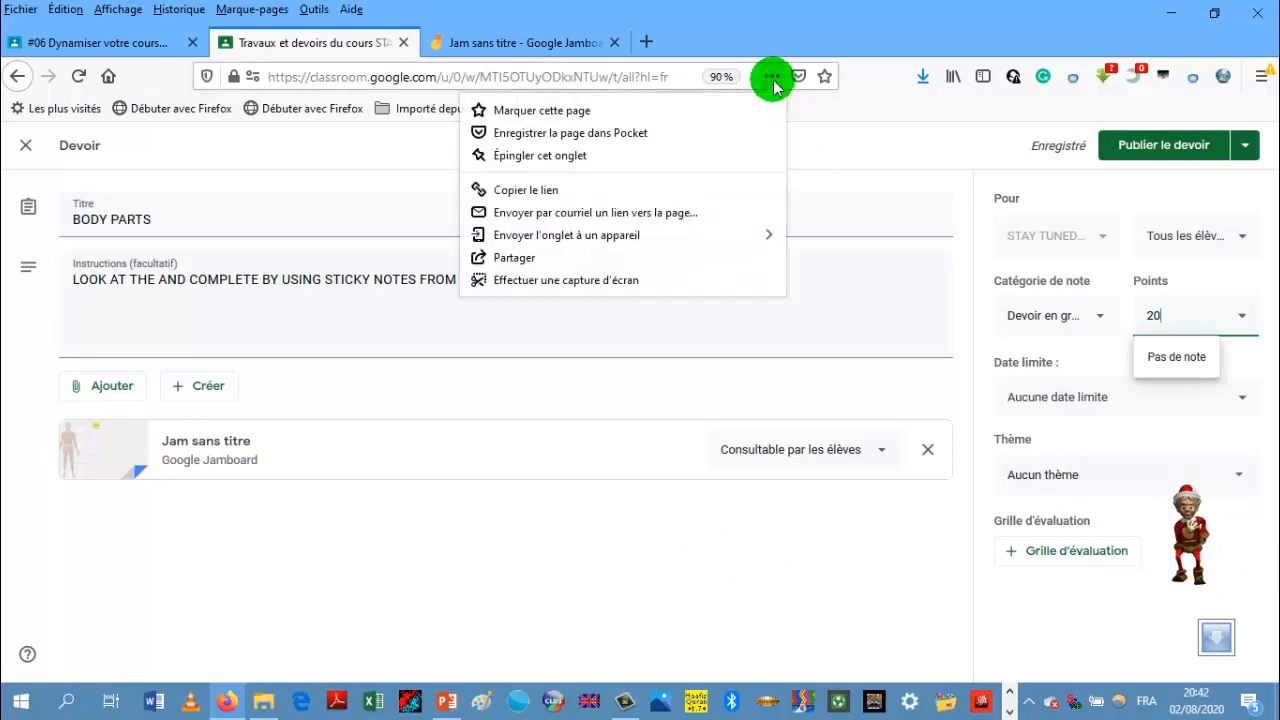
left_click(643, 284)
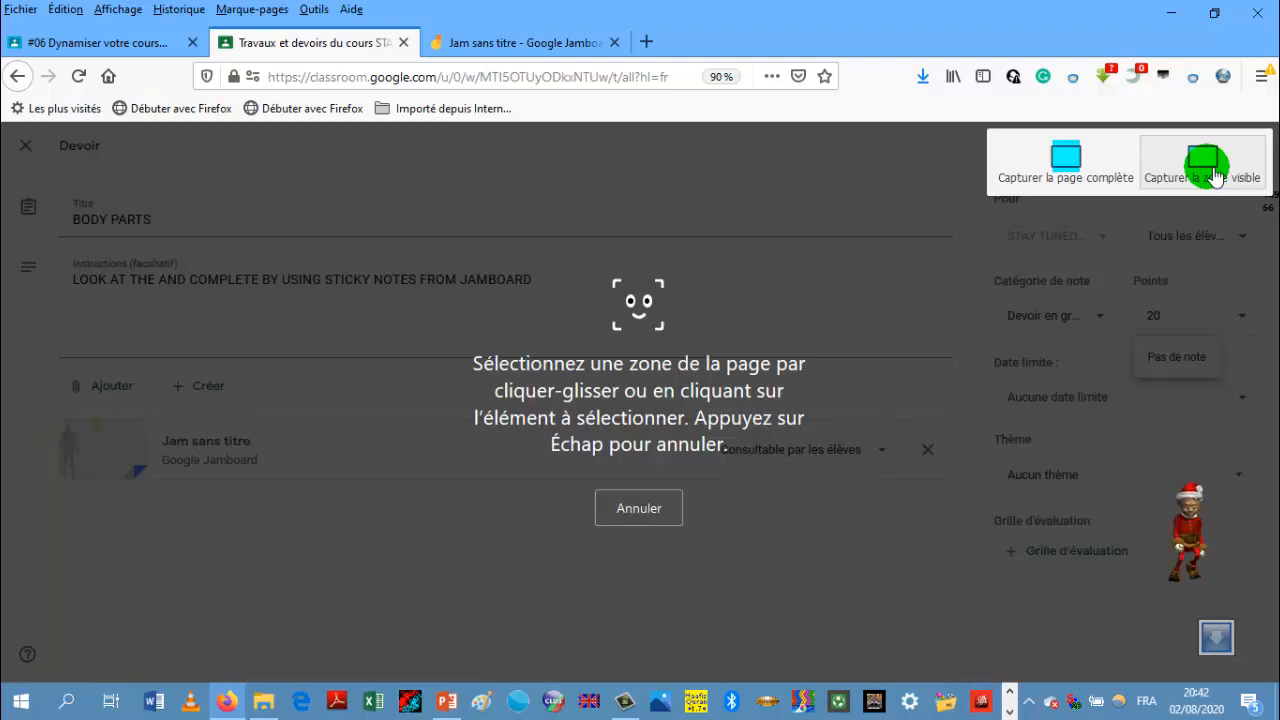
left_click(1214, 176)
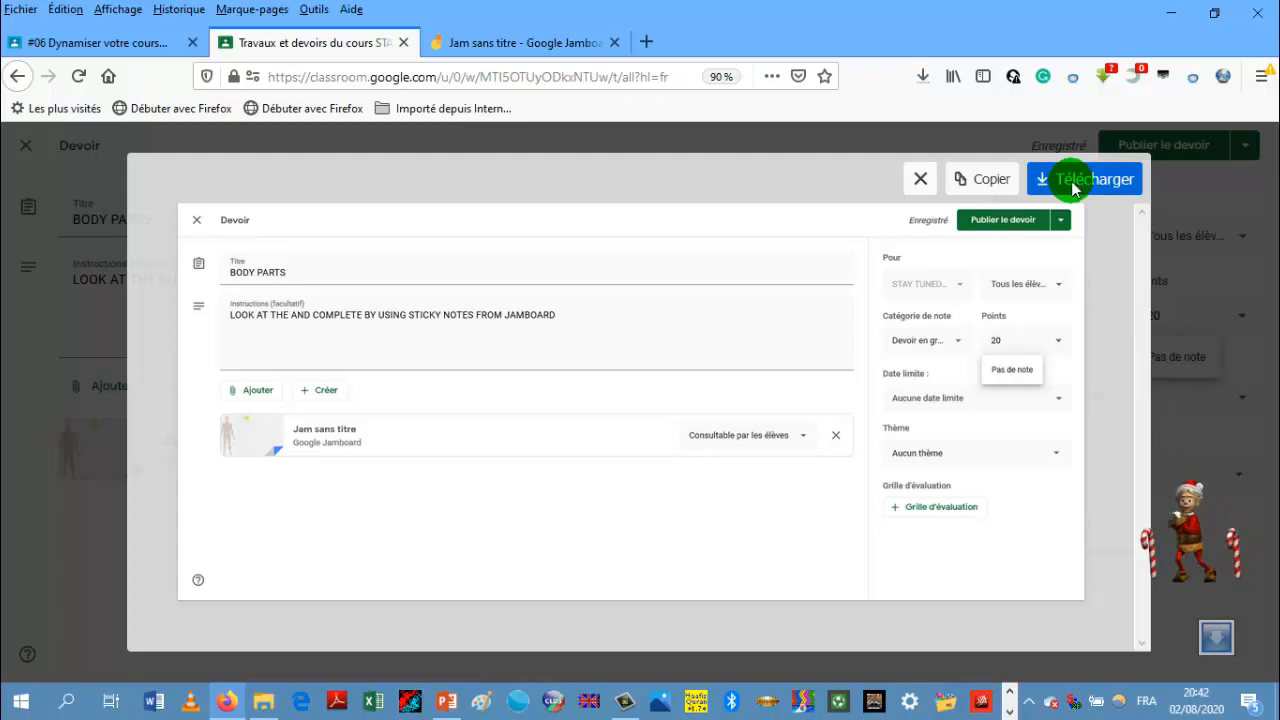
left_click(1073, 188)
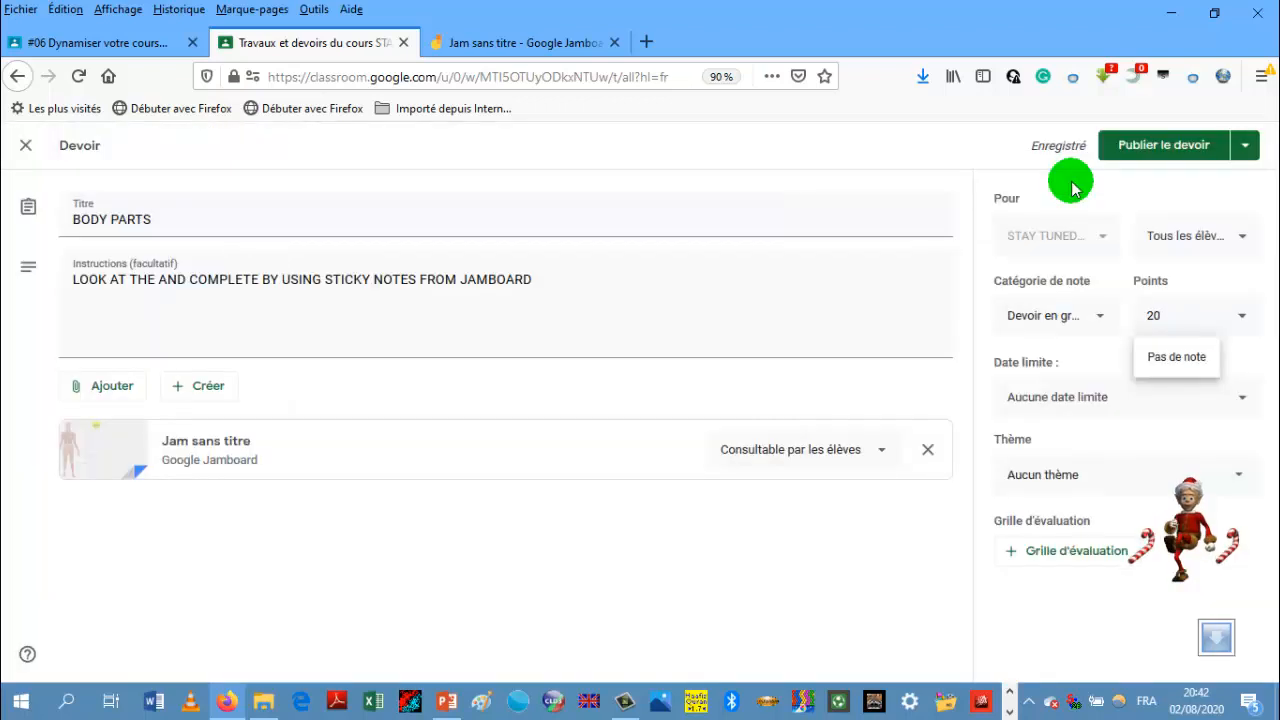
- Switch to the human body jam in Google Jamboard and add a blank second frame
left_click(558, 47)
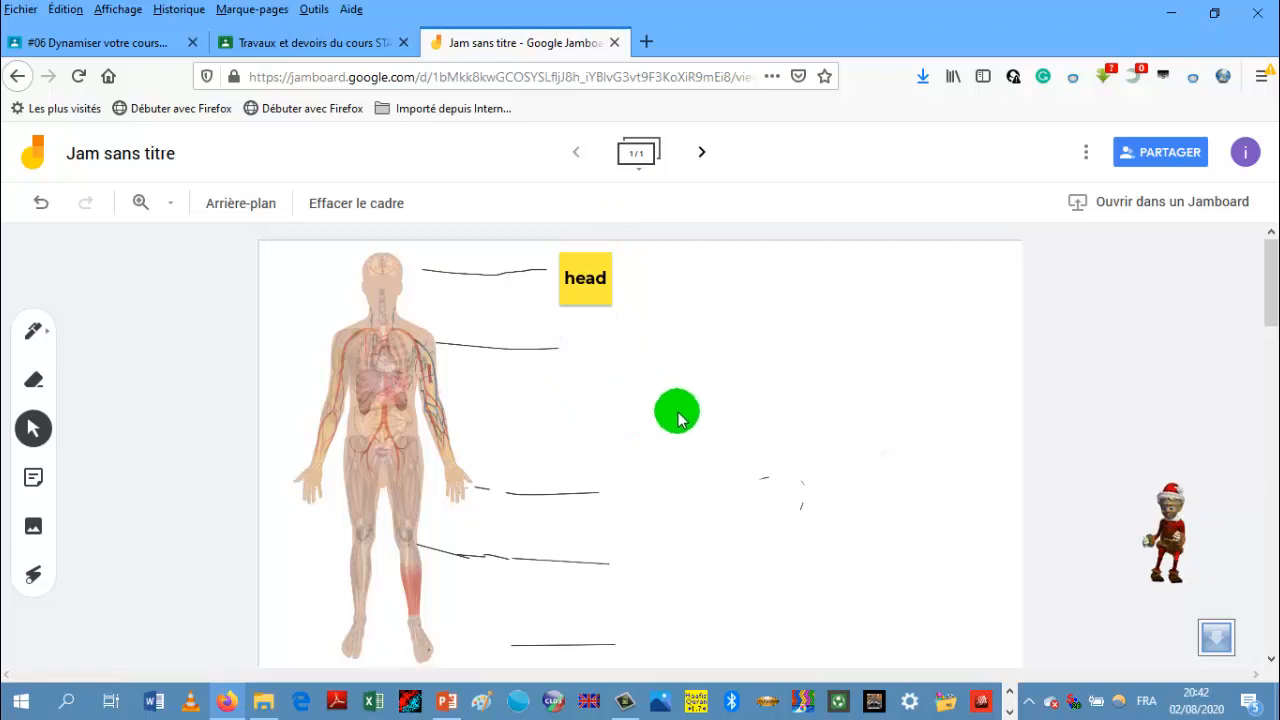
left_click(704, 162)
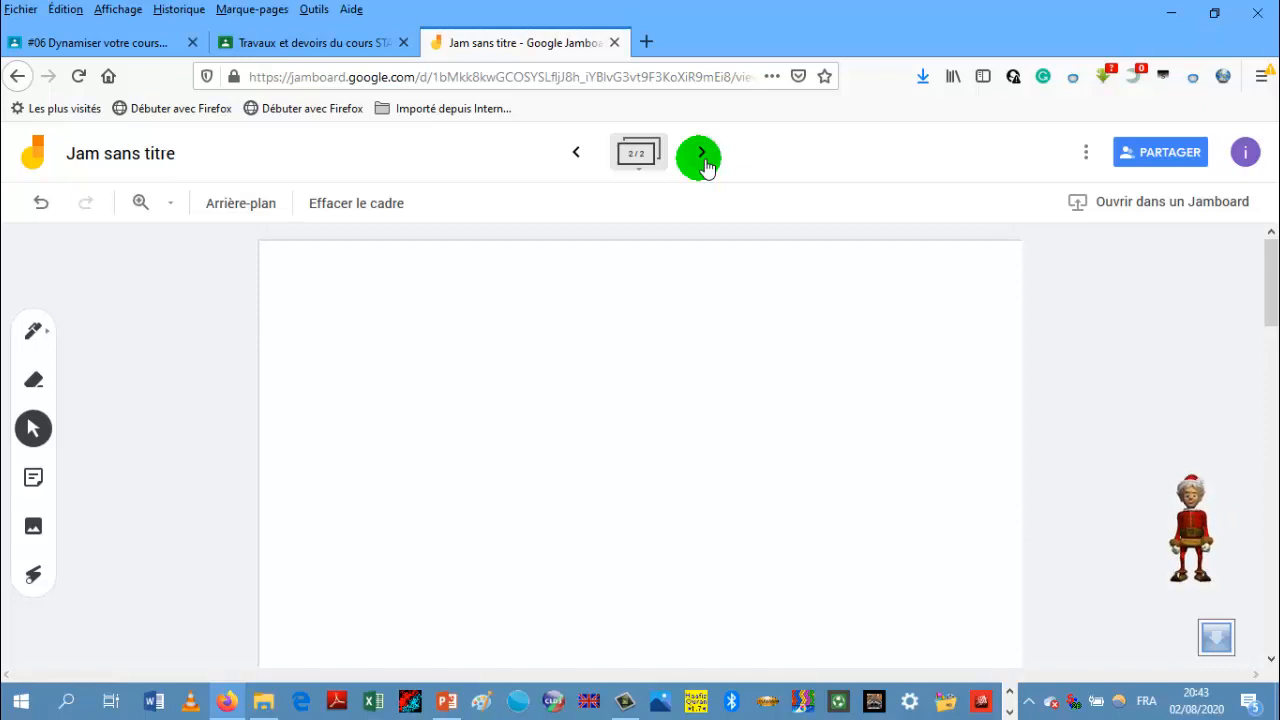
left_click(1011, 712)
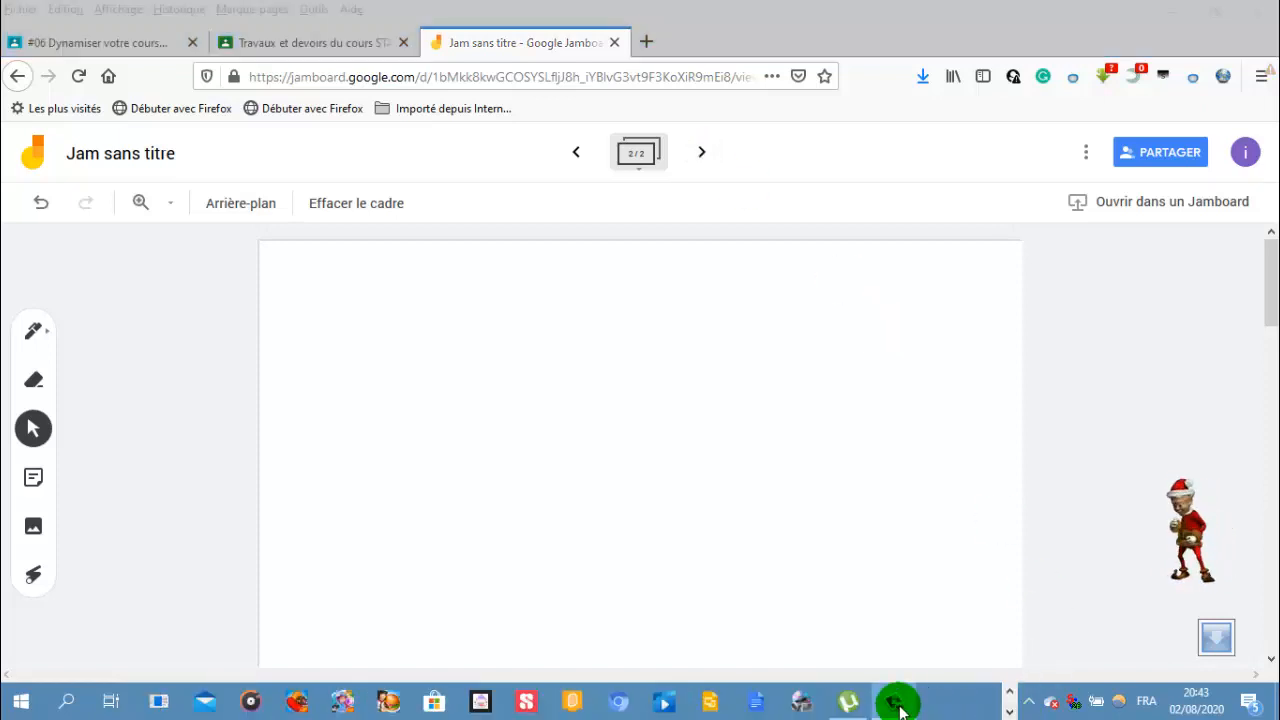